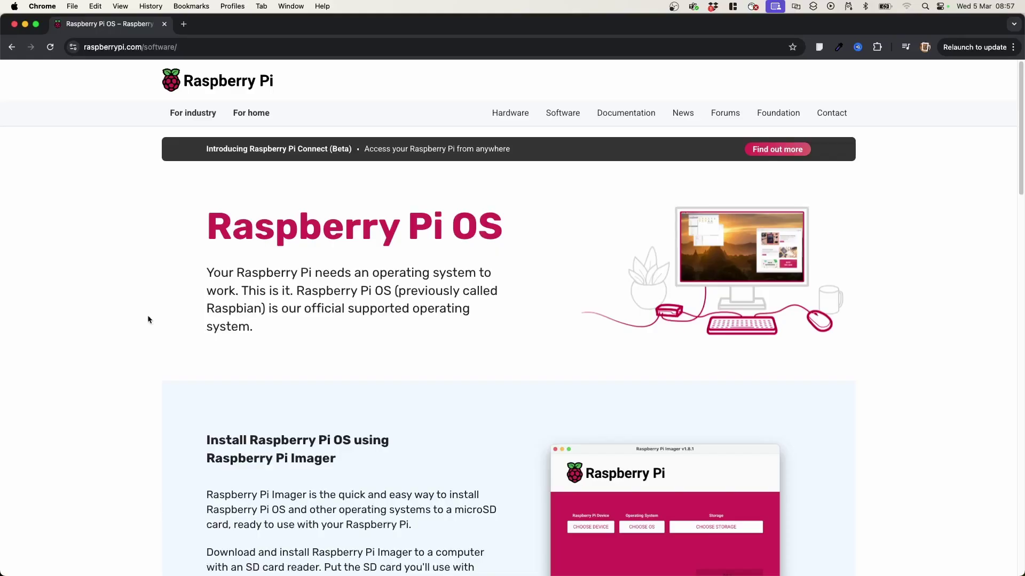
Scroll to the Raspberry Pi Imager download section and open Imager's Raspberry Pi Device list
scroll(149, 319, "down", 7)
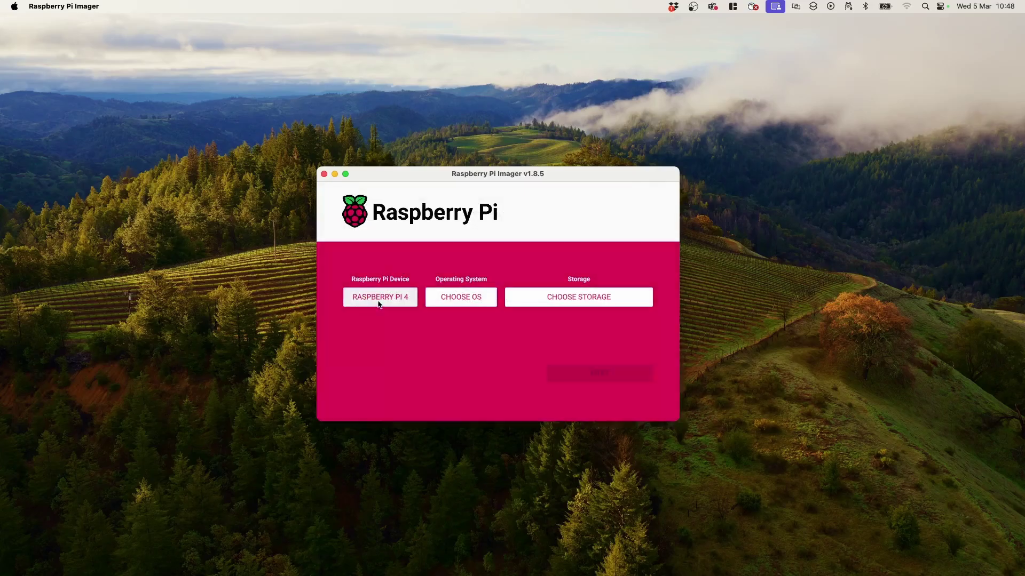
left_click(378, 300)
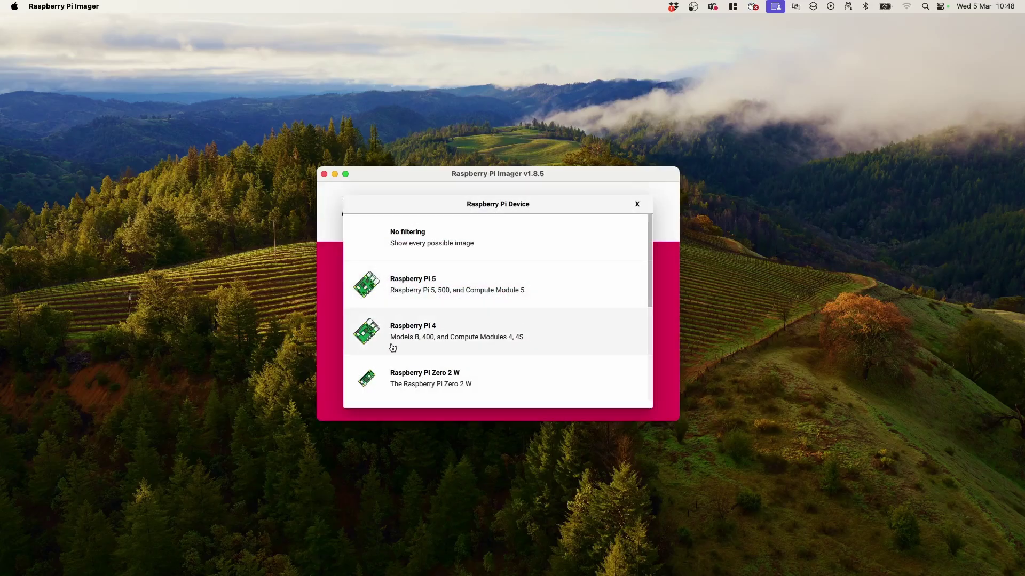
Pick Raspberry Pi 4 as the device and browse to the other Raspberry Pi OS images
left_click(418, 327)
left_click(463, 300)
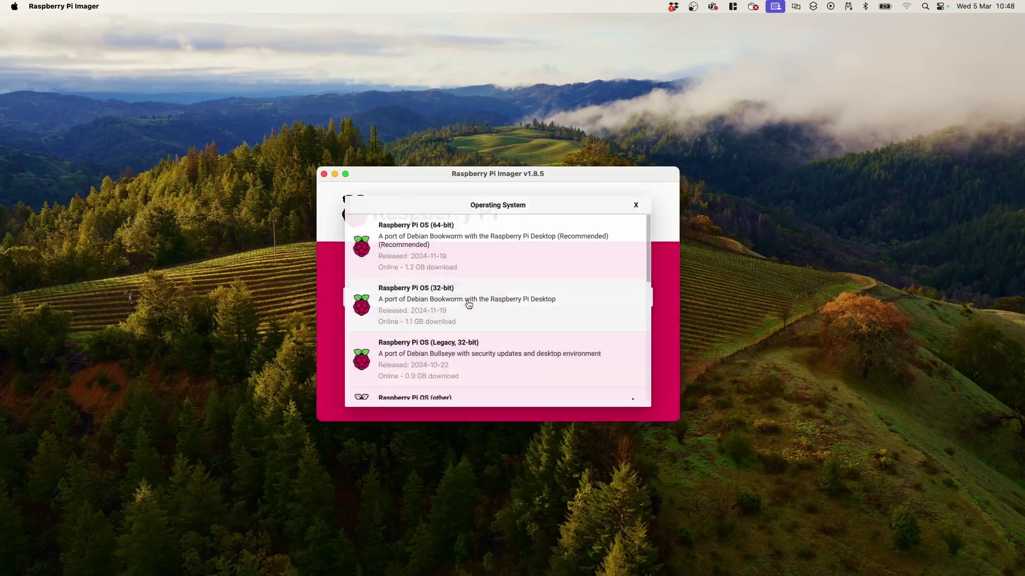
scroll(392, 311, "down", 3)
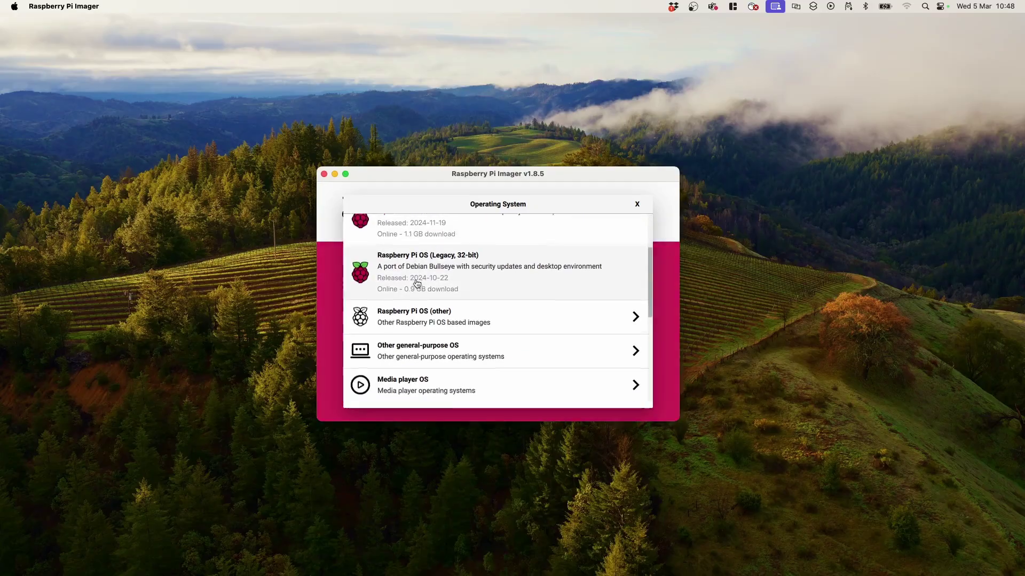
left_click(437, 311)
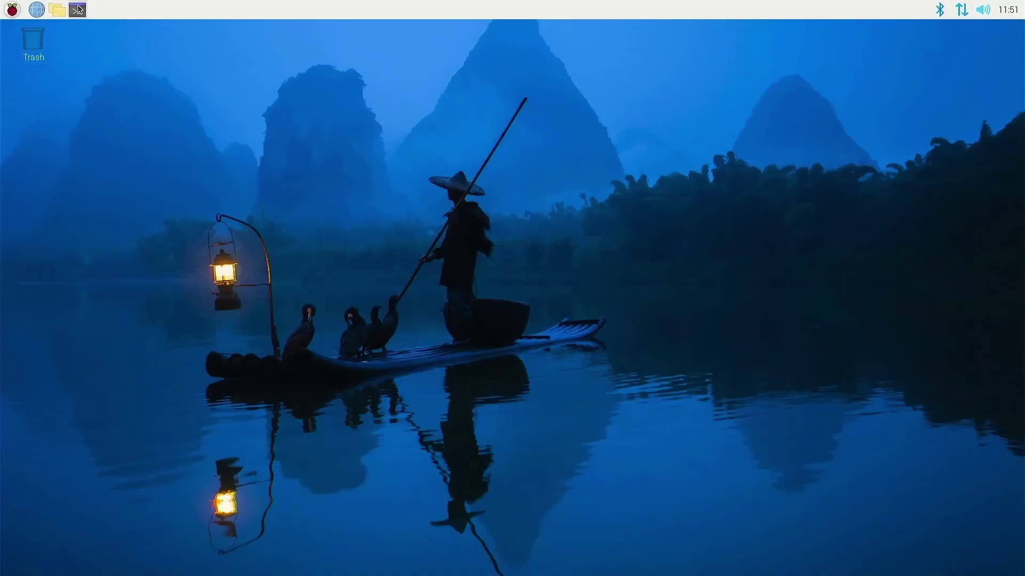
Select Raspberry Pi OS Lite (64-bit) and the 15.7 GB Generic MassStorageClass drive as storage
left_click(77, 10)
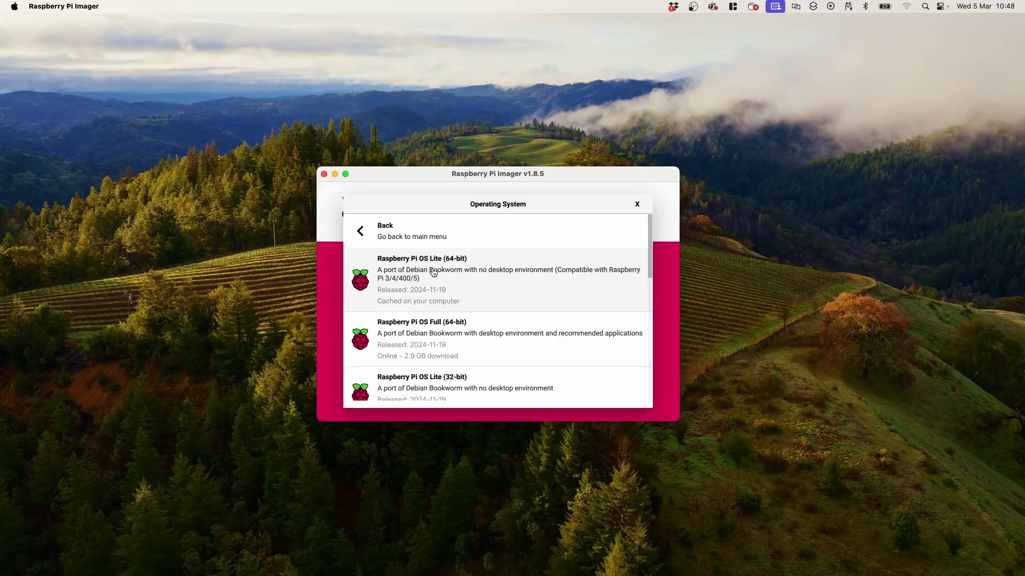
left_click(433, 272)
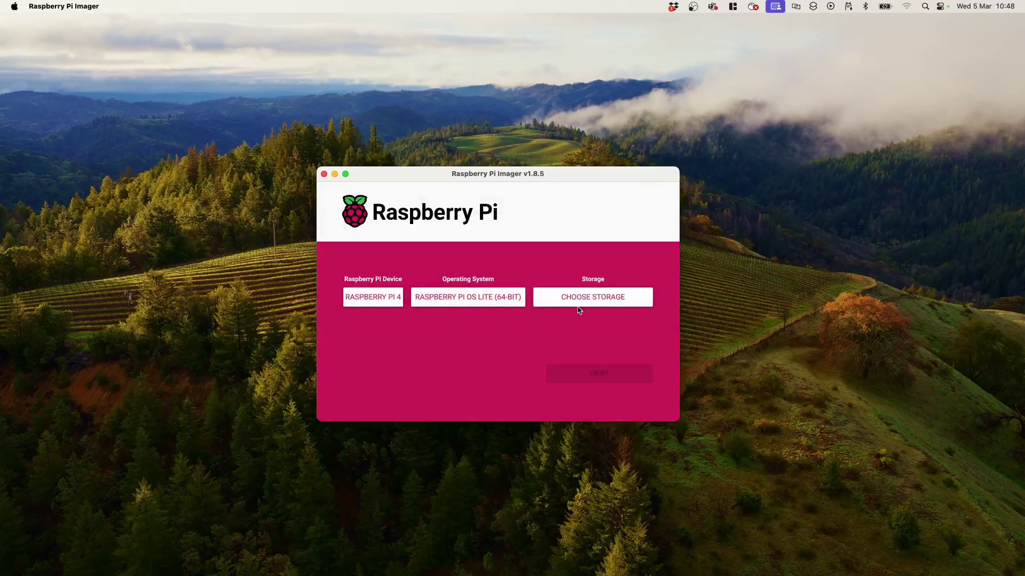
left_click(579, 308)
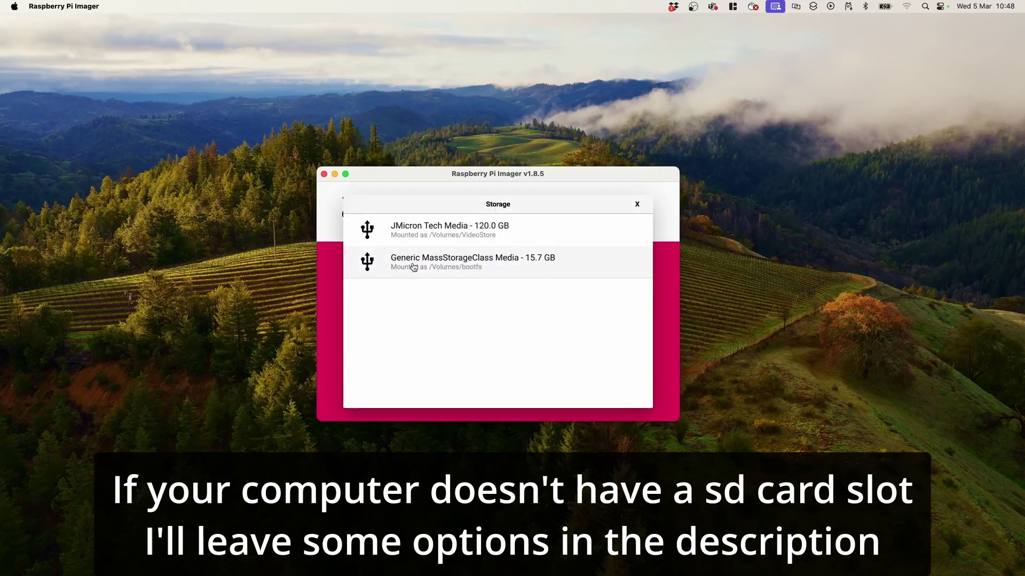
left_click(412, 267)
Save OS customisation with hostname webserver-ngx, user pi and SSH enabled
left_click(601, 380)
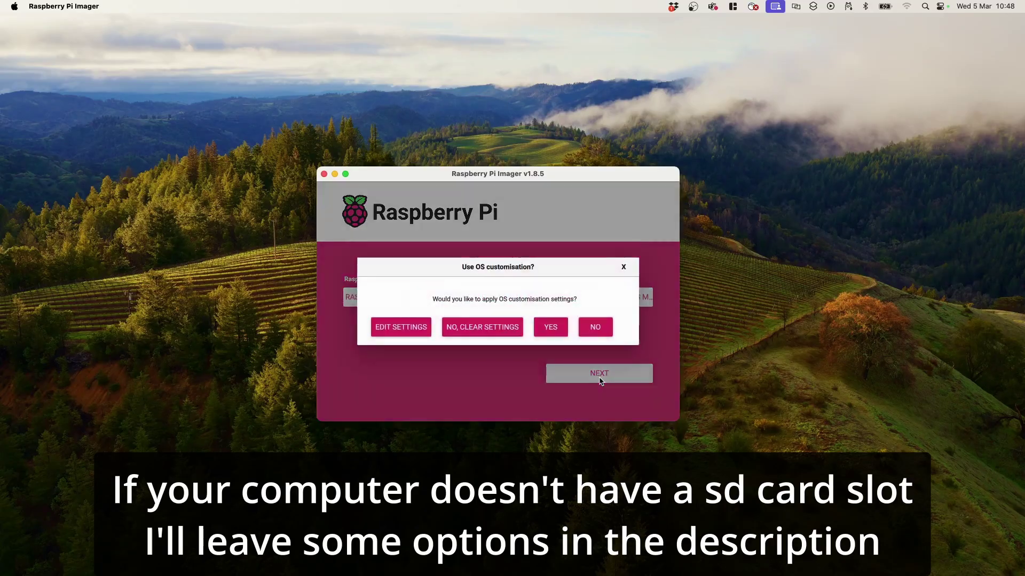
left_click(400, 327)
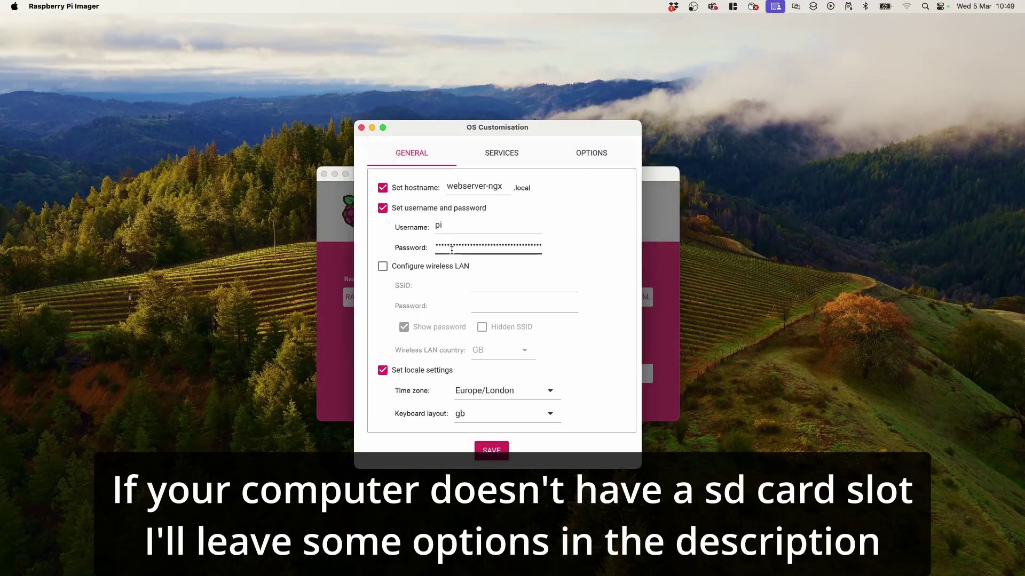
left_click(503, 155)
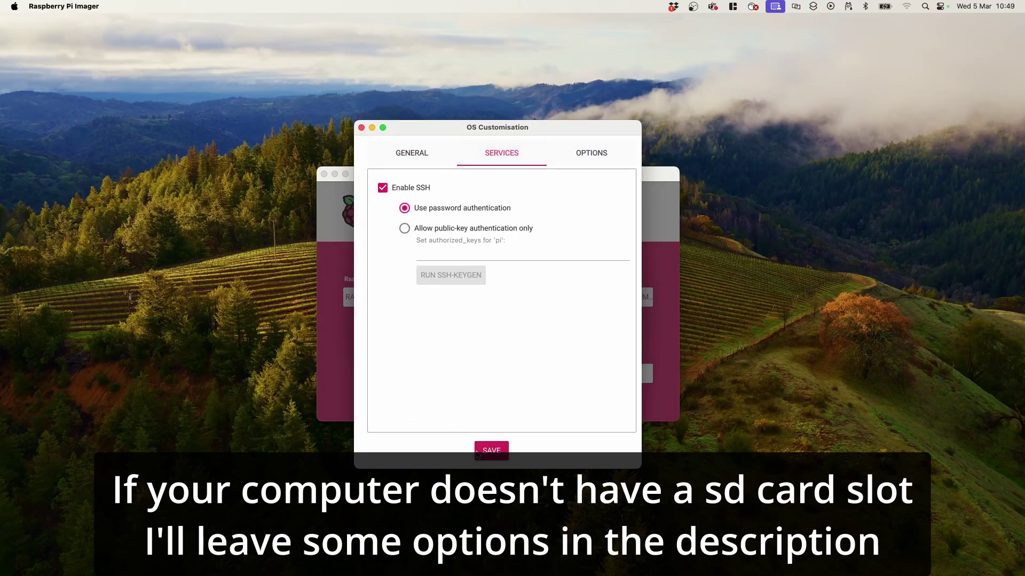
left_click(488, 451)
Apply the customisation, confirm erasing the SD card, and write the image to completion
left_click(550, 329)
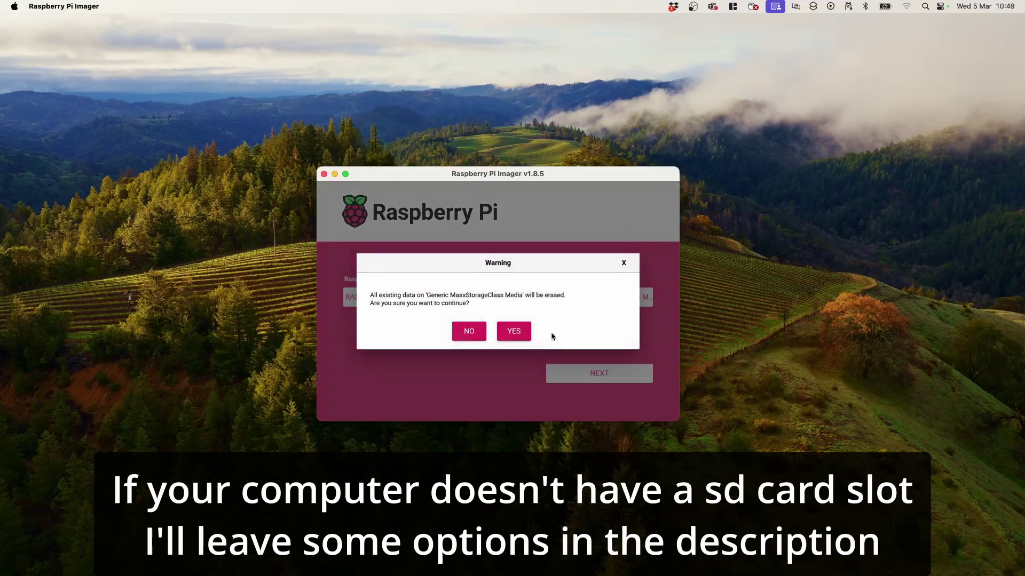
left_click(513, 333)
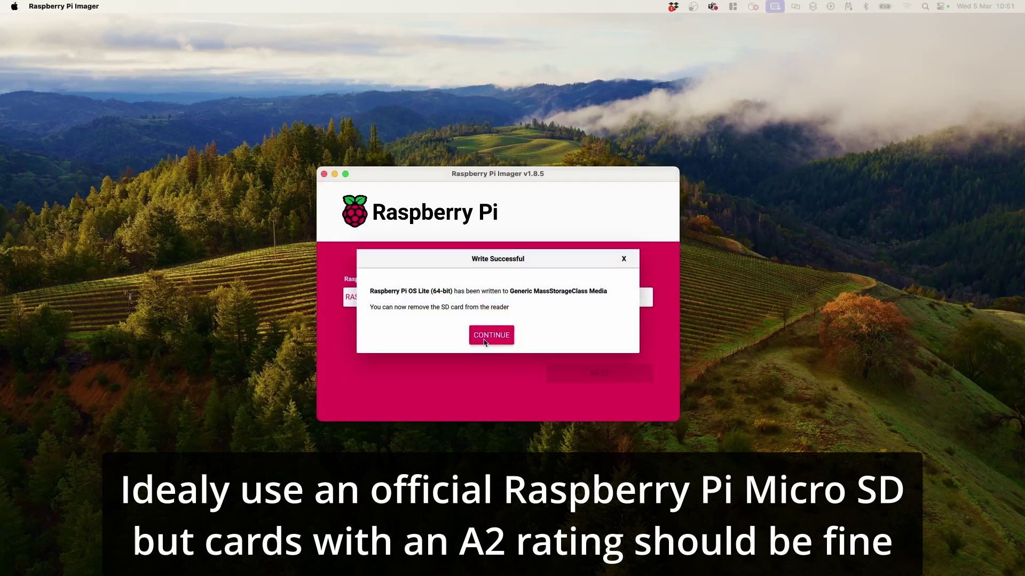
left_click(487, 338)
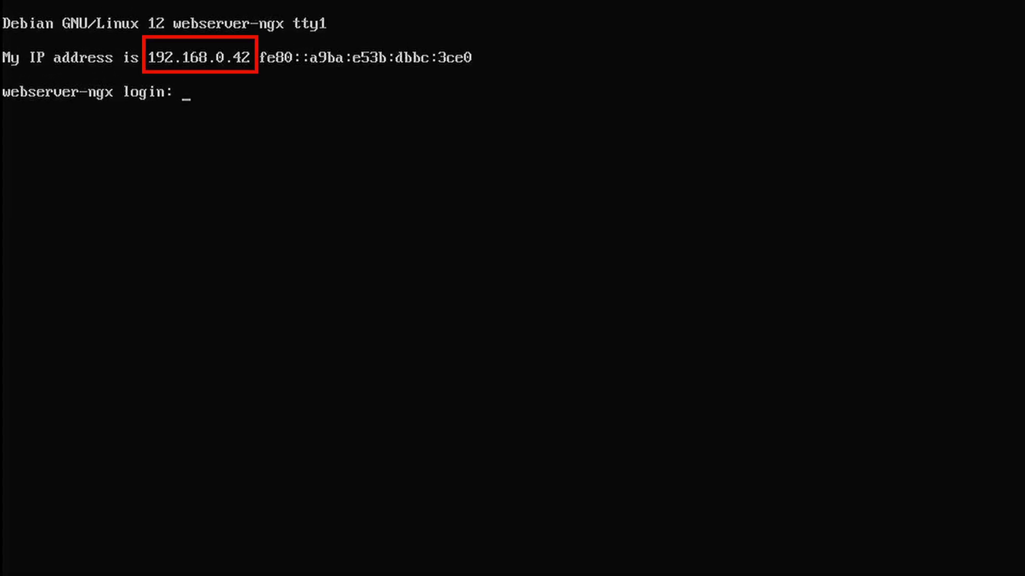
Enter the username pi at the webserver-ngx login prompt (IP 192.168.0.42)
type("pi")
key("Return")
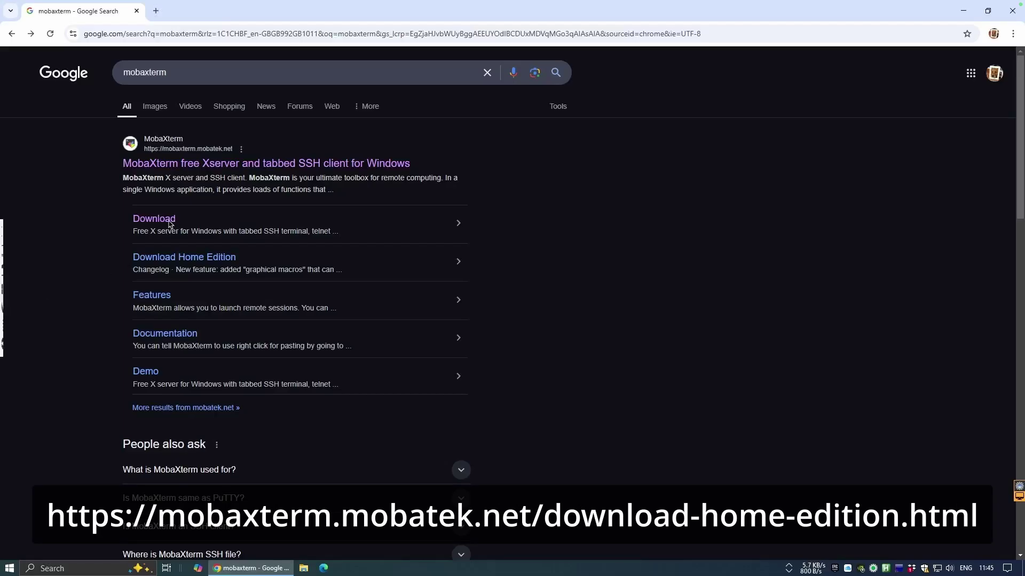
Go to the MobaXterm download page and download the free Home Edition
left_click(155, 219)
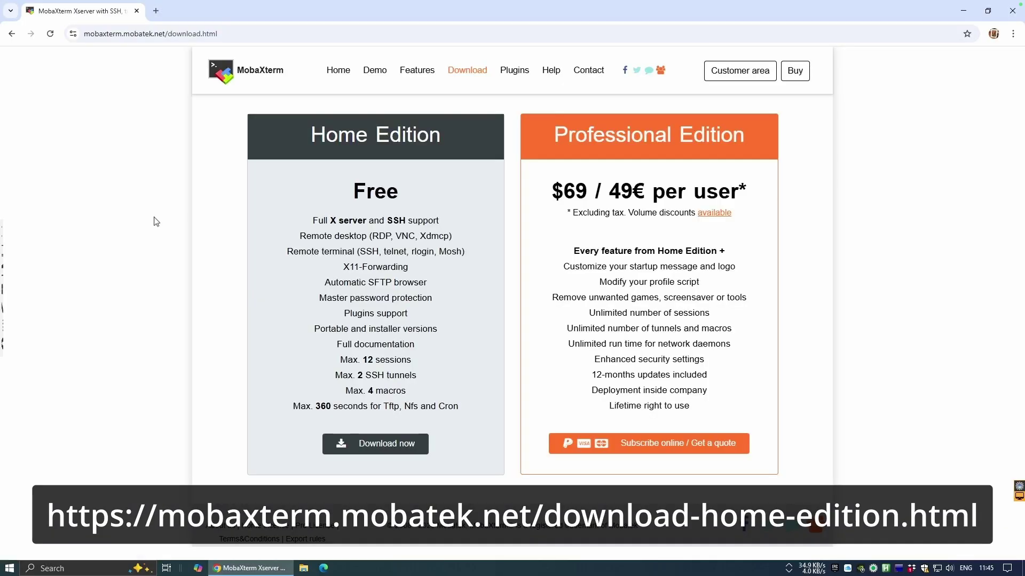
left_click(361, 446)
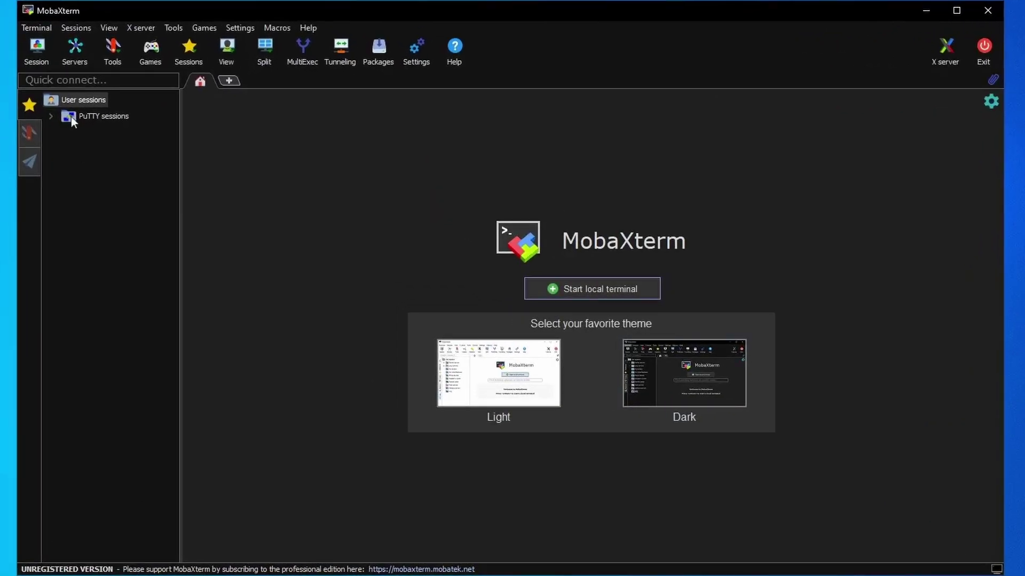
Create a new SSH session to 192.168.0.42 with username pi and connect
right_click(71, 116)
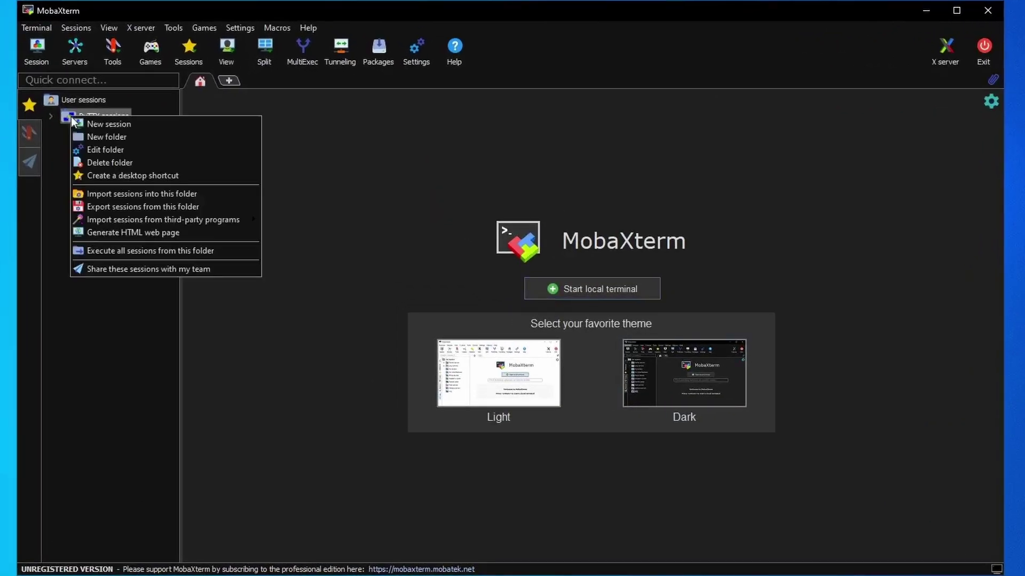
left_click(98, 126)
left_click(280, 121)
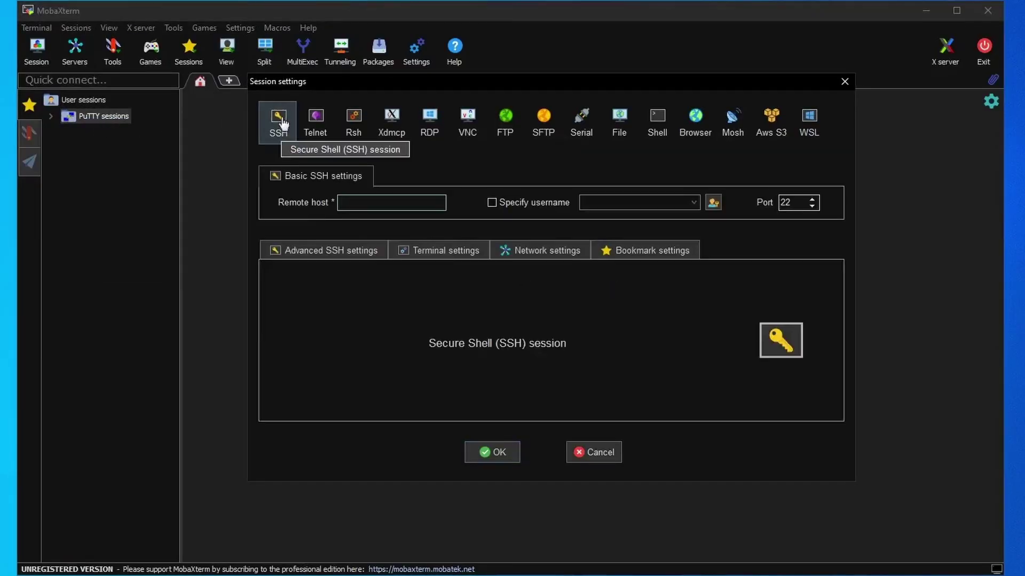
left_click(366, 204)
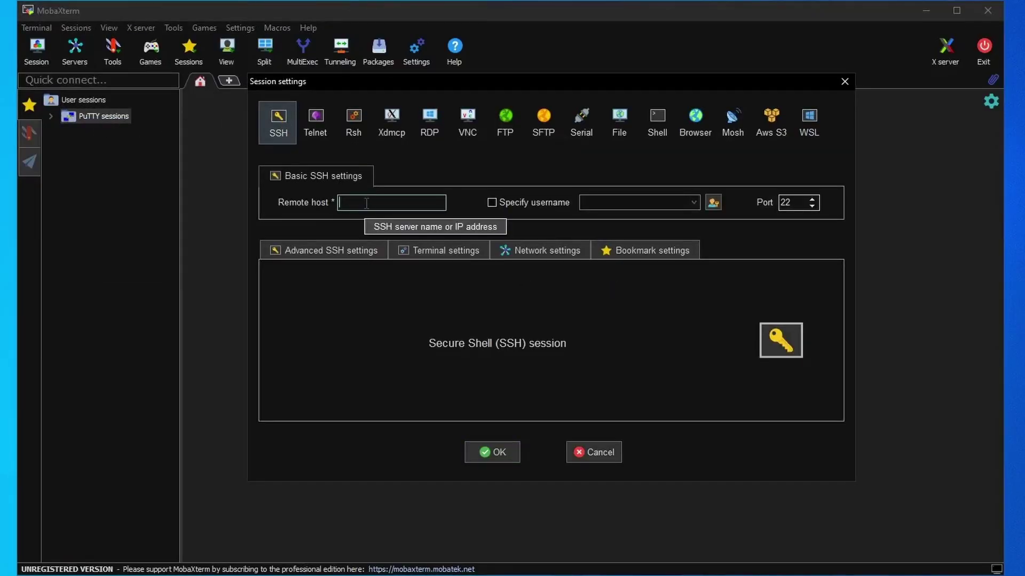
type("192.168.0.42")
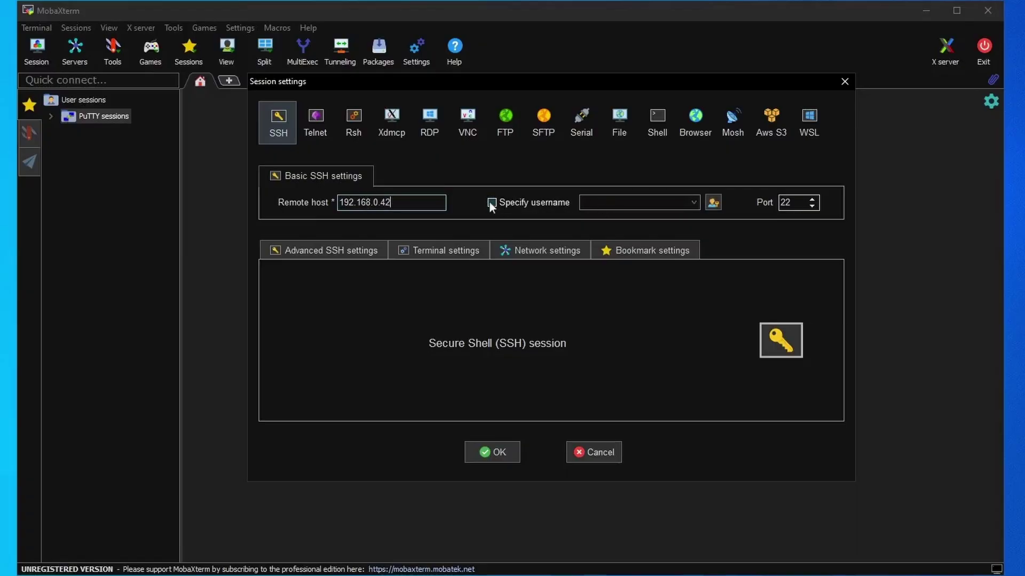
left_click(491, 203)
type("pi")
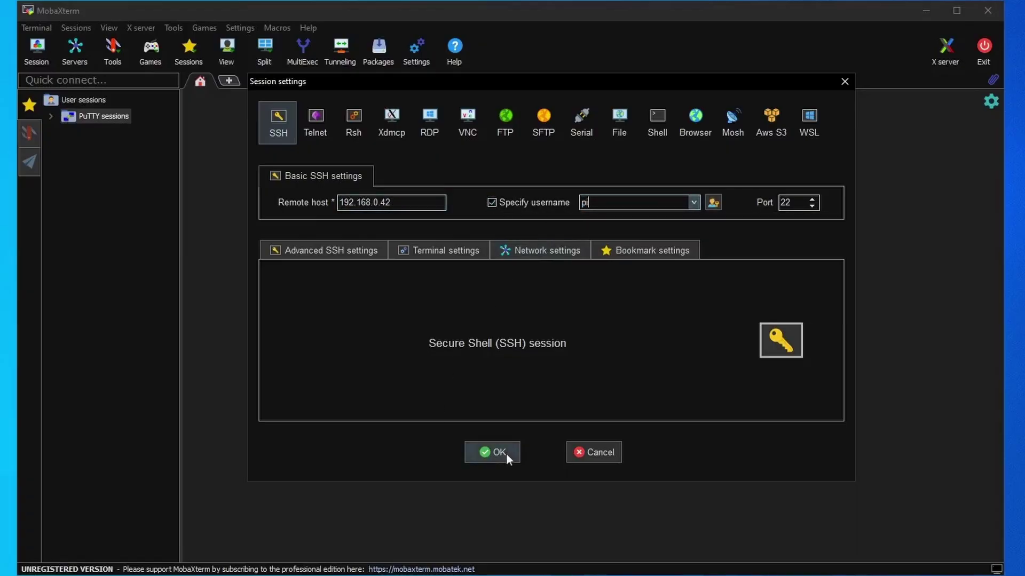
left_click(506, 453)
Accept the Pi's host key, log in, and save the password under a master password
left_click(451, 336)
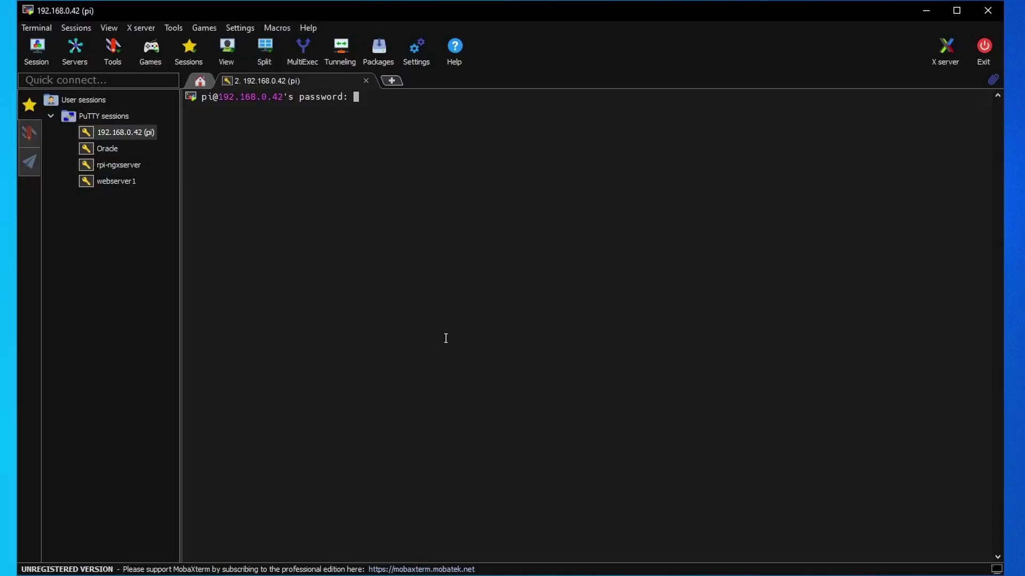
key("Return")
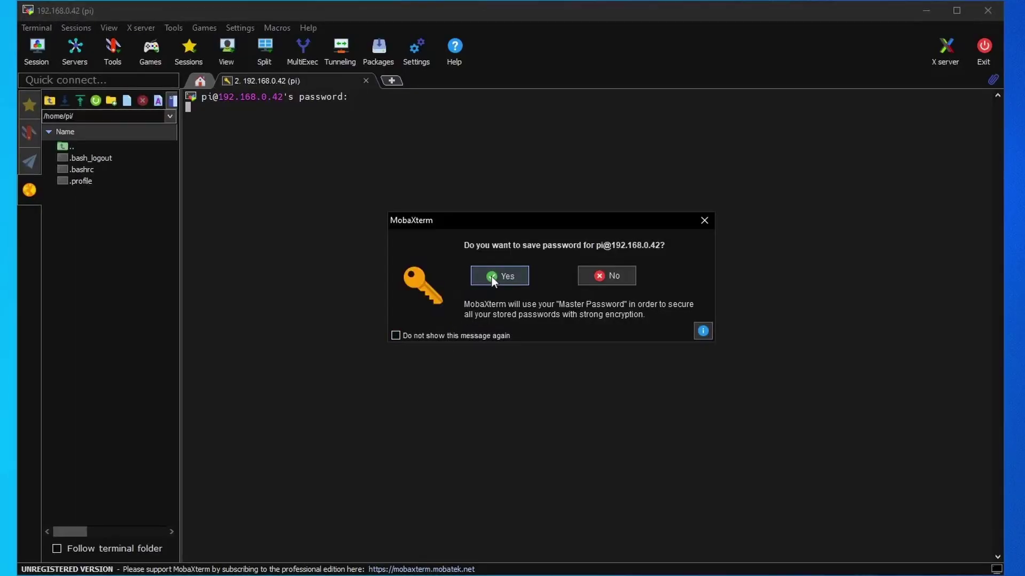
left_click(492, 276)
type("******************")
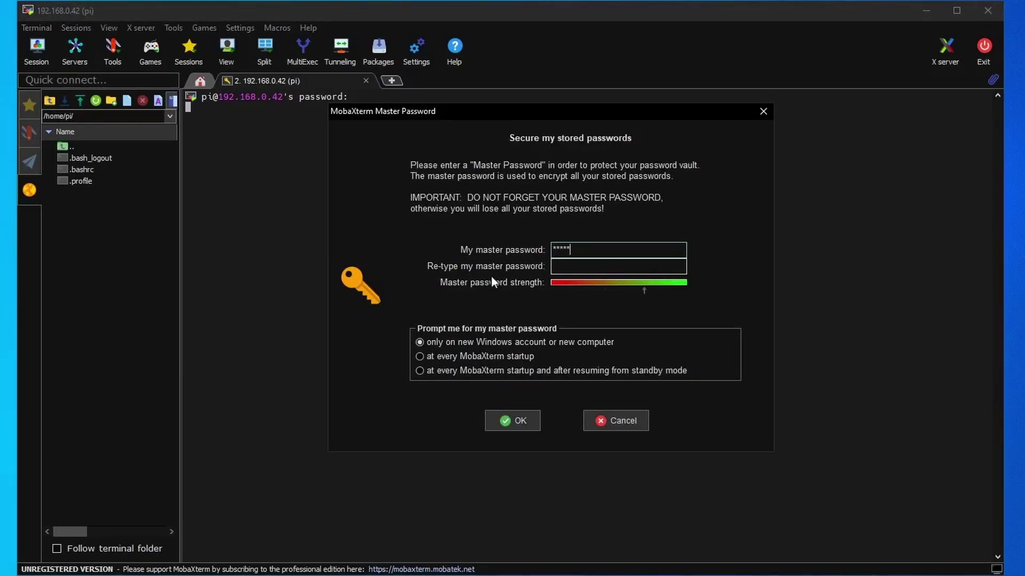
key("Tab")
type("******************")
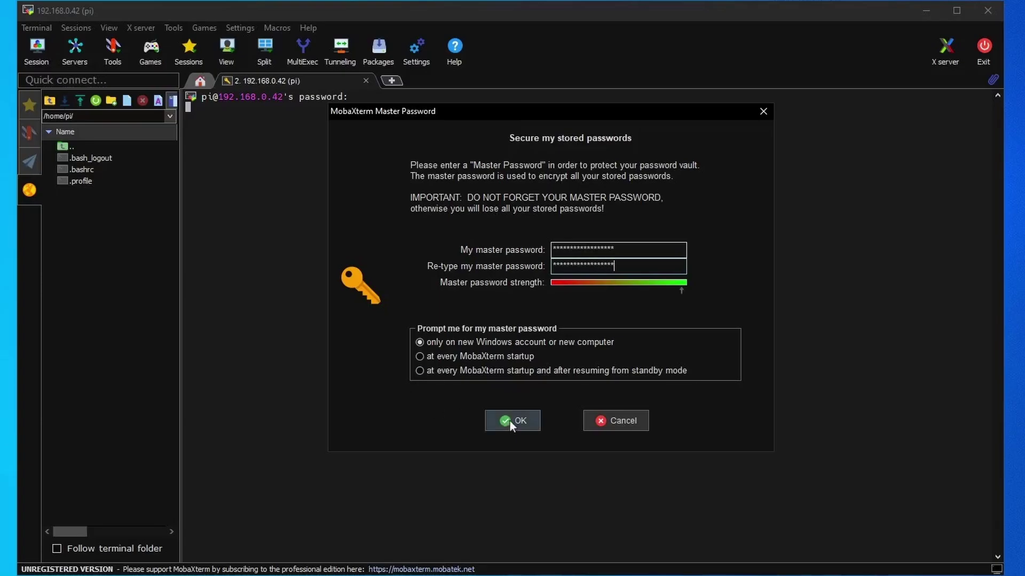
left_click(510, 421)
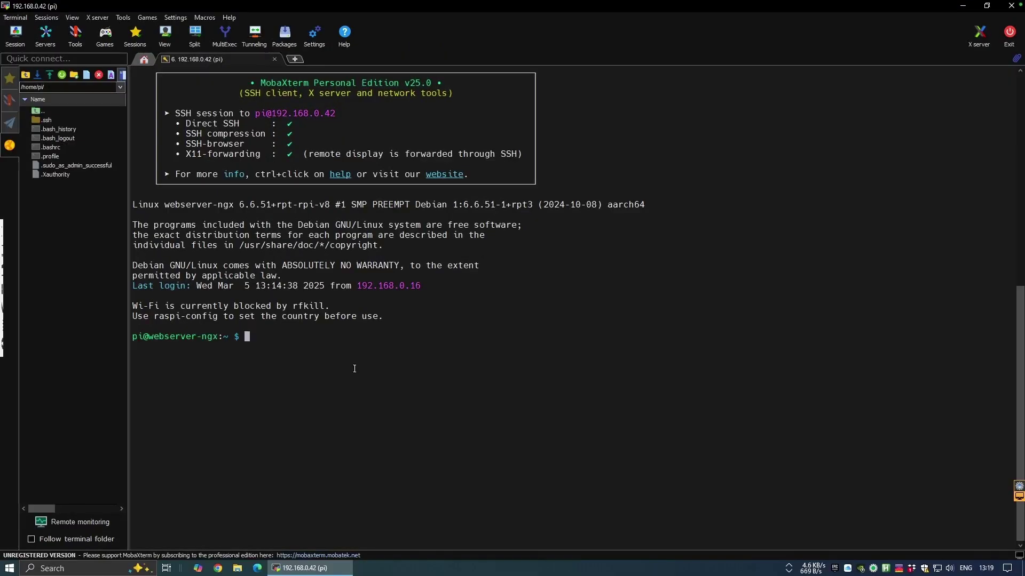
Run 'sudo apt update && sudo apt upgrade -y && sudo apt autoremove -y' on the Pi
type("sudo apt update && s")
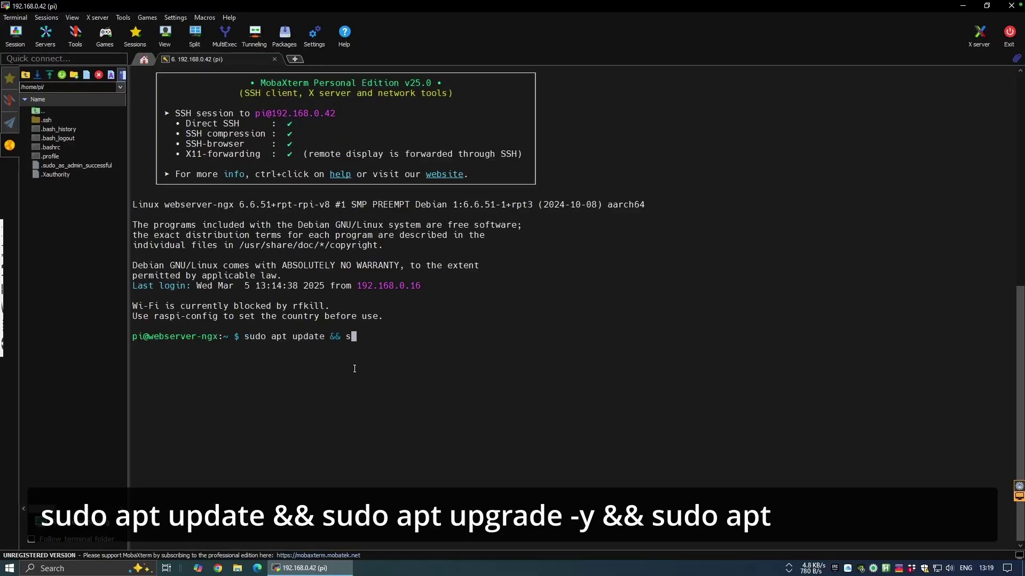
type("udo apt upgrade -y && sudo apt autoremove -y")
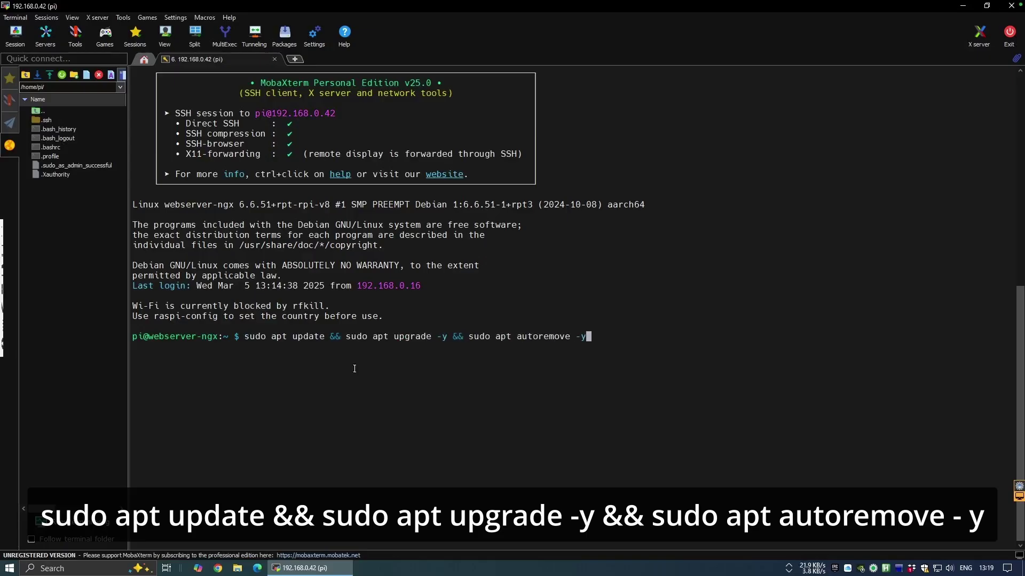
key("Return")
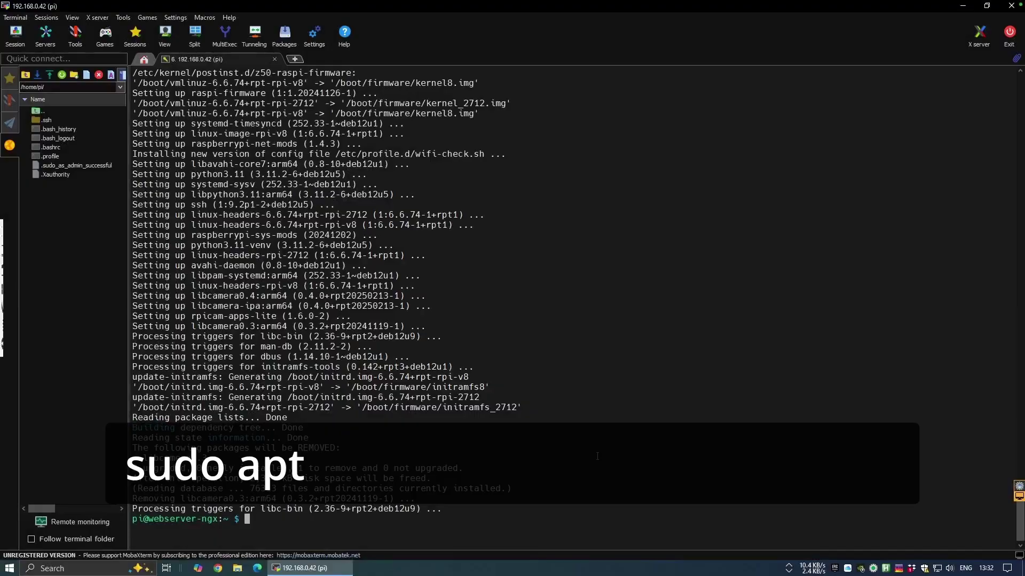
type("sudo apt install unattended-upgrades")
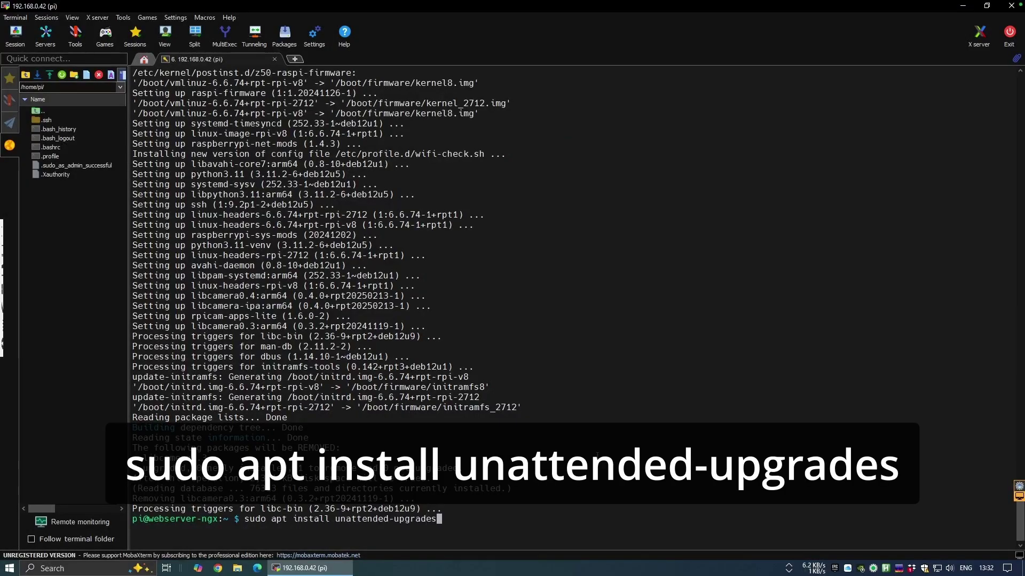
Install the unattended-upgrades package, confirming the installation with y
key("Return")
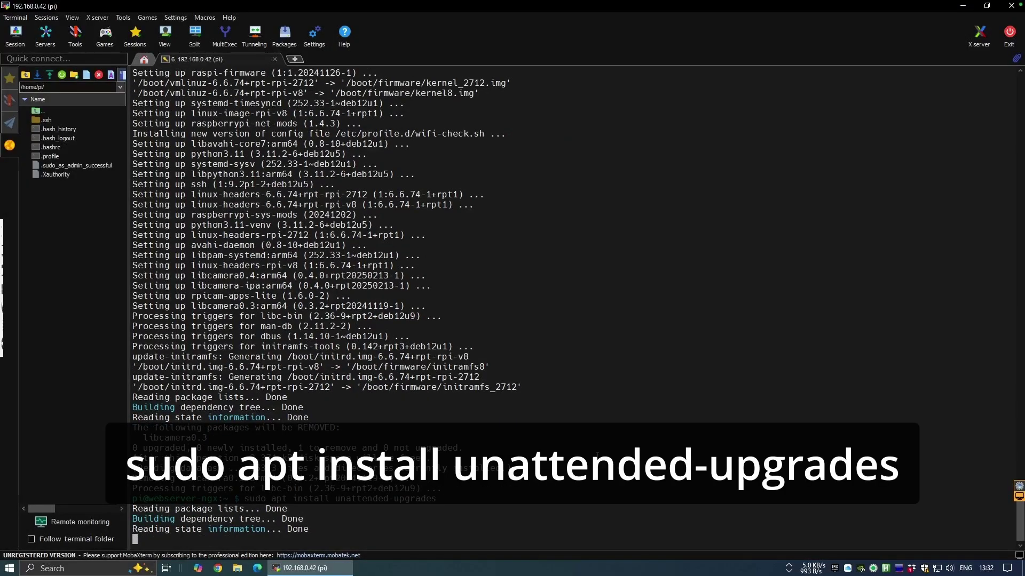
type("y")
key("Return")
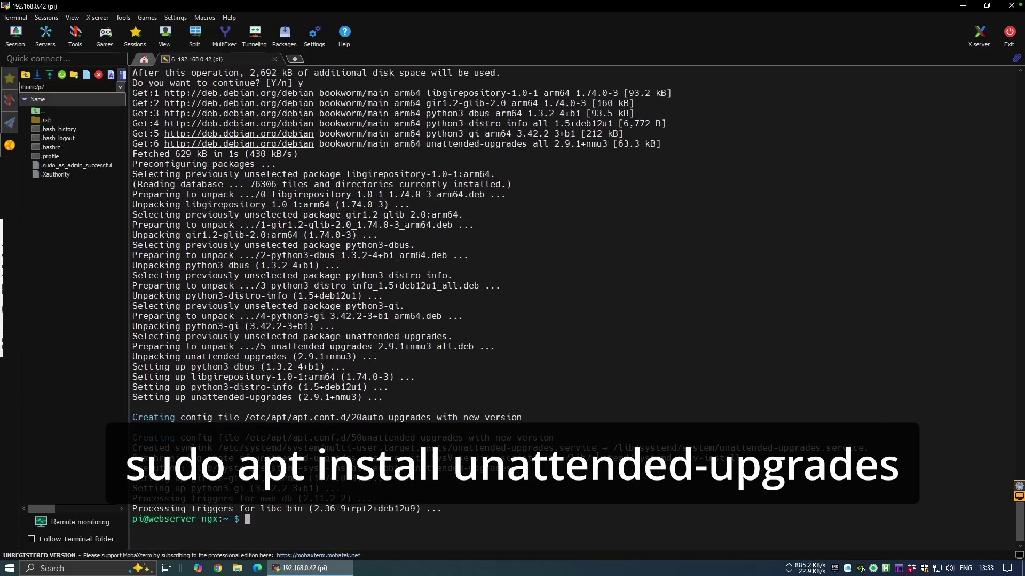
Run 'sudo dpkg-reconfigure --priority=low unattended-upgrades' and accept automatic stable updates
type("sud")
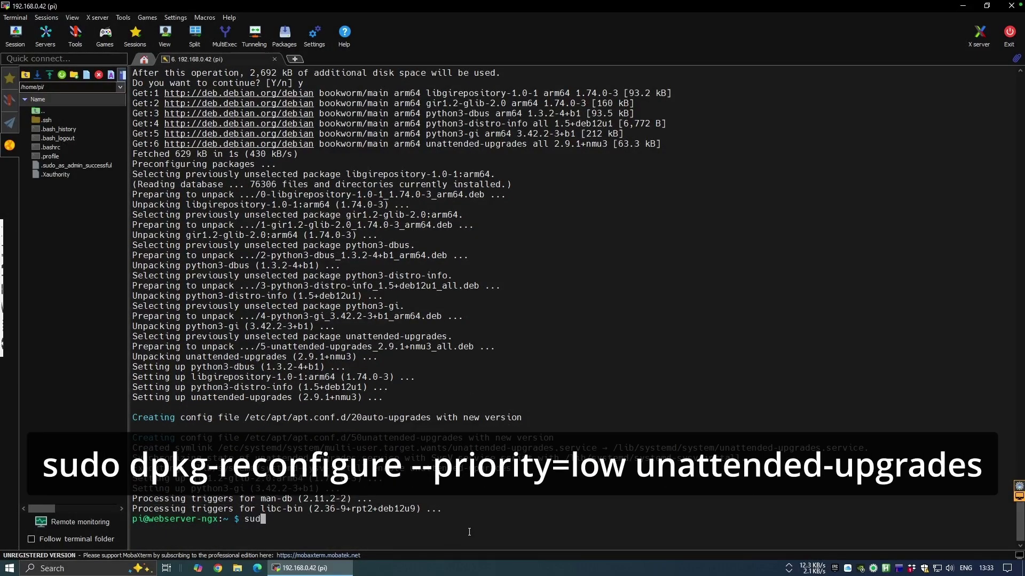
type("o dpkg-reconfigure --priority=low unattended-upgrades")
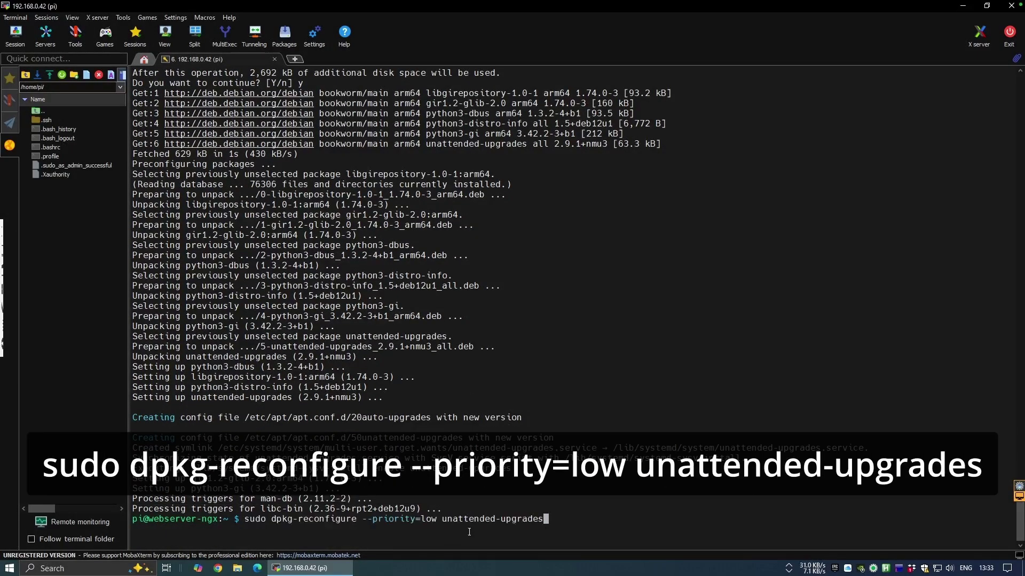
key("Return")
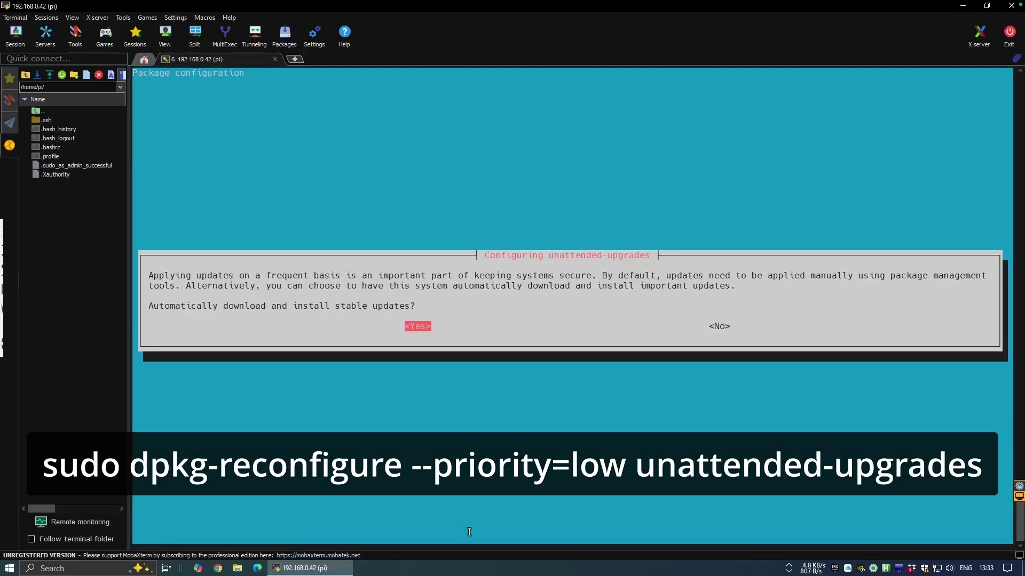
key("Return")
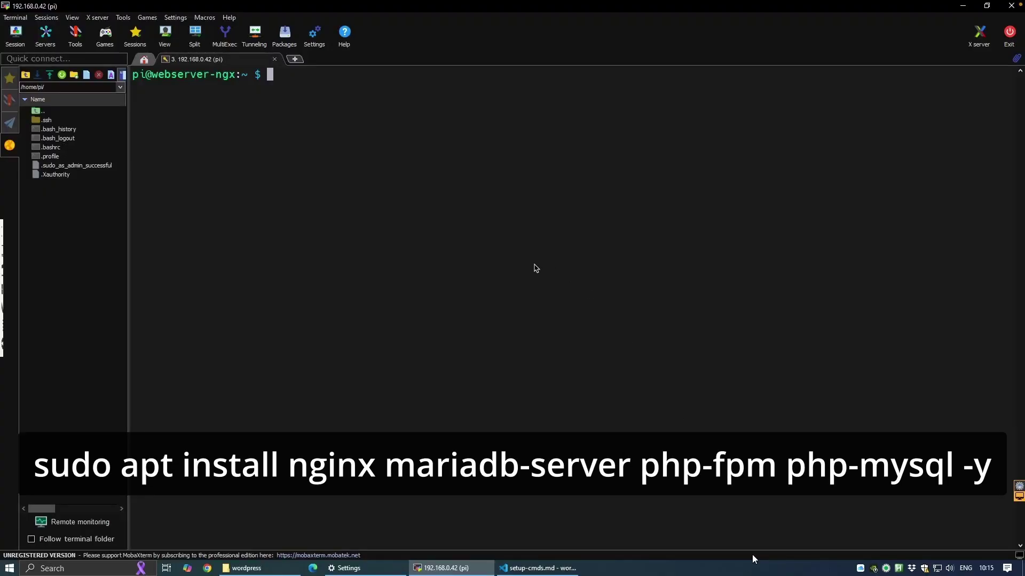
Install nginx, mariadb-server, php-fpm and php-mysql with apt -y, then clear the terminal
type("sudo apt install nginx mariadb-server php-fpm php-mysql -y")
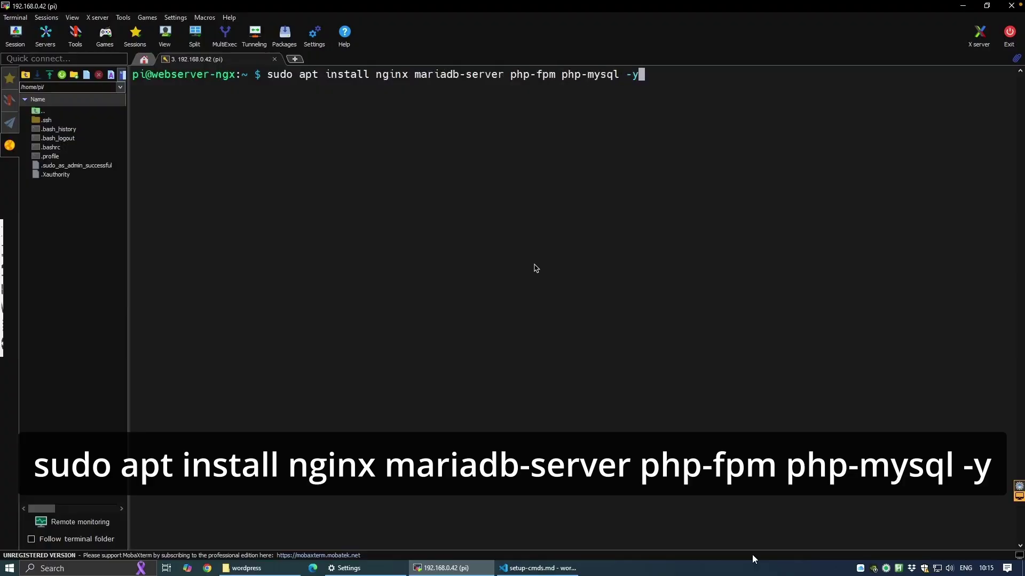
key("Return")
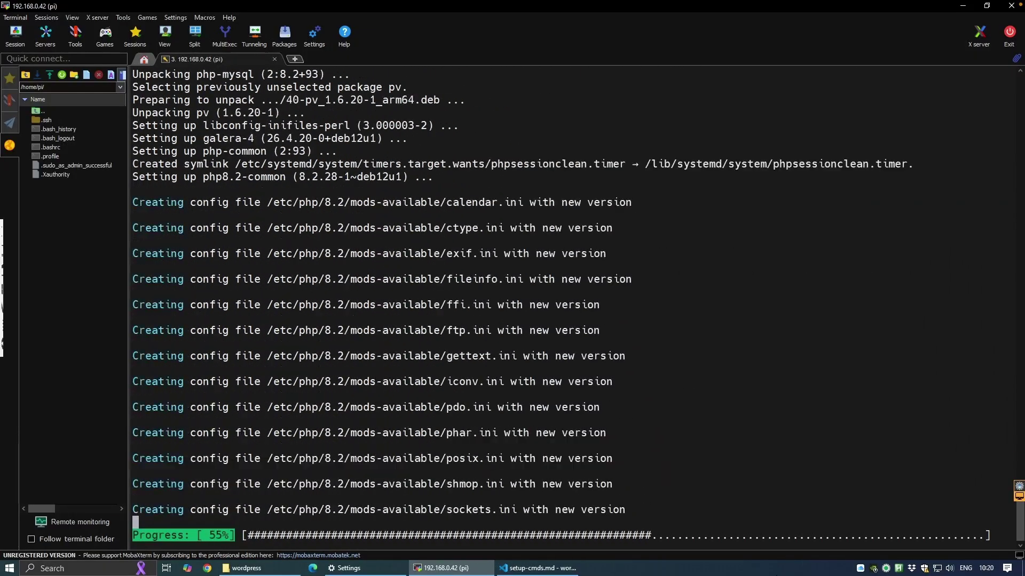
type("clear")
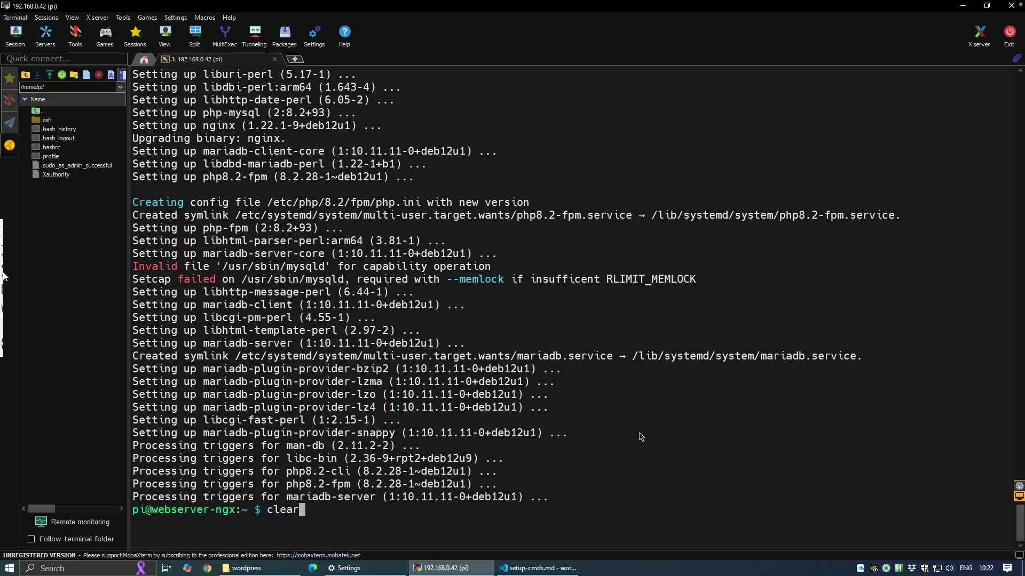
key("Return")
Start mysql_secure_installation with the empty root password, declining unix_socket and a root password change
type("sudo mysql_secure_installation")
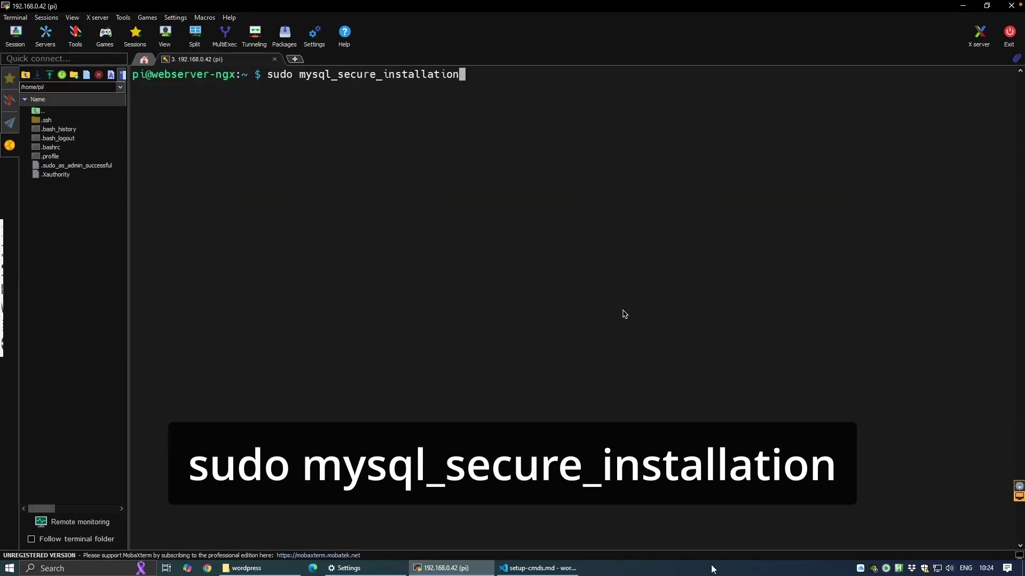
key("Return")
key("Return")
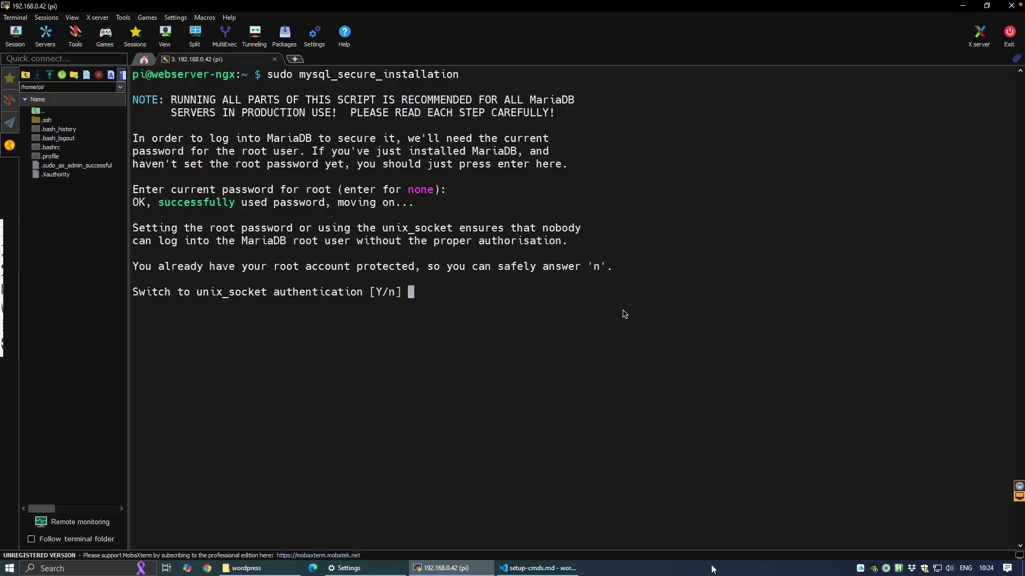
type("n")
key("Return")
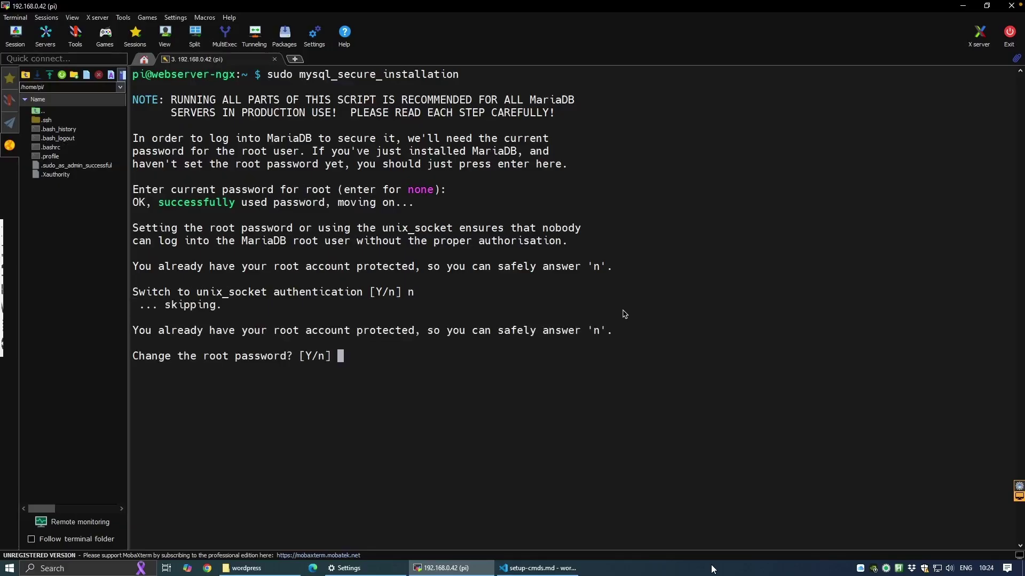
type("n")
key("Return")
Remove anonymous users, block remote root, drop the test database, reload privileges, and clear
type("y")
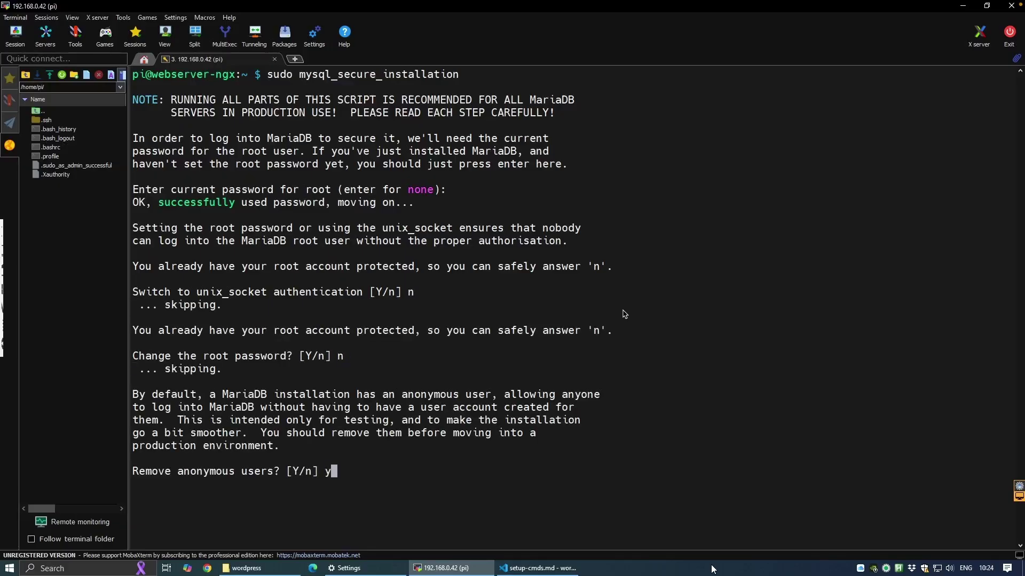
key("Return")
type("y")
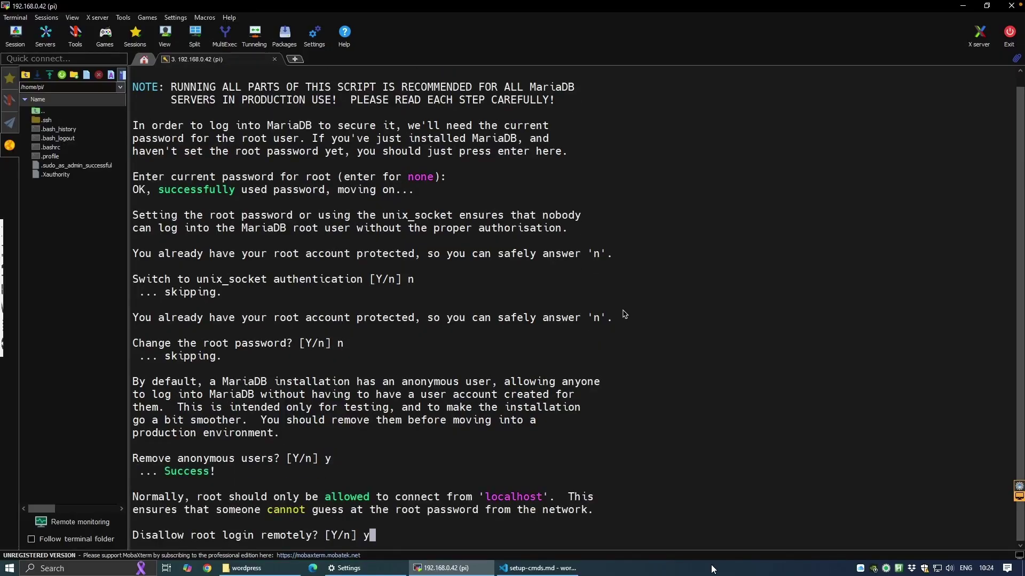
key("Return")
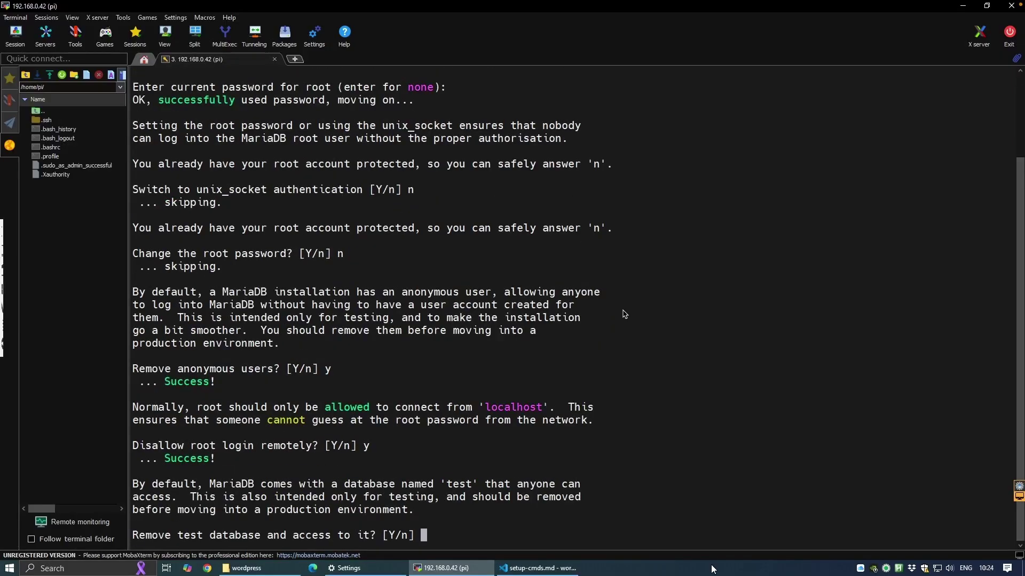
type("y")
key("Return")
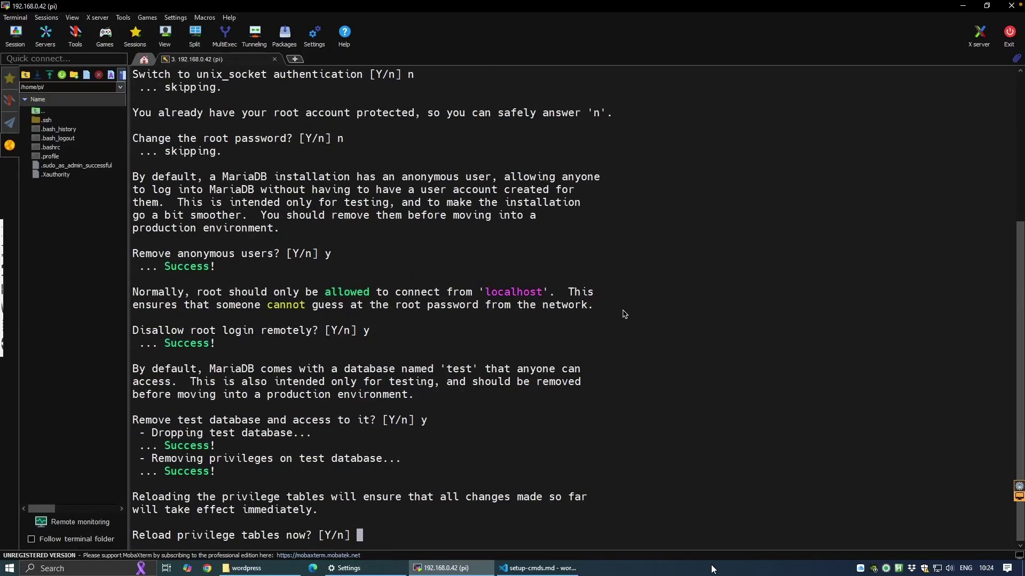
type("y")
key("Return")
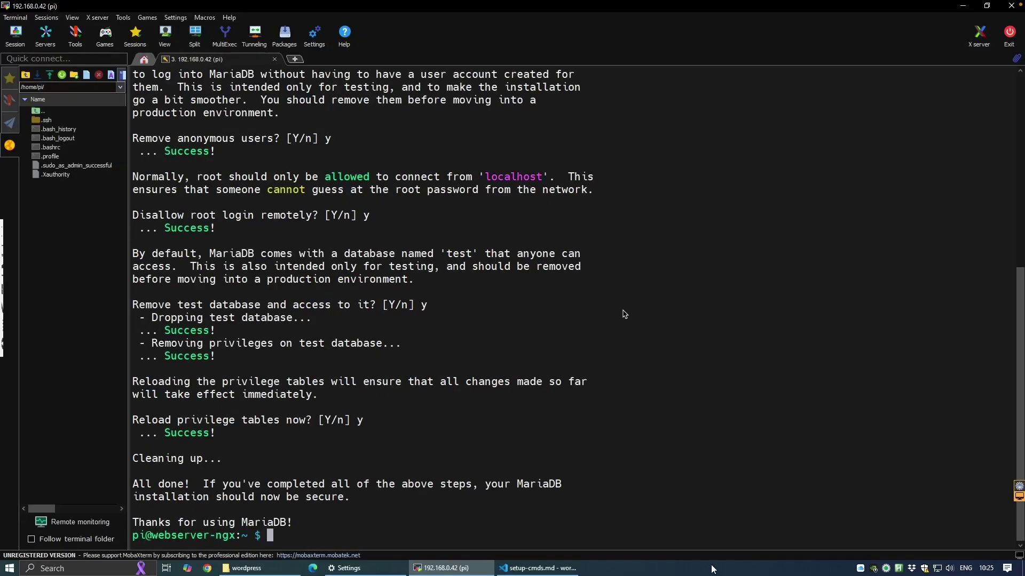
type("clear")
key("Return")
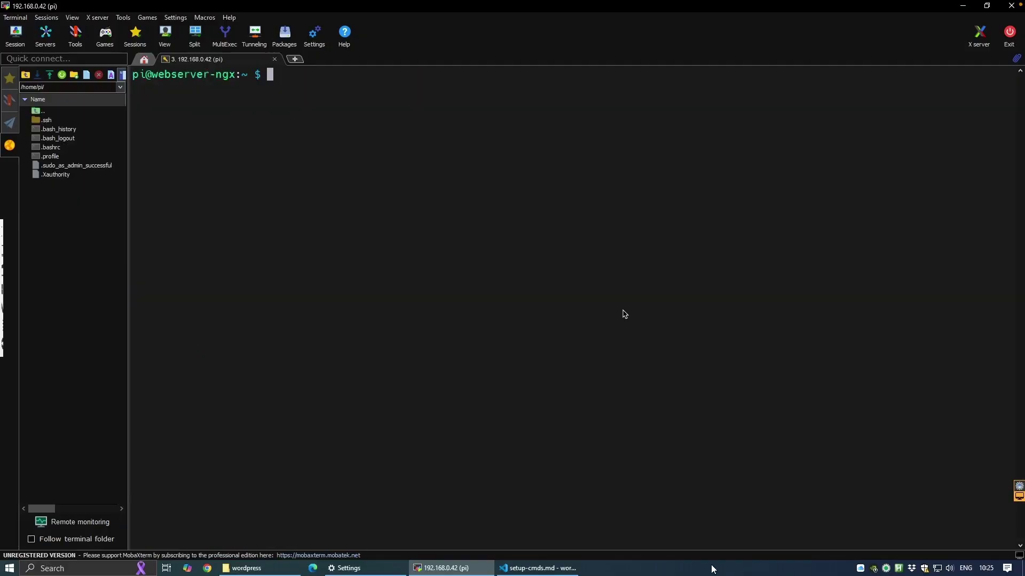
Log into MariaDB as root and create the wordpress database
type("sudo mysql -u root -p")
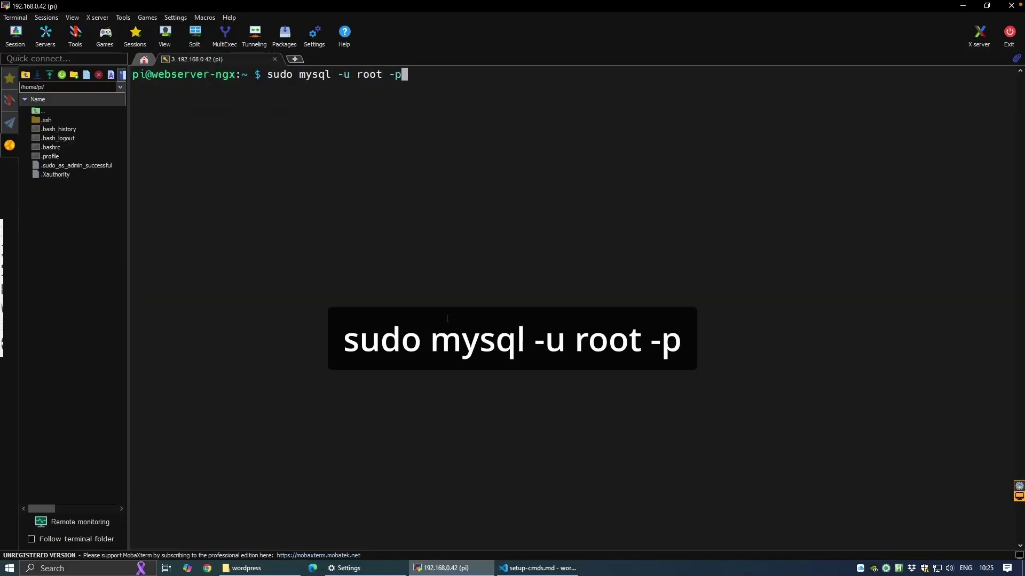
key("Return")
key("Return")
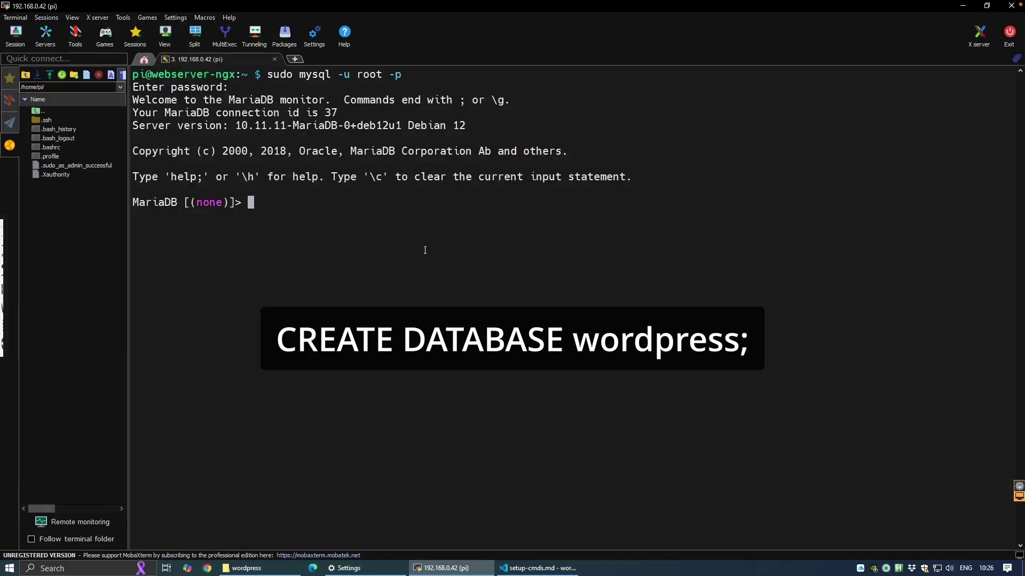
type("CREATE DATABASE wordpress;")
key("Return")
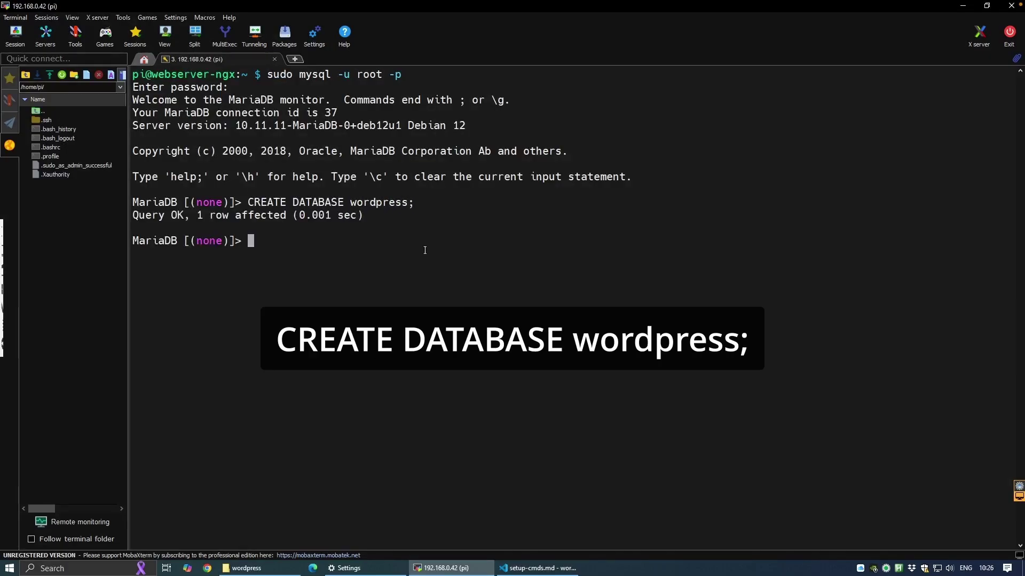
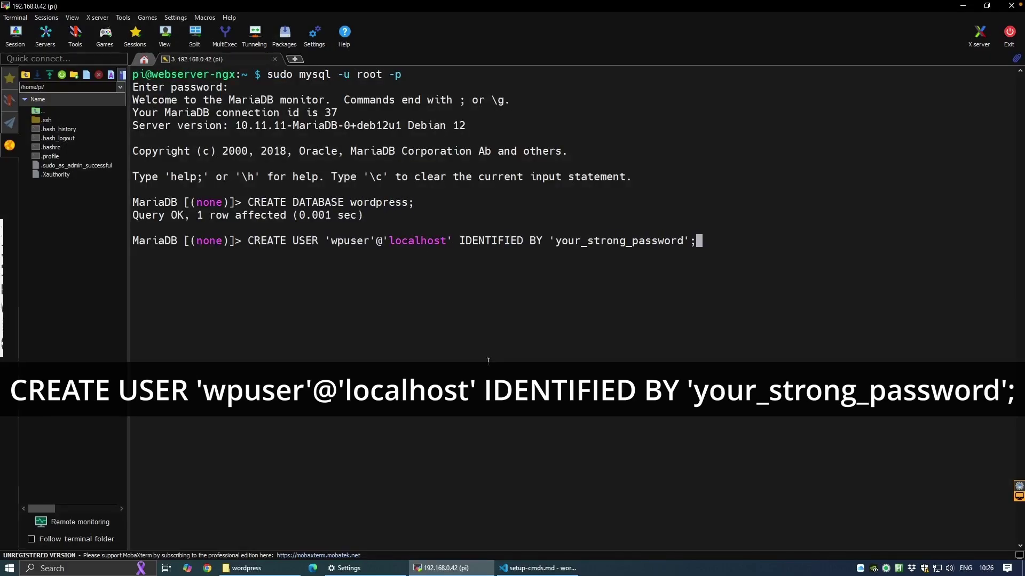
Create the MariaDB user wpuser@localhost with its own strong password instead of the placeholder
key("Left")
key("Left")
key("BackSpace")
key("BackSpace")
key("BackSpace")
key("BackSpace")
key("BackSpace")
key("BackSpace")
key("BackSpace")
key("BackSpace")
key("BackSpace")
key("BackSpace")
key("BackSpace")
key("BackSpace")
key("BackSpace")
key("BackSpace")
key("BackSpace")
key("BackSpace")
key("BackSpace")
key("BackSpace")
key("BackSpace")
key("BackSpace")
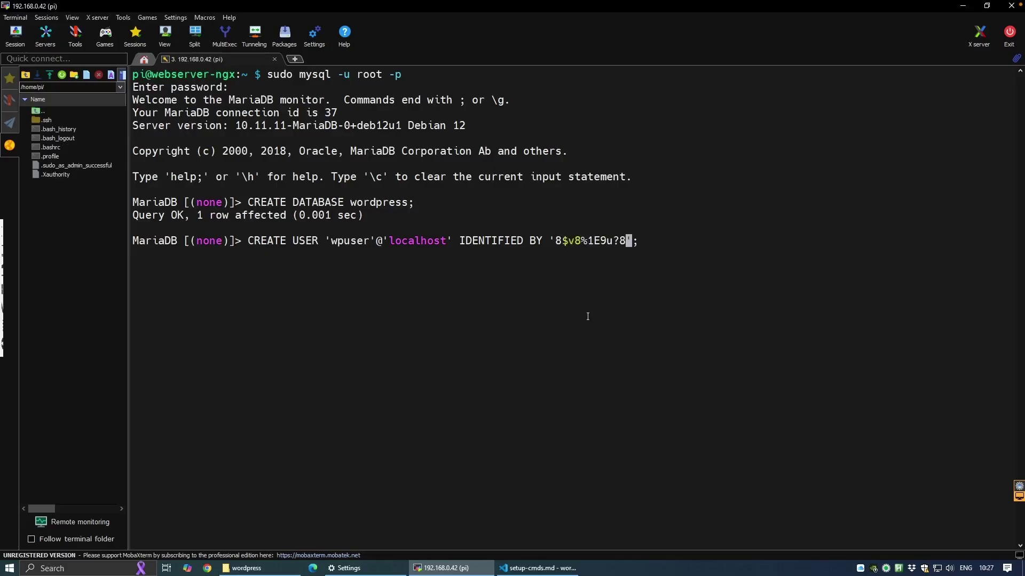
key("Return")
Grant wpuser all privileges on wordpress.*, flush privileges, exit MariaDB and clear the screen
type("GRANT ALL PRIVILEGES ON wordpress.* TO '")
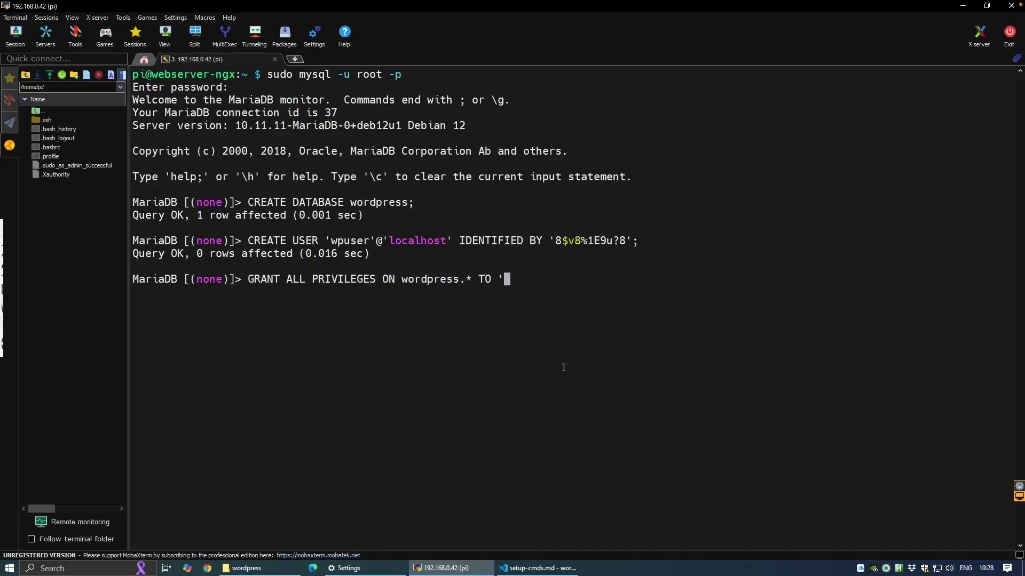
type("wpuser'@'localhost';")
key("Return")
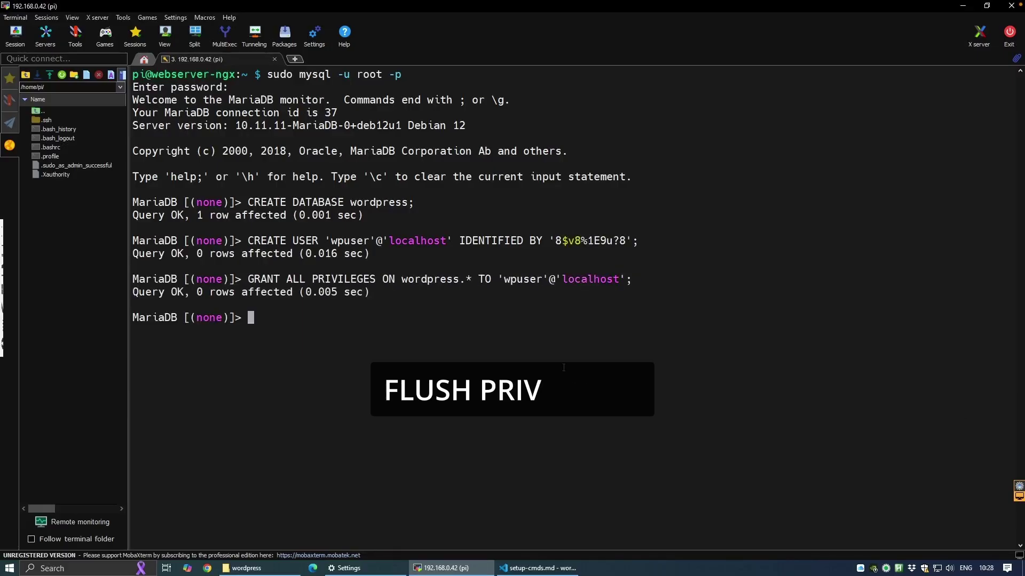
type("FLUSH PRIVILEGES;")
key("Return")
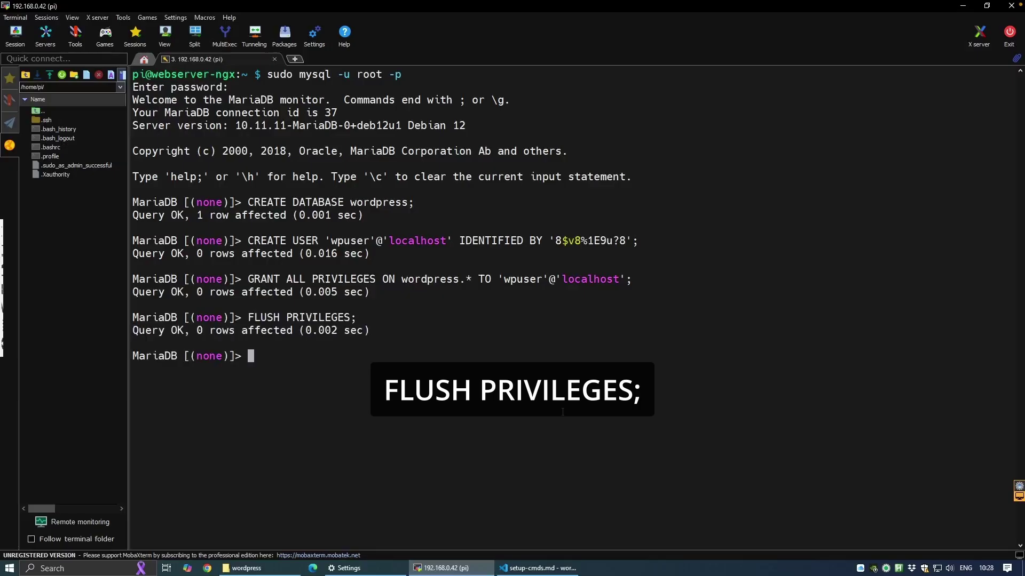
type("EXIT;")
key("Return")
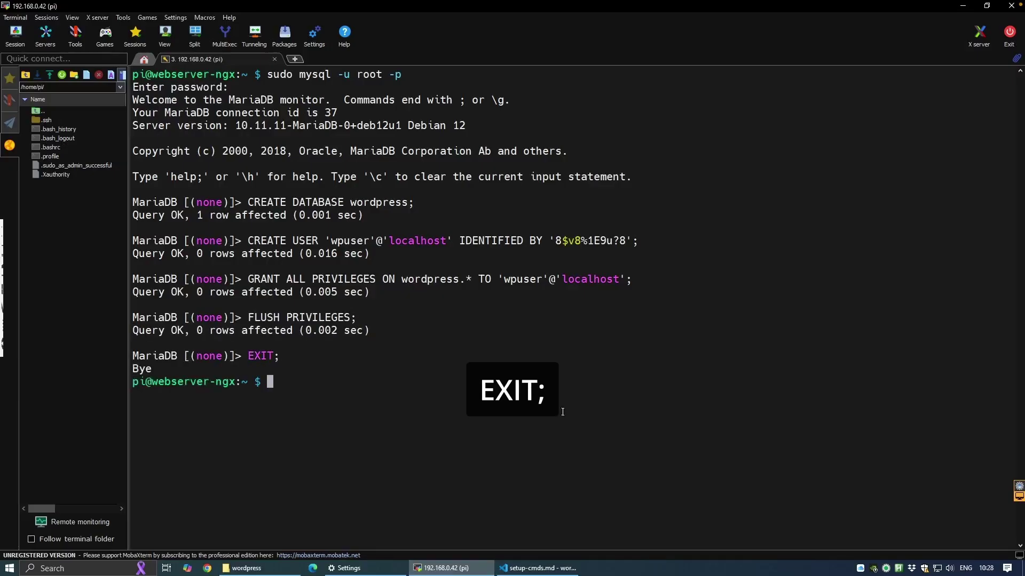
type("clear")
key("Return")
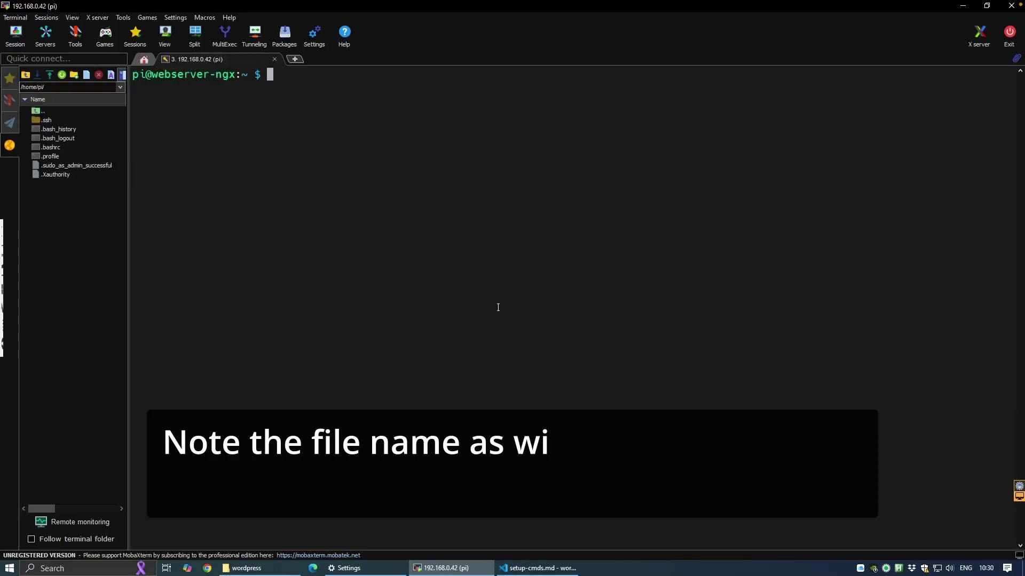
type("sudo nano /etc/php/8.2/fpm/pool.d/www.conf")
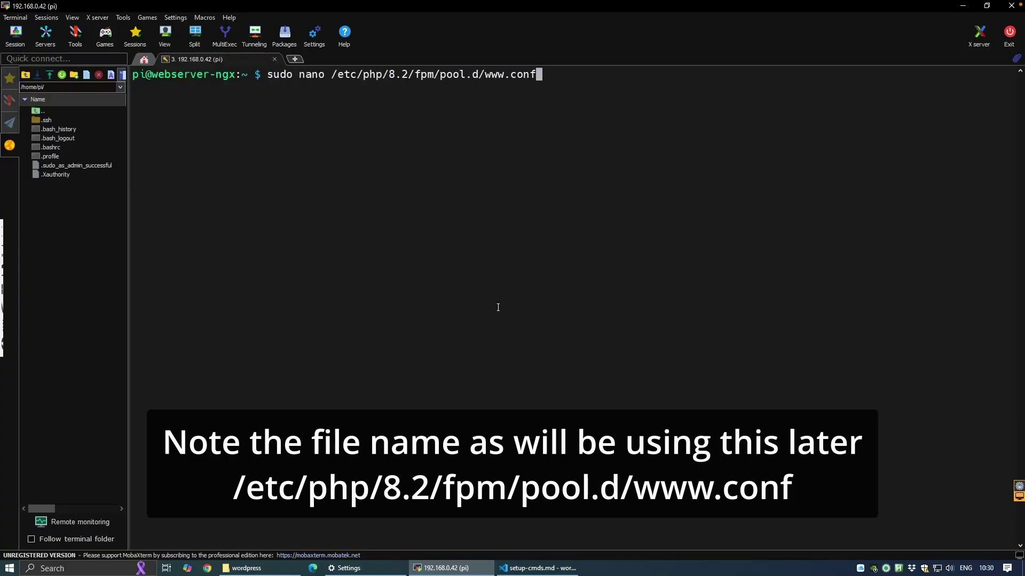
key("Return")
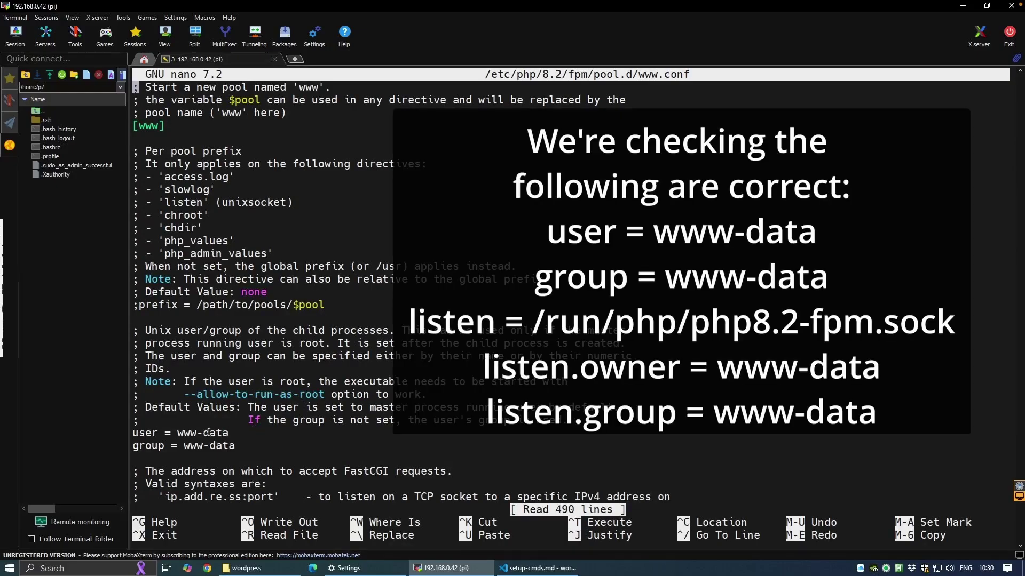
triple_click(209, 432)
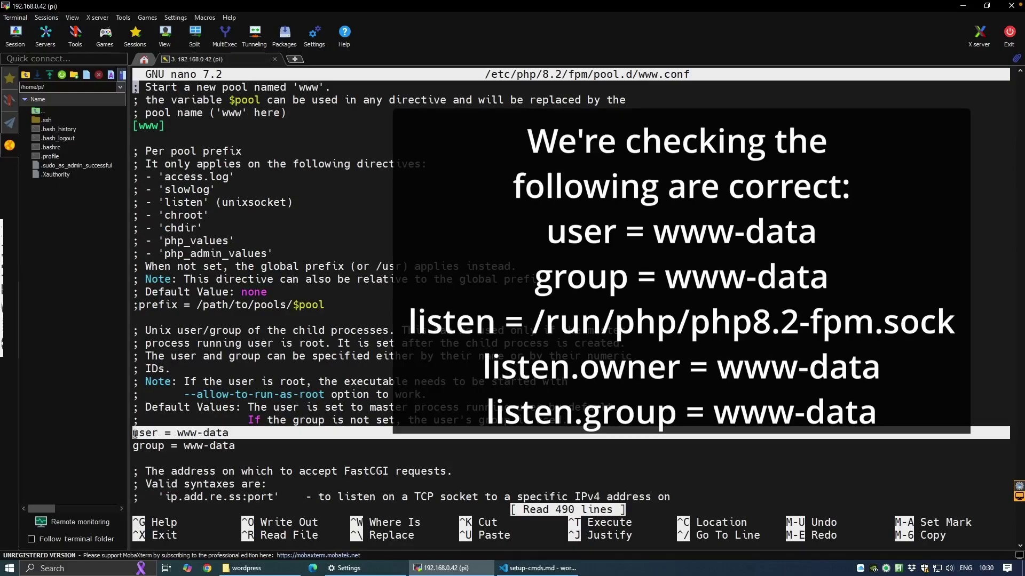
triple_click(241, 446)
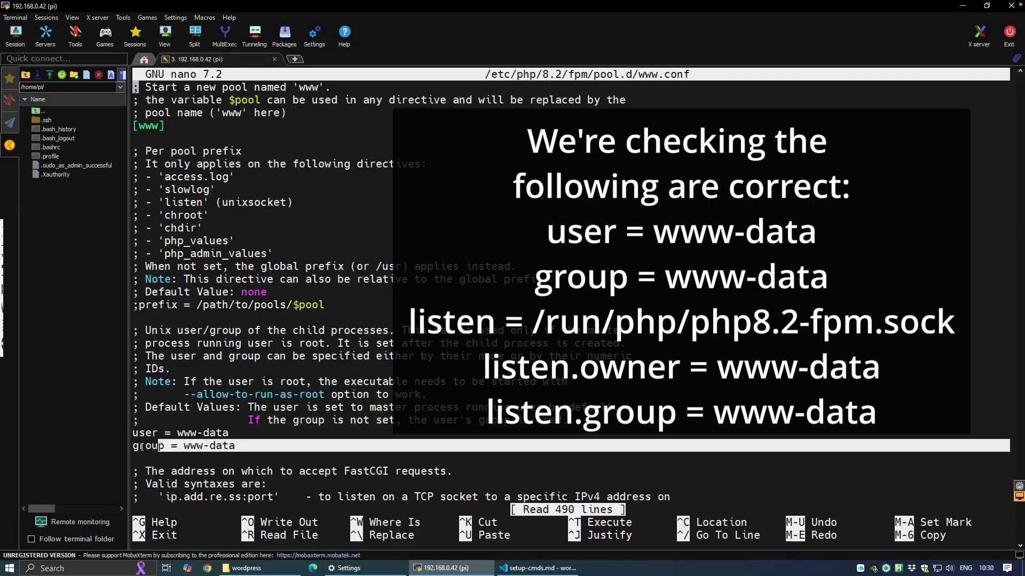
key("Down")
key("Down")
key("Down")
key("Down")
key("Down")
key("Down")
key("Down")
key("Down")
key("Down")
key("Down")
key("Down")
key("Down")
key("Down")
key("Down")
key("Down")
key("Down")
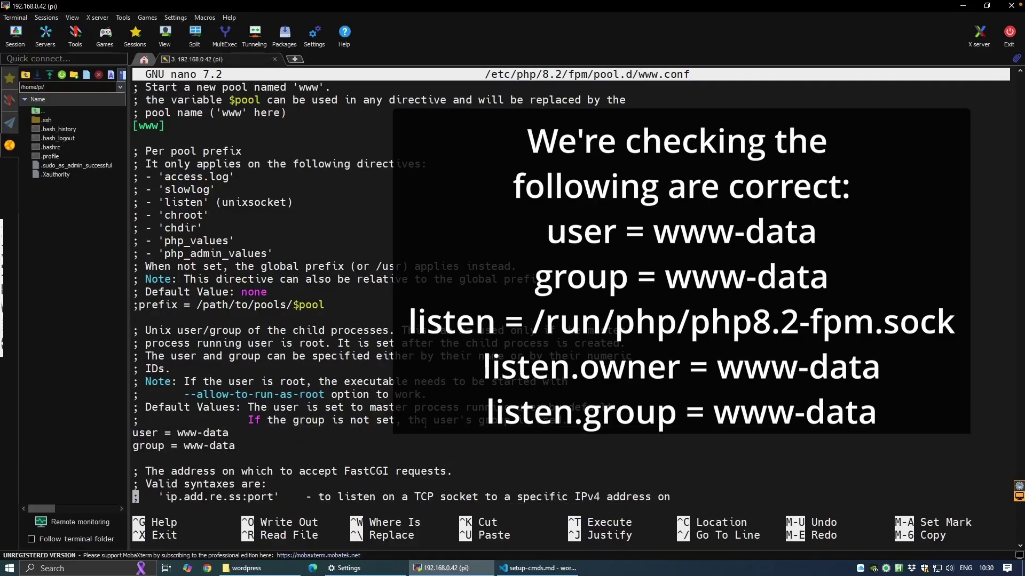
left_click_drag(426, 445, 134, 446)
key("Down")
key("Down")
key("Down")
key("Down")
key("Down")
key("Down")
key("Down")
key("Down")
key("Down")
key("Down")
key("Down")
key("Down")
key("Down")
key("Down")
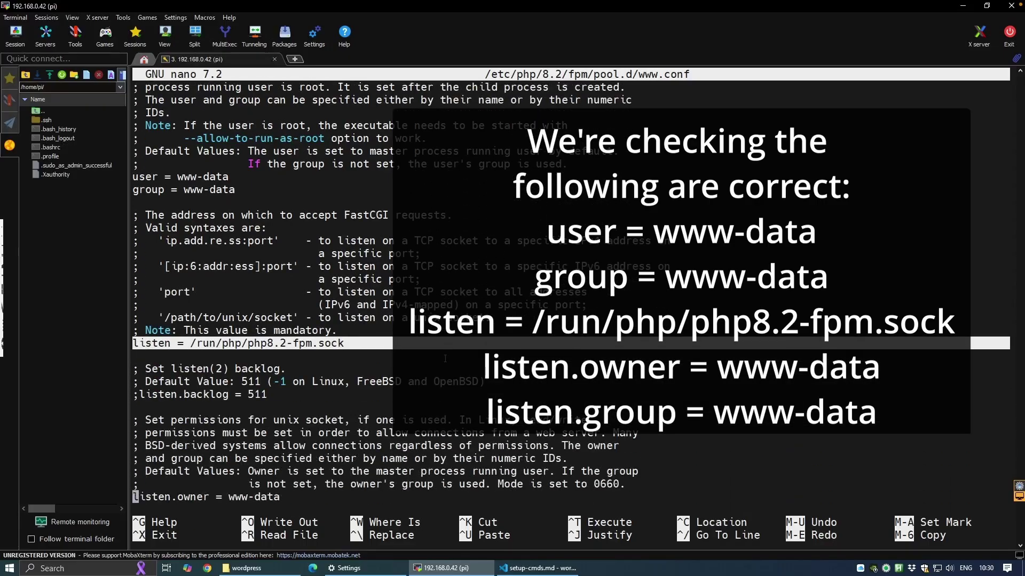
left_click_drag(427, 421, 135, 433)
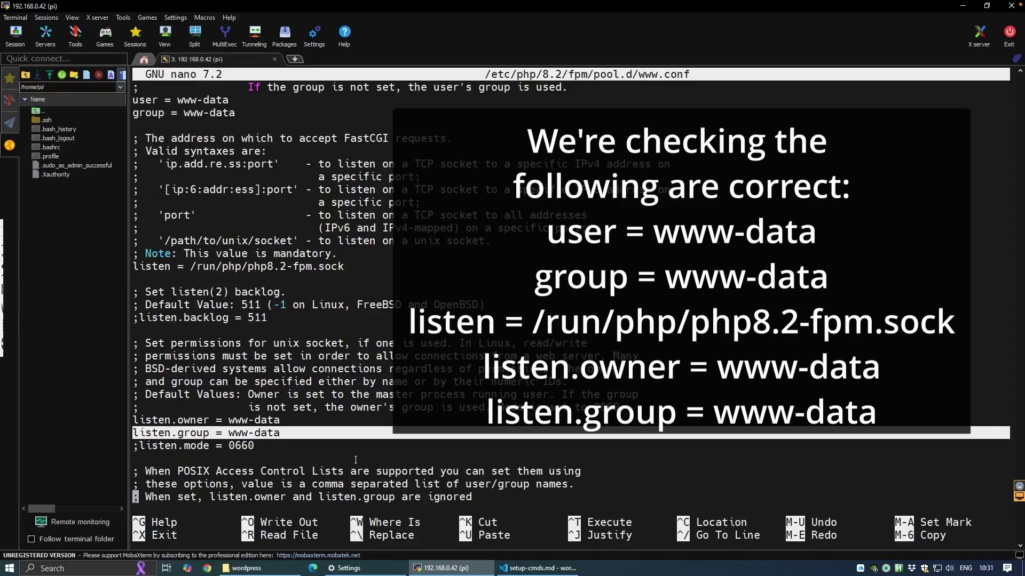
Close the pool config and restart php8.2-fpm.service
key("ctrl+x")
type("sudo systemctl ")
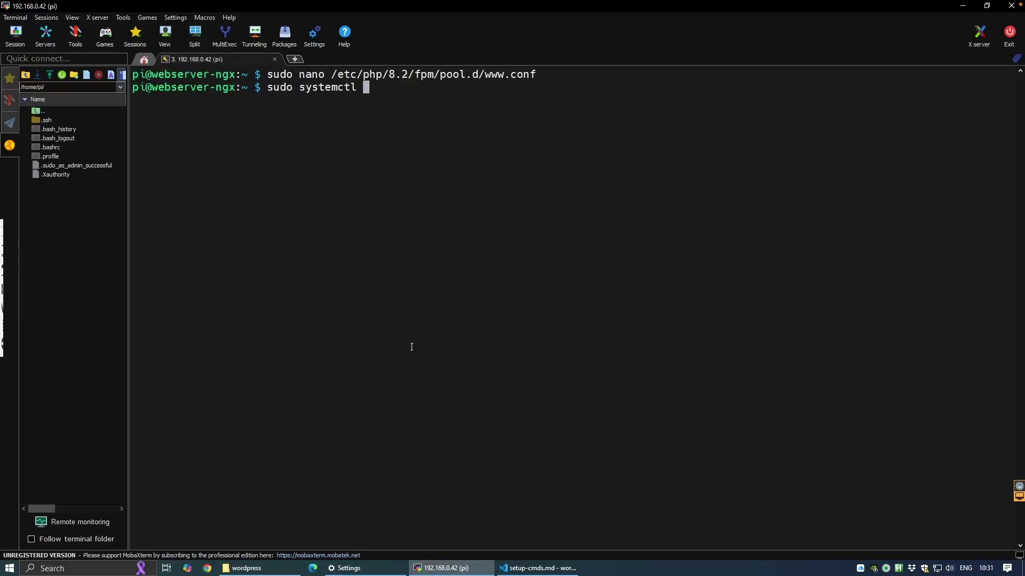
type("restart php8.2-fpm.service")
key("Return")
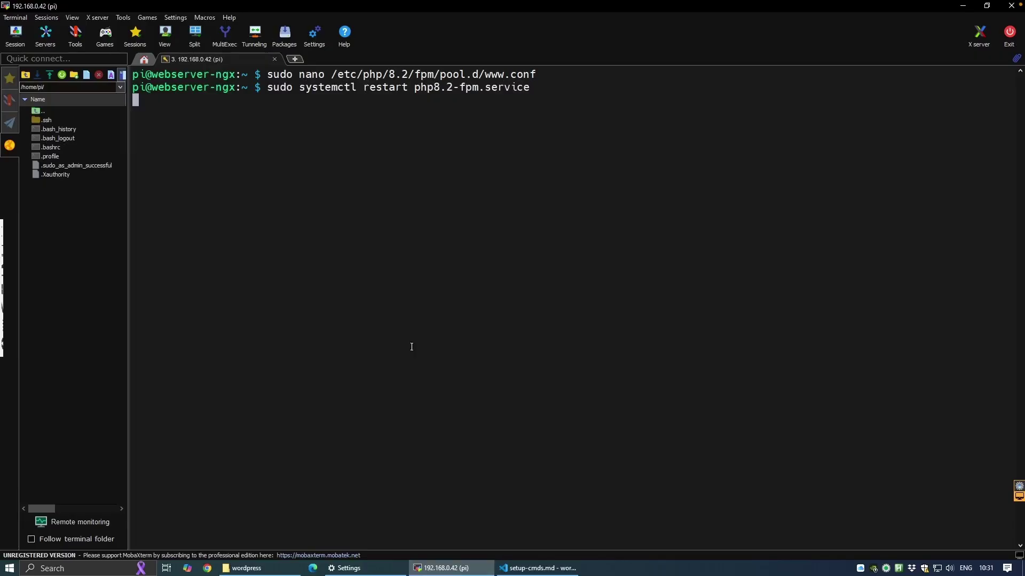
type("sudo nano /etc/nginx/sites-available/word")
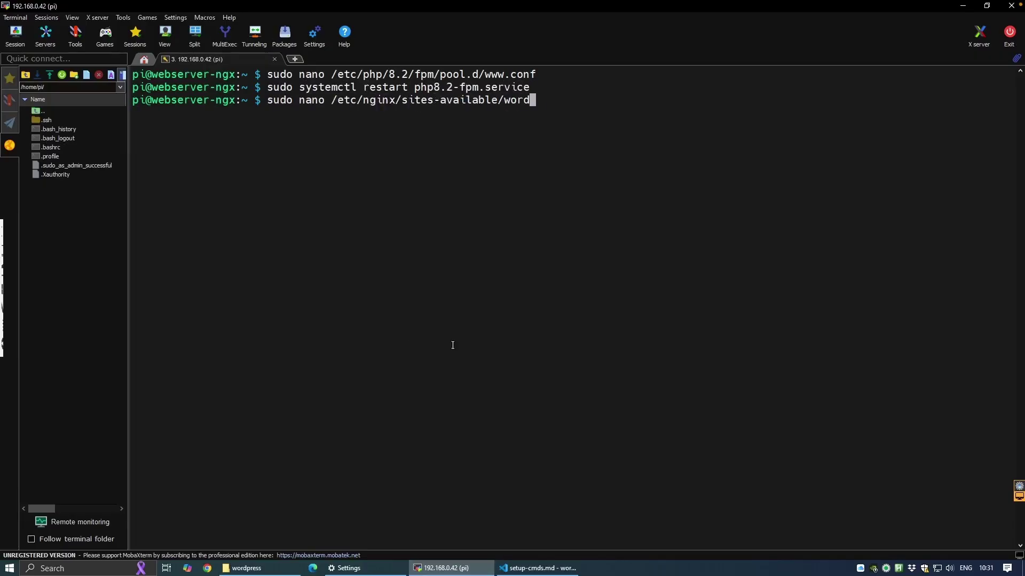
type("press")
Replace your_domain.com with 192.168.0.42 as server_name in /etc/nginx/sites-available/wordpress and save it
key("Return")
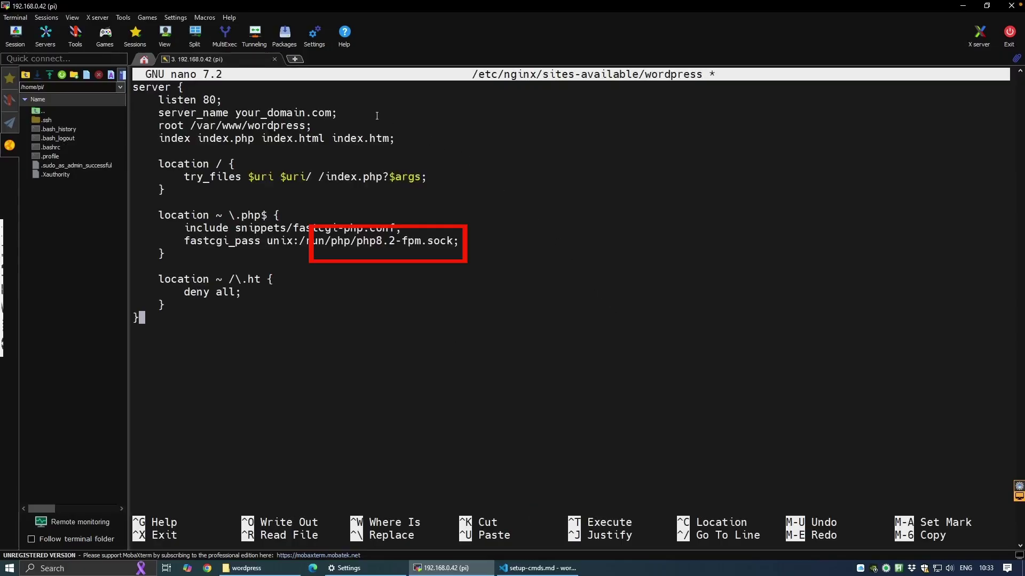
key("Up")
key("Up")
key("Up")
key("Up")
key("Up")
key("Up")
key("Up")
key("Up")
key("Up")
key("Up")
key("Up")
key("Up")
key("Up")
key("Up")
key("Up")
key("Up")
key("End")
key("Left")
key("BackSpace")
key("BackSpace")
key("BackSpace")
key("BackSpace")
key("BackSpace")
key("BackSpace")
key("BackSpace")
key("BackSpace")
key("BackSpace")
key("BackSpace")
key("BackSpace")
key("BackSpace")
key("BackSpace")
key("BackSpace")
key("BackSpace")
type("192.168.0.42")
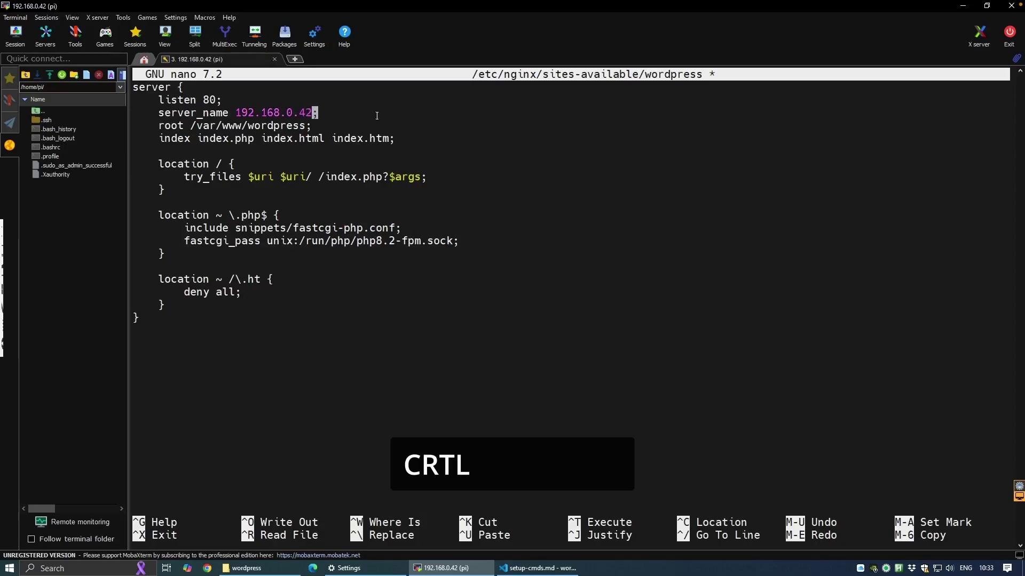
key("ctrl+x")
key("y")
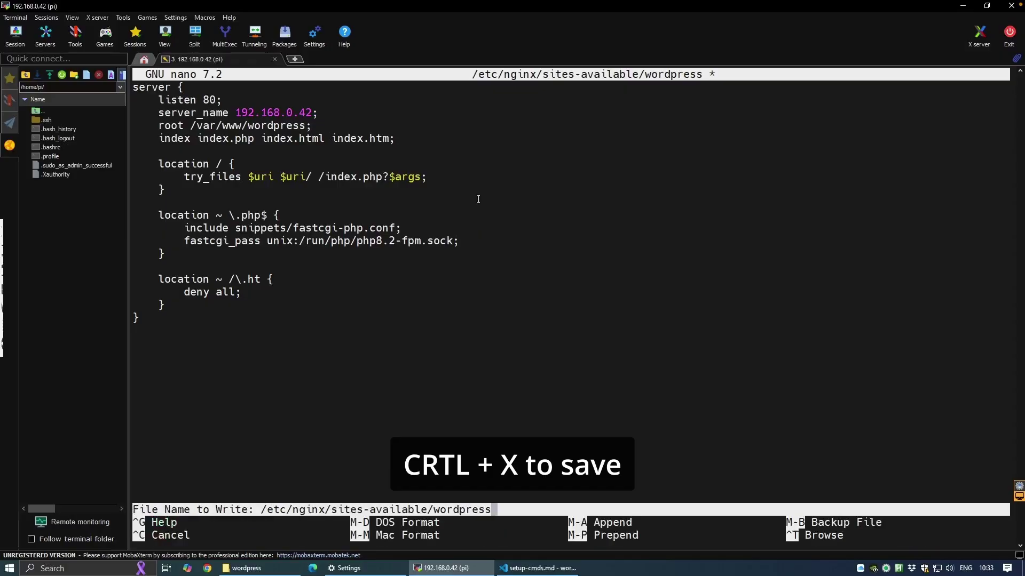
key("Return")
type("sudo ln -s /etc/nginx/sites-available/wordpress /etc/nginx/sites-enabled/")
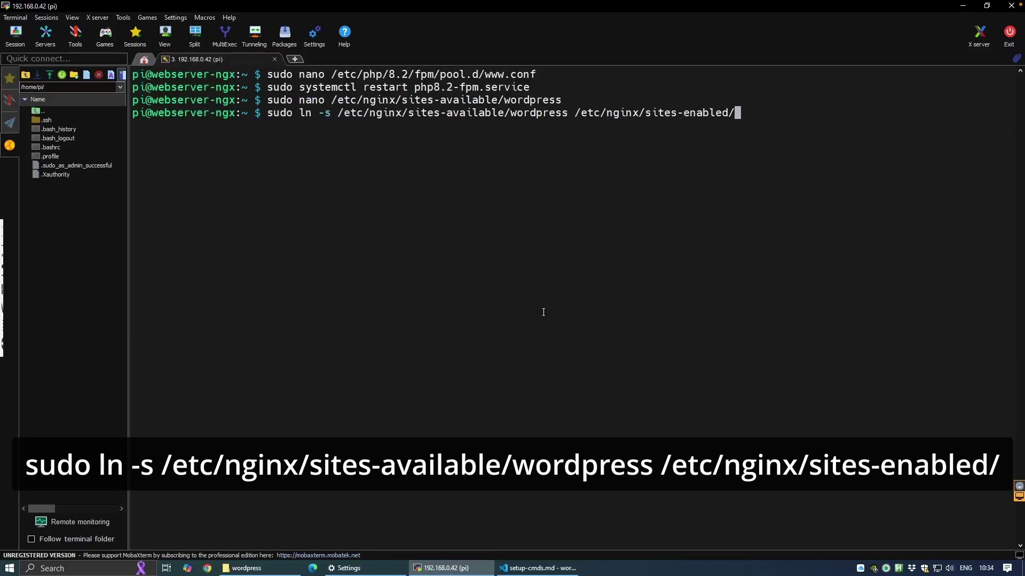
Symlink the wordpress site into sites-enabled and list sites-available and sites-enabled to verify
key("Return")
type("ls -l")
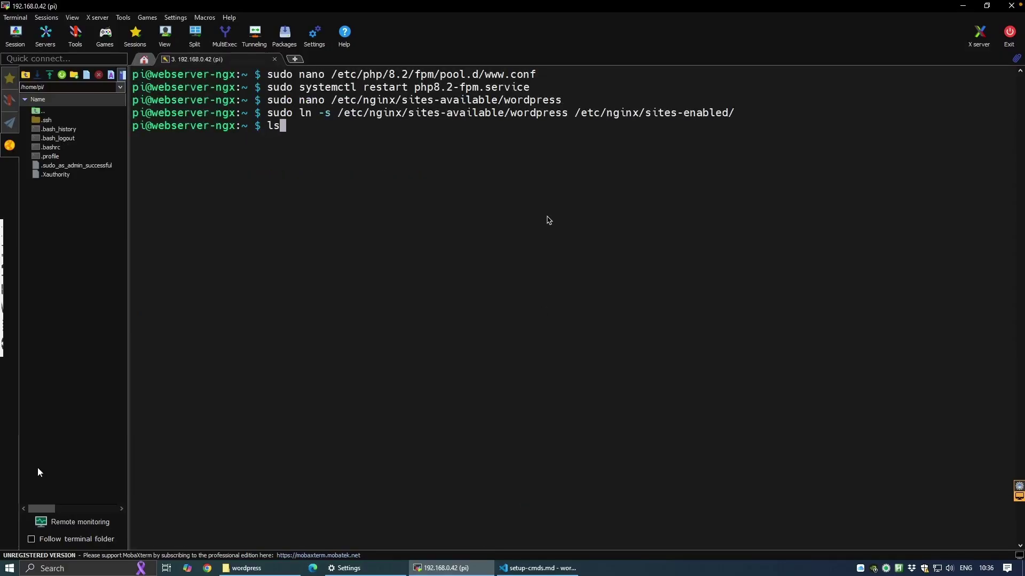
left_click_drag(338, 112, 504, 113)
right_click(502, 114)
left_click(530, 130)
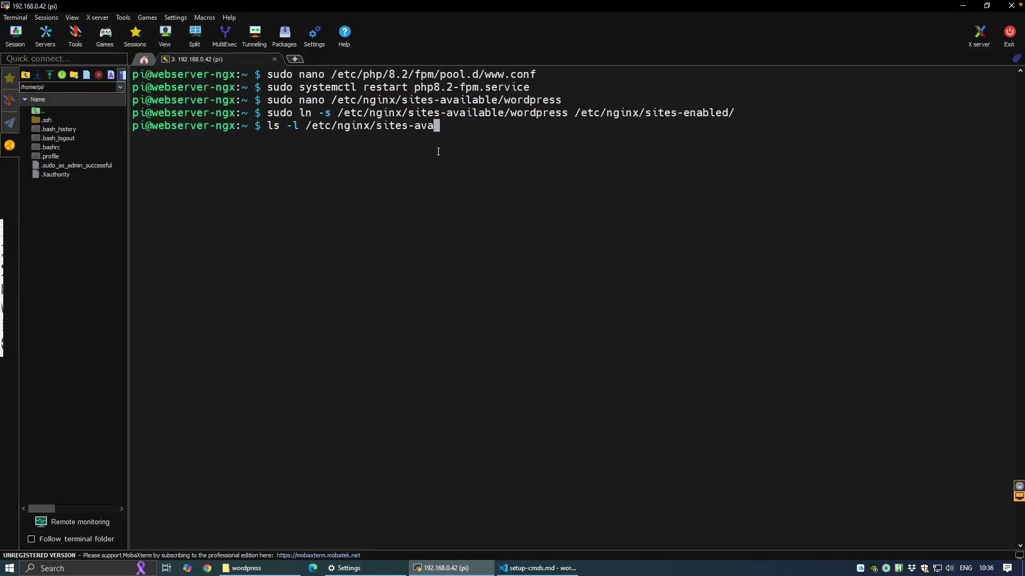
key("Return")
type("ls -l")
left_click_drag(574, 112, 722, 113)
type("/etc/nginx/sites-enabled/")
key("Return")
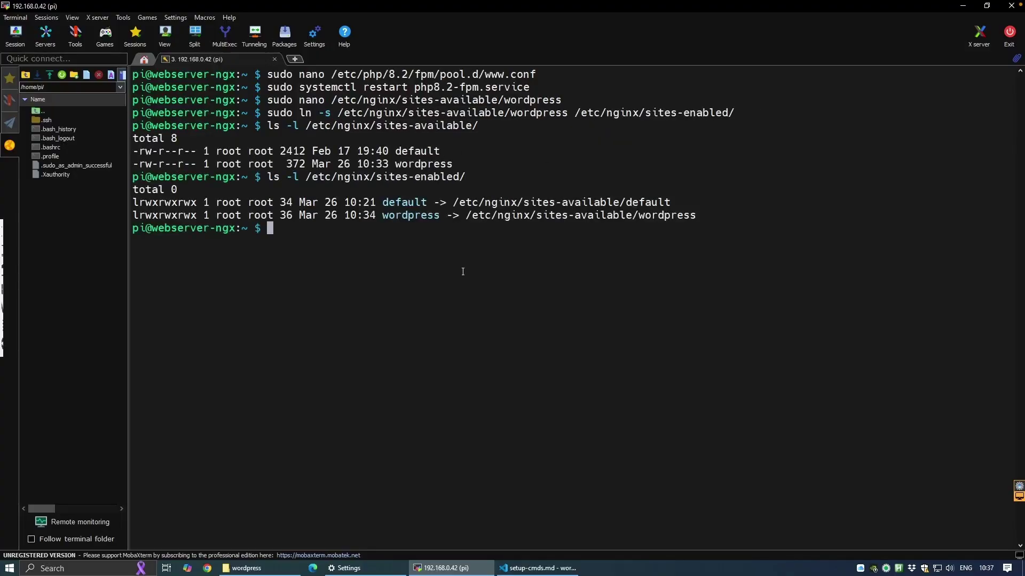
Remove the default site link, test the config with nginx -t, and restart nginx
type("sudo rm /etc/nginx/sites-enabled/default")
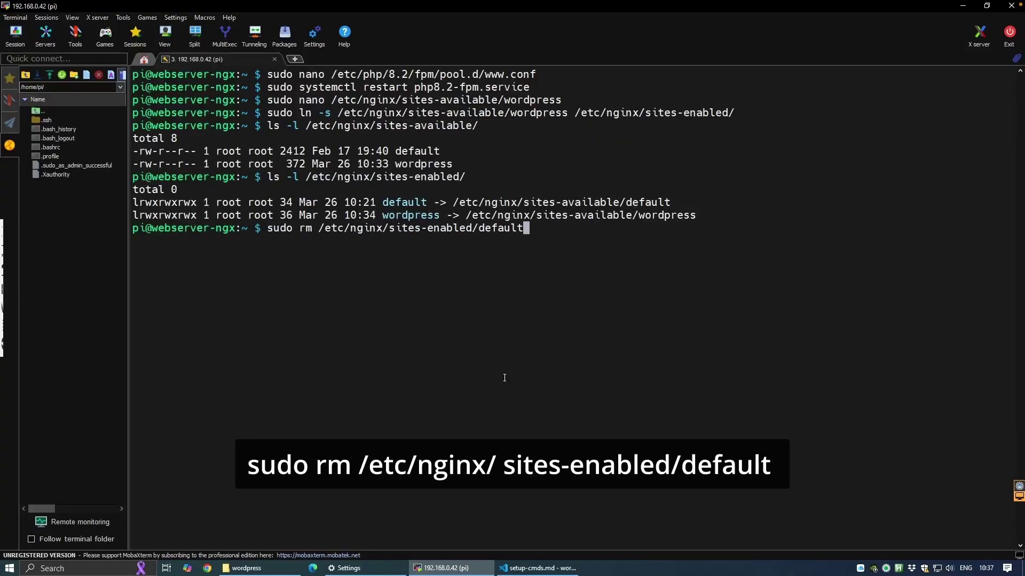
key("Return")
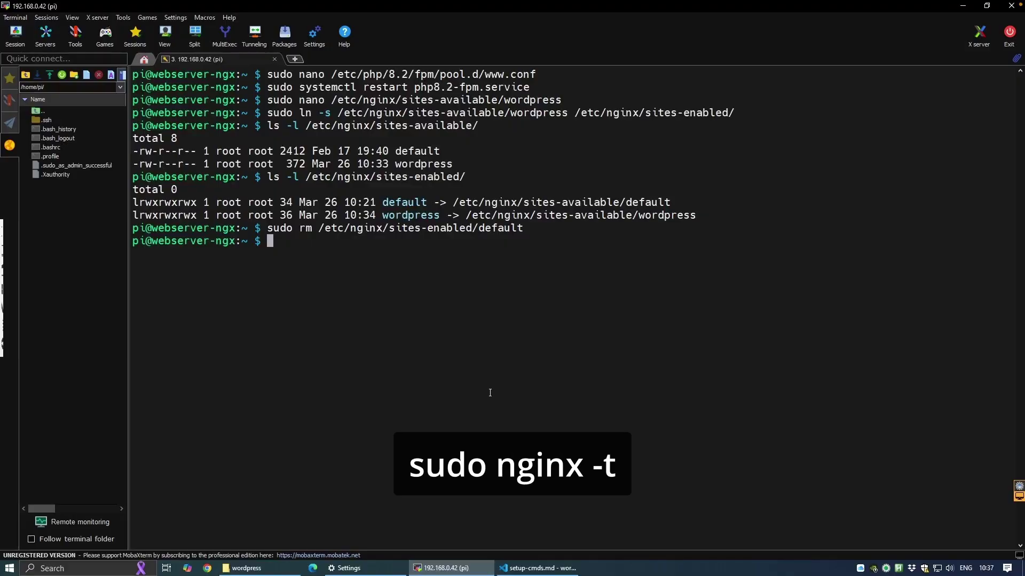
type("sudo nginx -t")
key("Return")
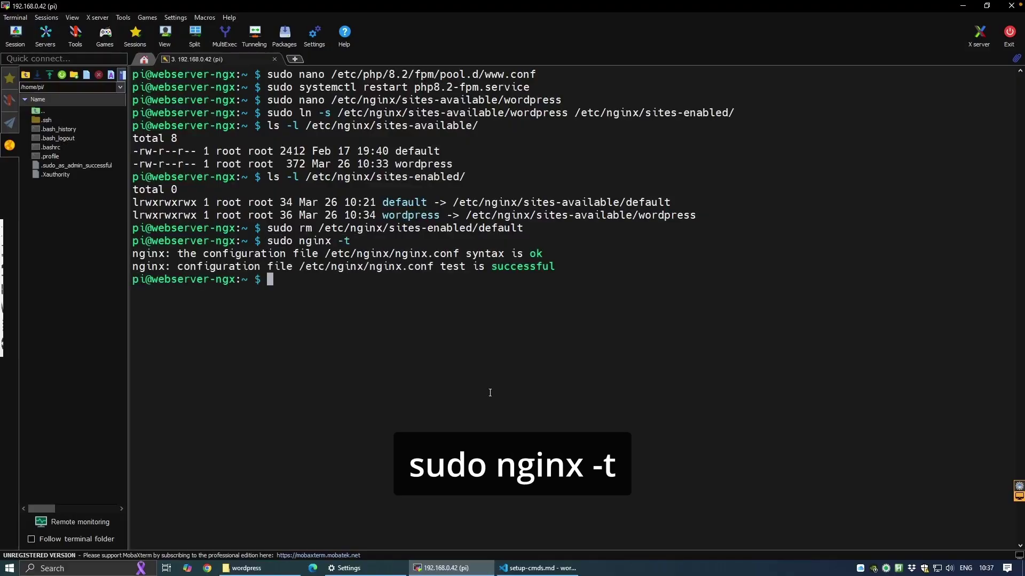
type("sudo systemctl restart nginx")
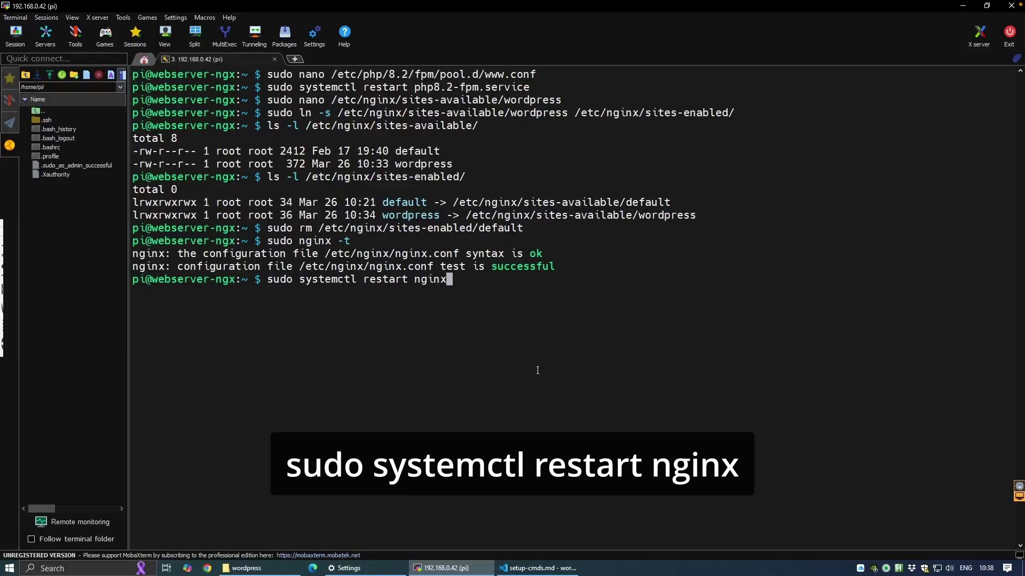
key("Return")
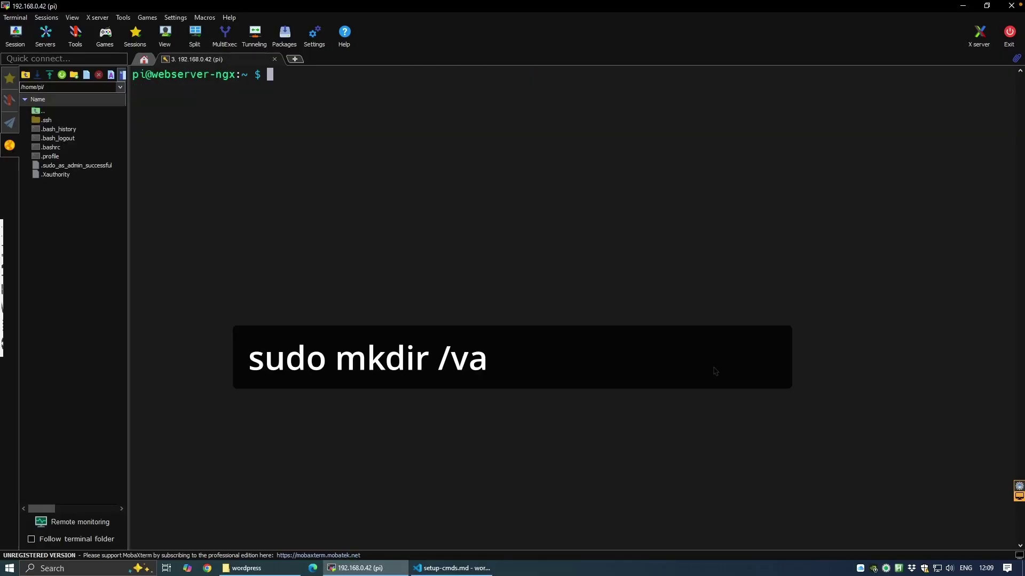
Create /var/www/wordpress, move into it, and download latest.tar.gz from wordpress.org
type("sudo mkdir /var/www/wordpress")
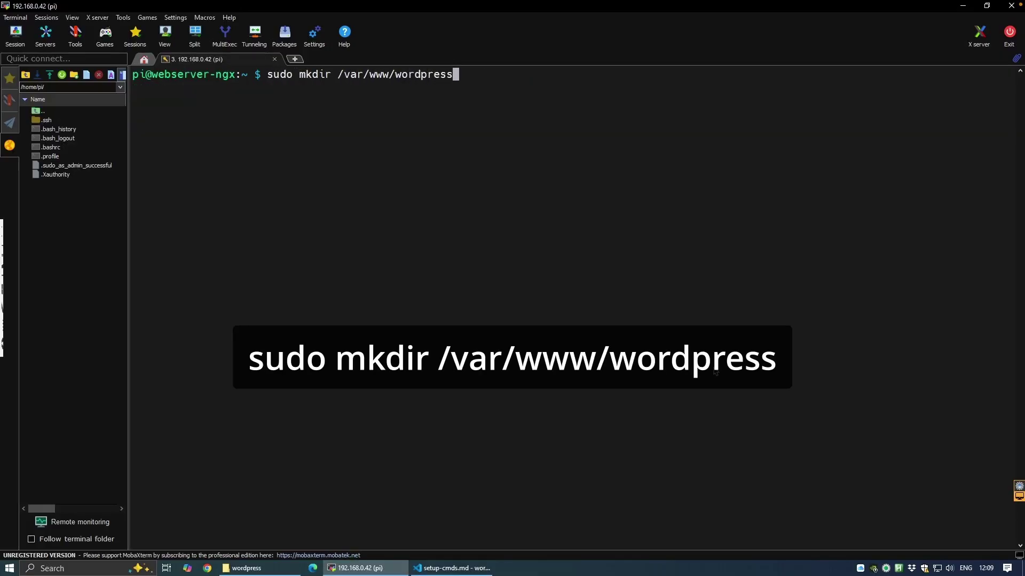
key("Return")
type("cd /var/www/wo")
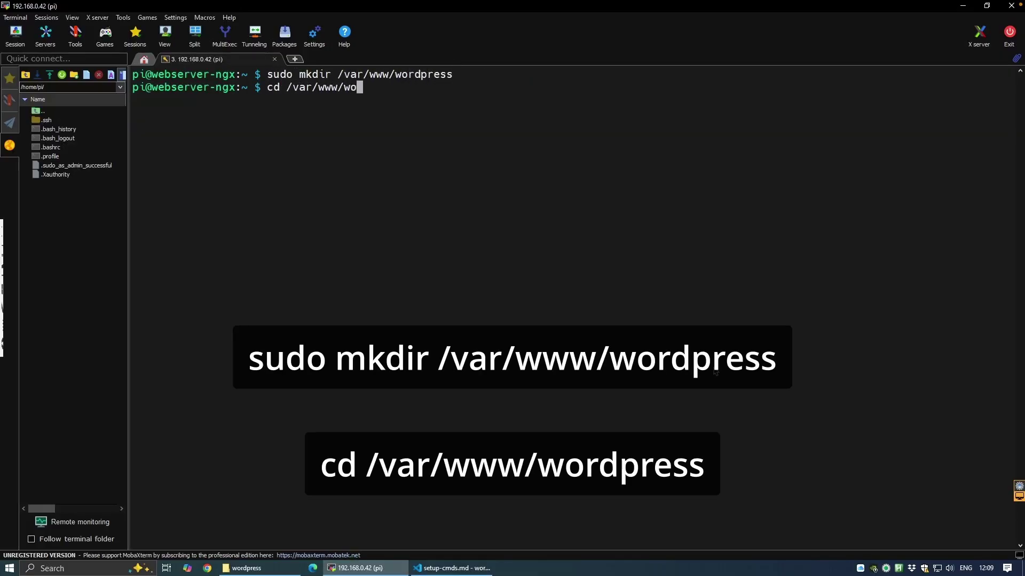
key("Tab")
key("Return")
type("sudo wget")
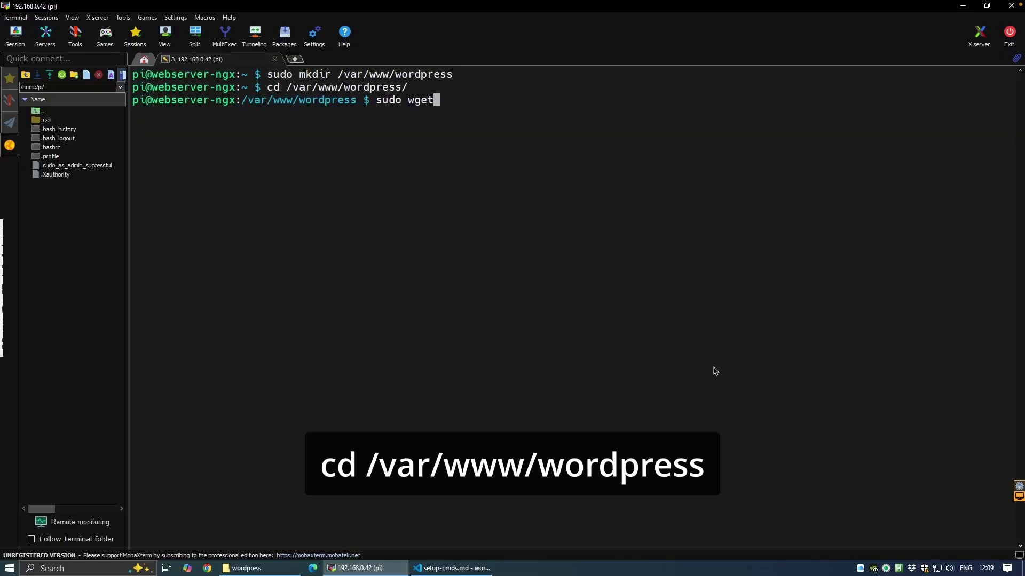
type(" https://wordpress.org/latest.tar.gz")
key("Return")
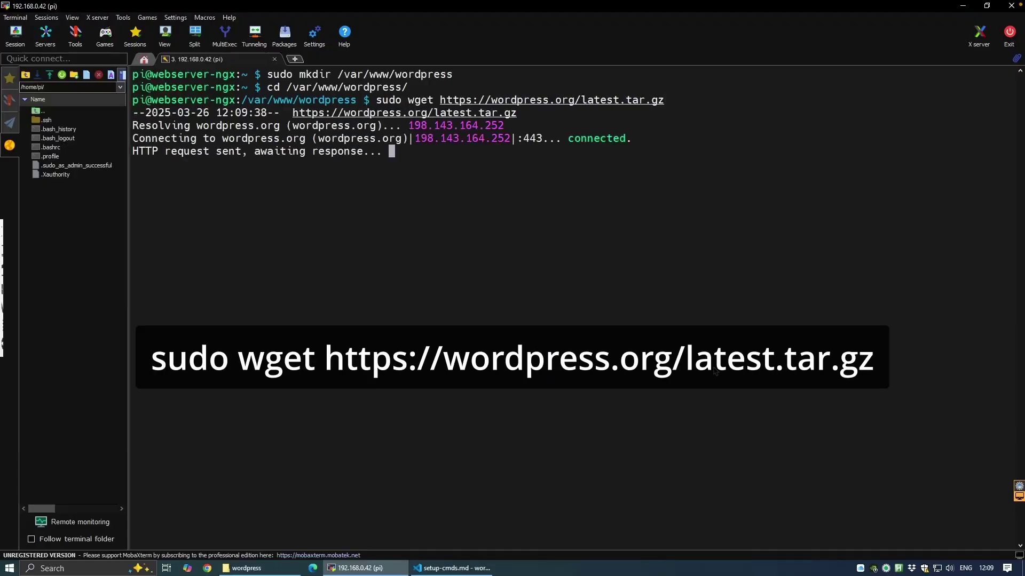
Extract the archive, move the wordpress files into the web folder, and delete latest.tar.gz
type("sudo tar -xzvf la")
key("Tab")
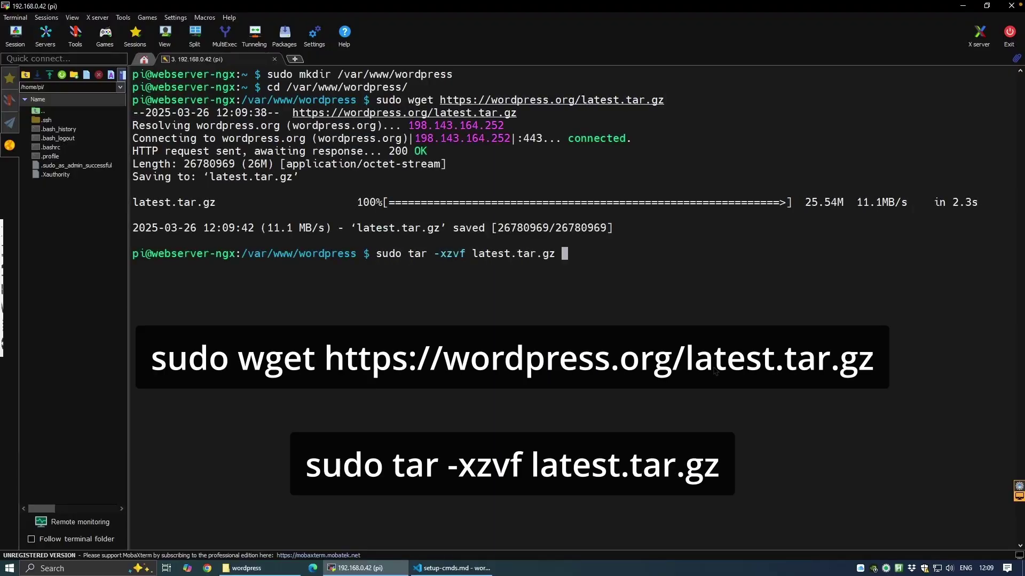
key("Return")
type("sudo mv wordpre")
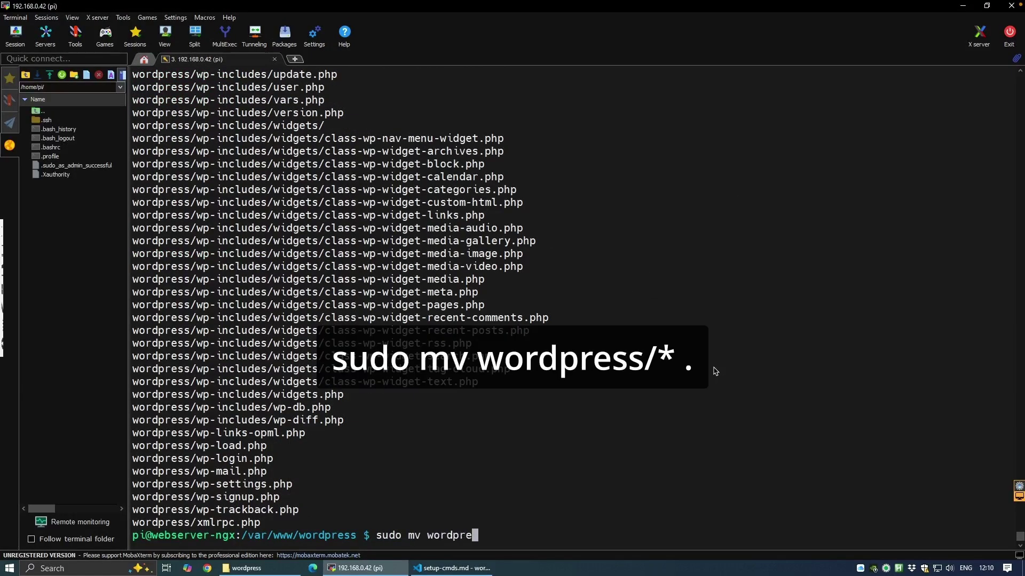
type("ss/* .")
key("Return")
type("sudo rm la")
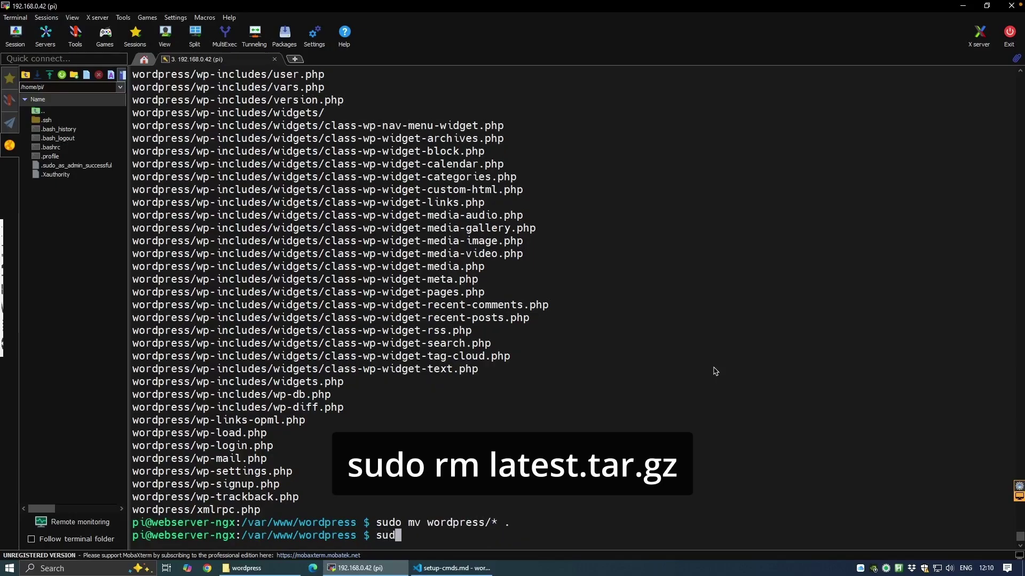
key("Tab")
key("Return")
Give www-data:www-data ownership of /var/www/wordpress/ and set permissions recursively to 755
type("sudo")
key("ctrl+l")
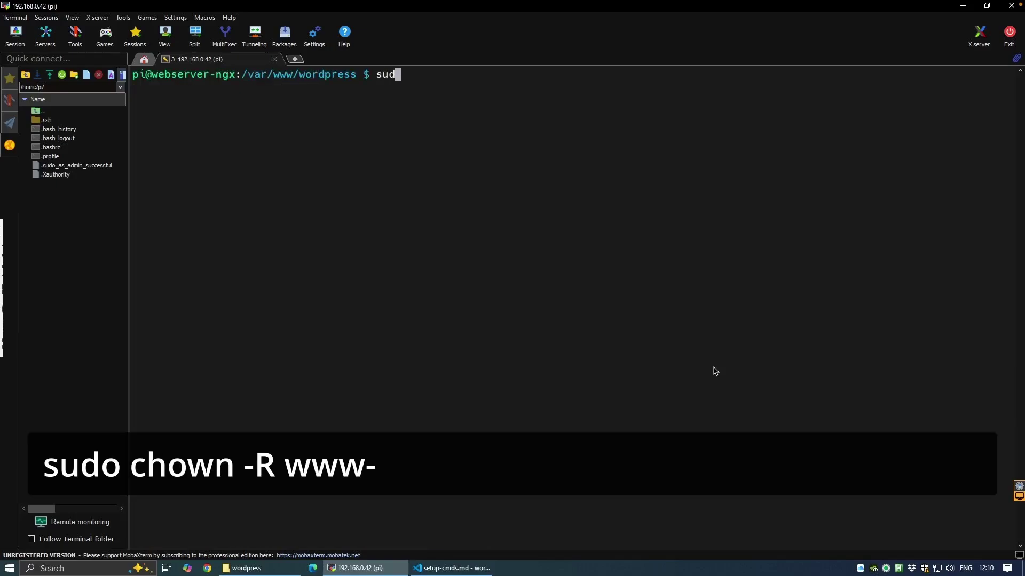
type("chown -R www-data:www-data /var/www/wordpress/")
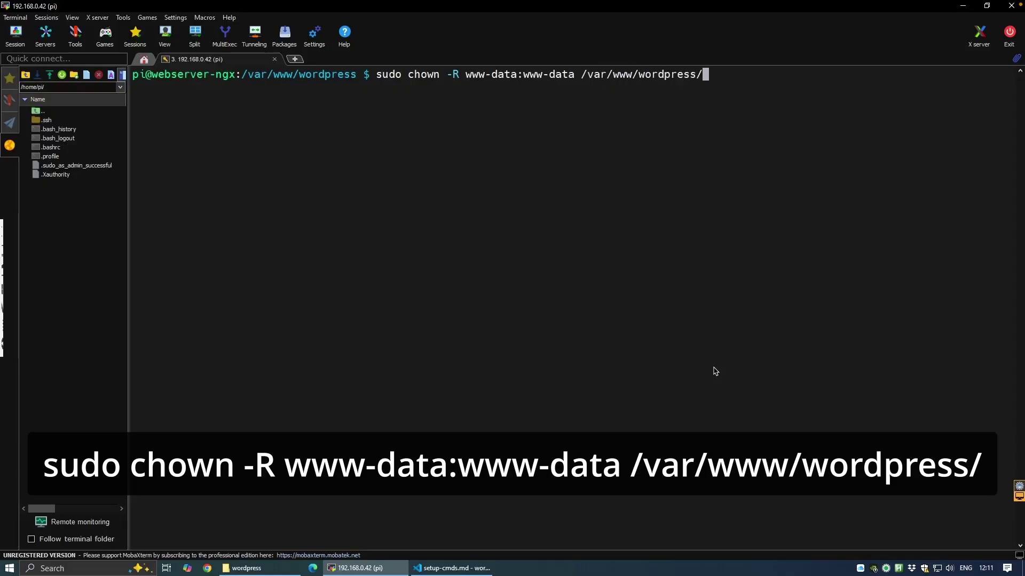
key("Return")
type("sudo chmod -R 755 /var/www/wordpress/")
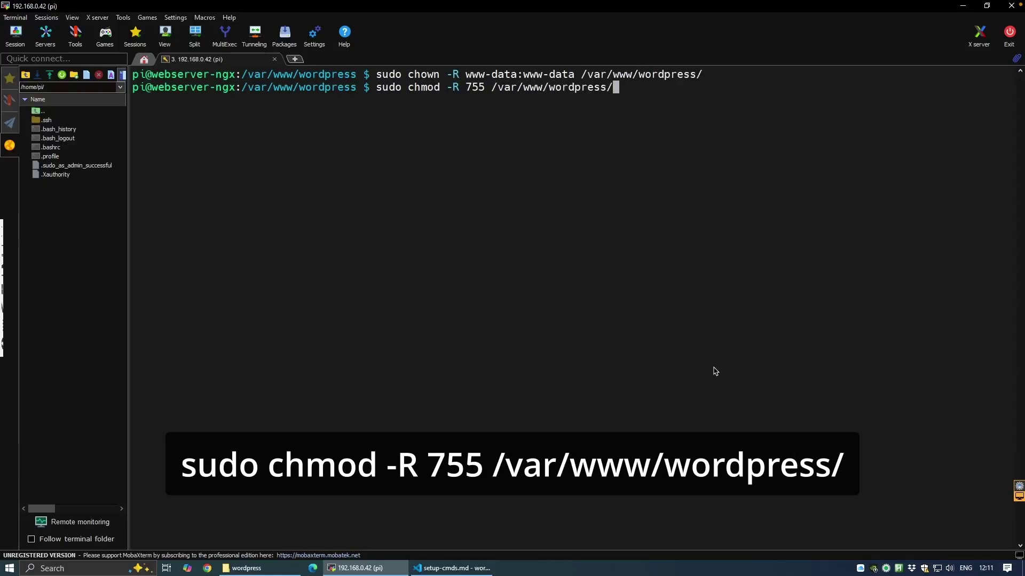
key("Return")
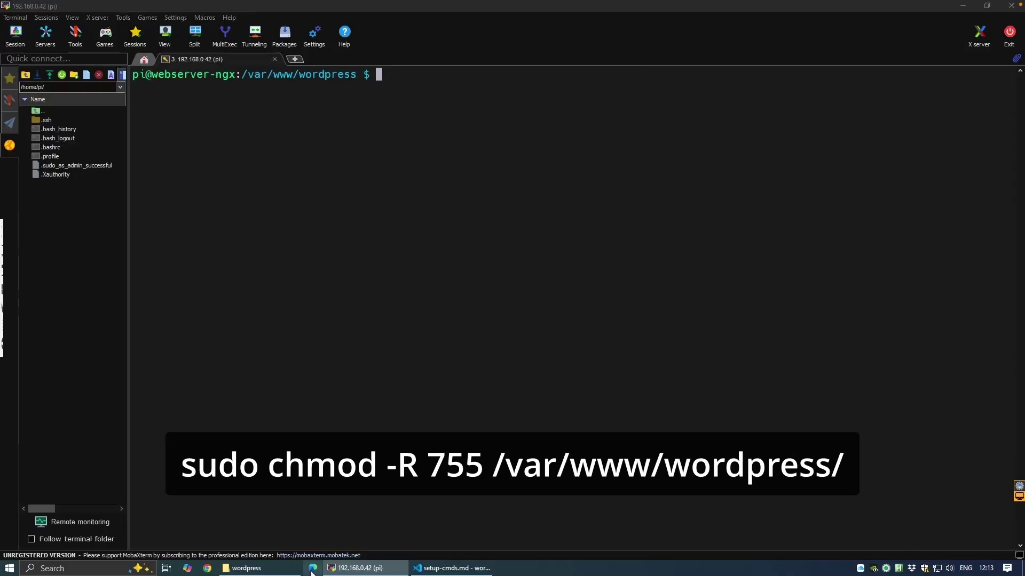
Load 192.168.0.42 in a new Edge window to reach the WordPress language page
left_click(312, 568)
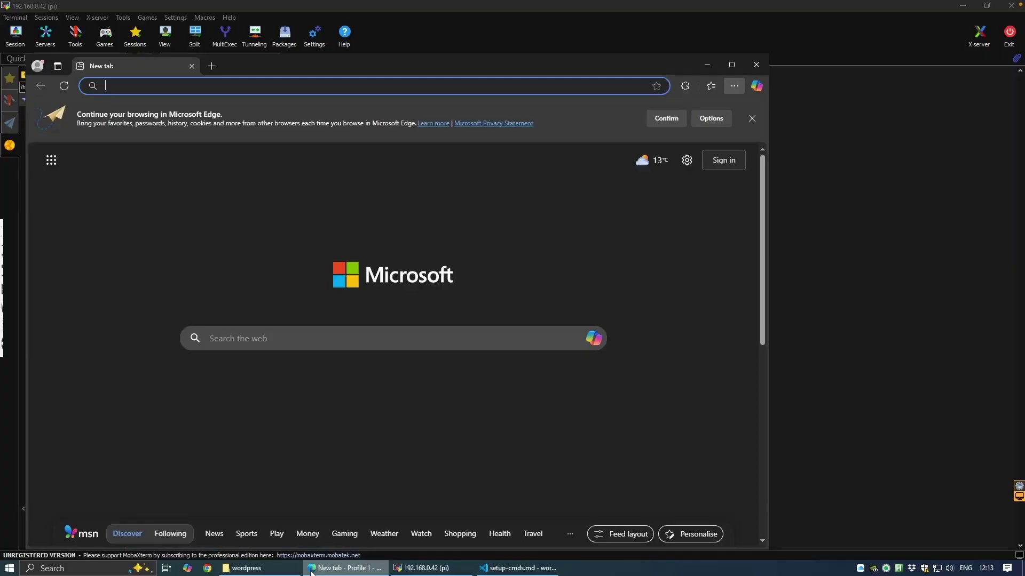
type("192.168.")
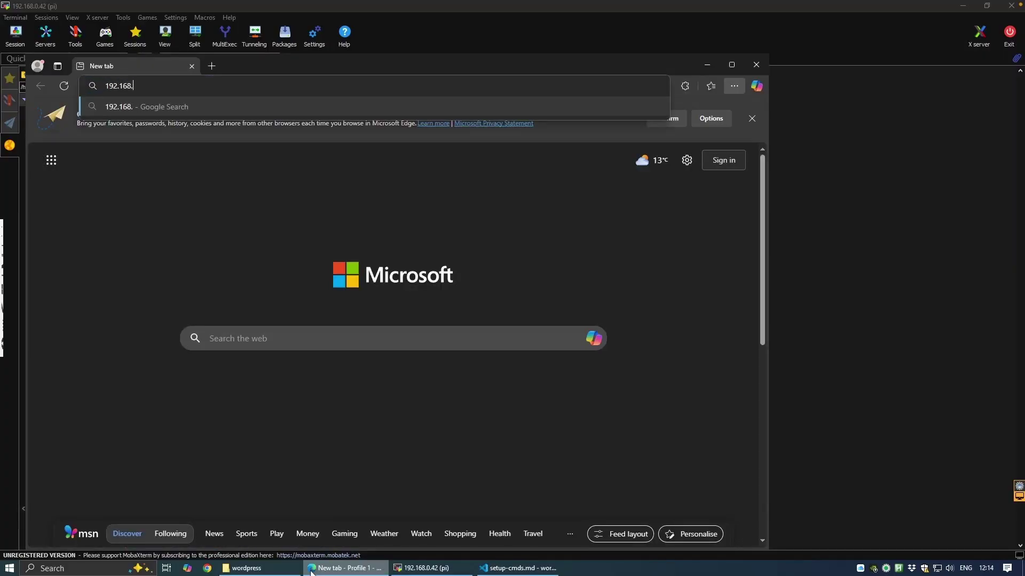
type("0.42")
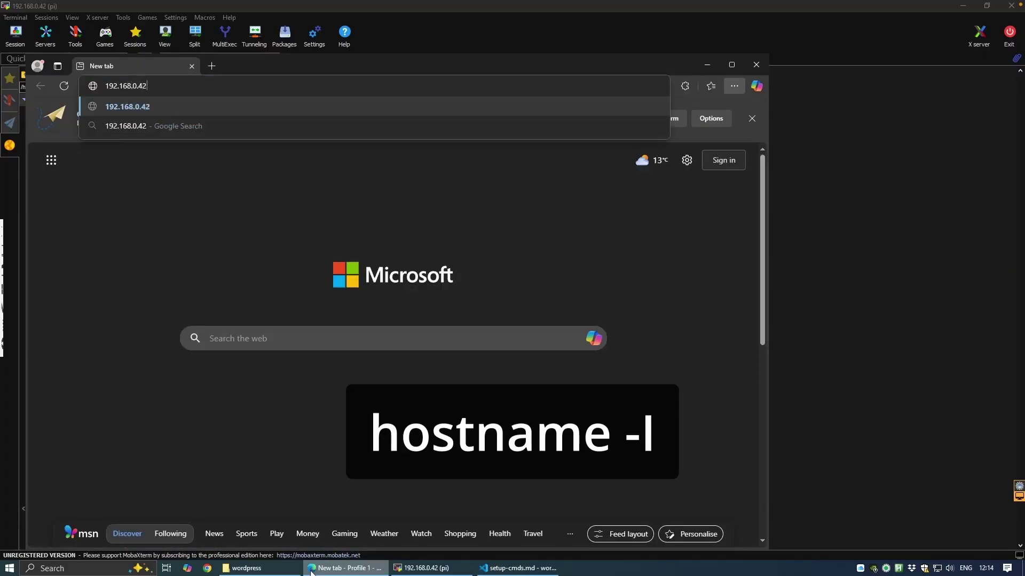
key("Return")
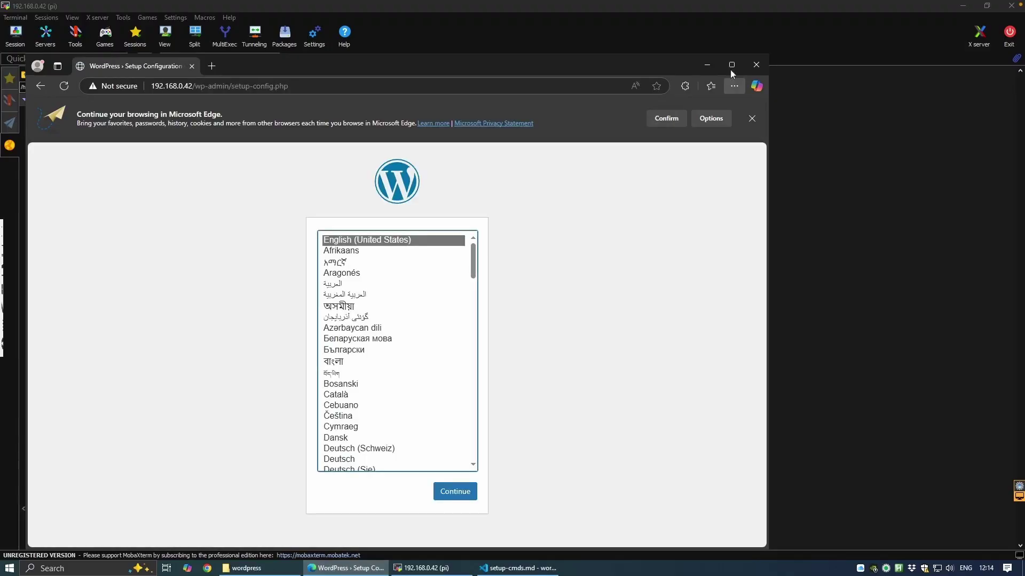
Maximise the browser and choose English (UK) as the WordPress language
left_click(732, 65)
scroll(589, 163, "down", 3)
scroll(590, 162, "down", 3)
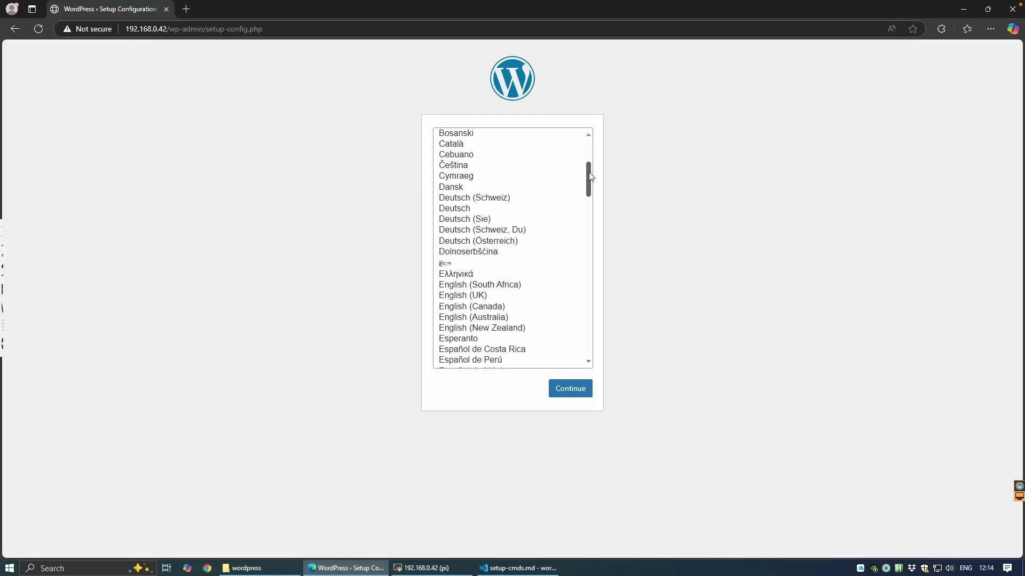
left_click(472, 291)
left_click(562, 390)
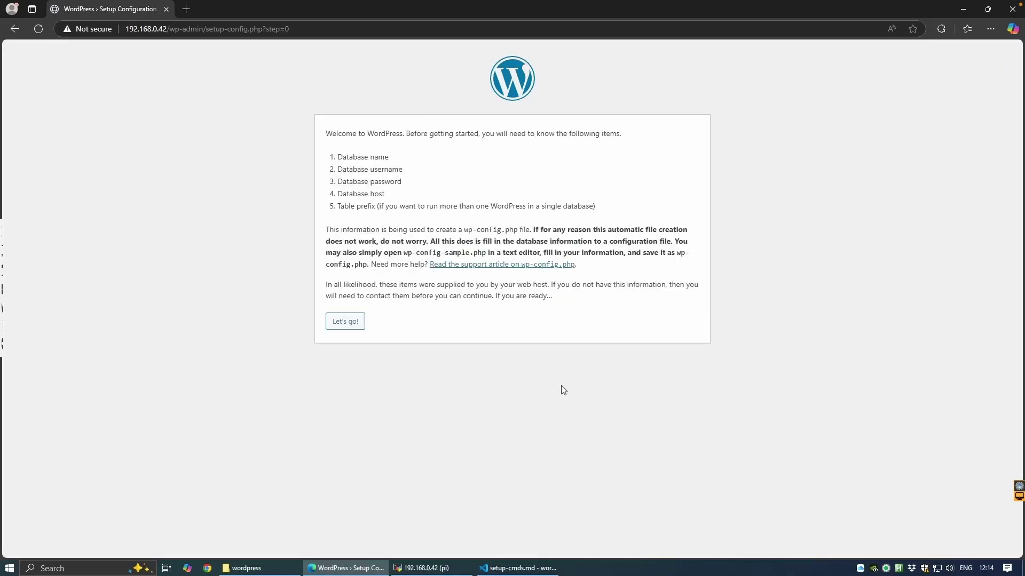
Submit database name wordpress, username wpuser and the pasted database password
left_click(345, 322)
type("wordpress")
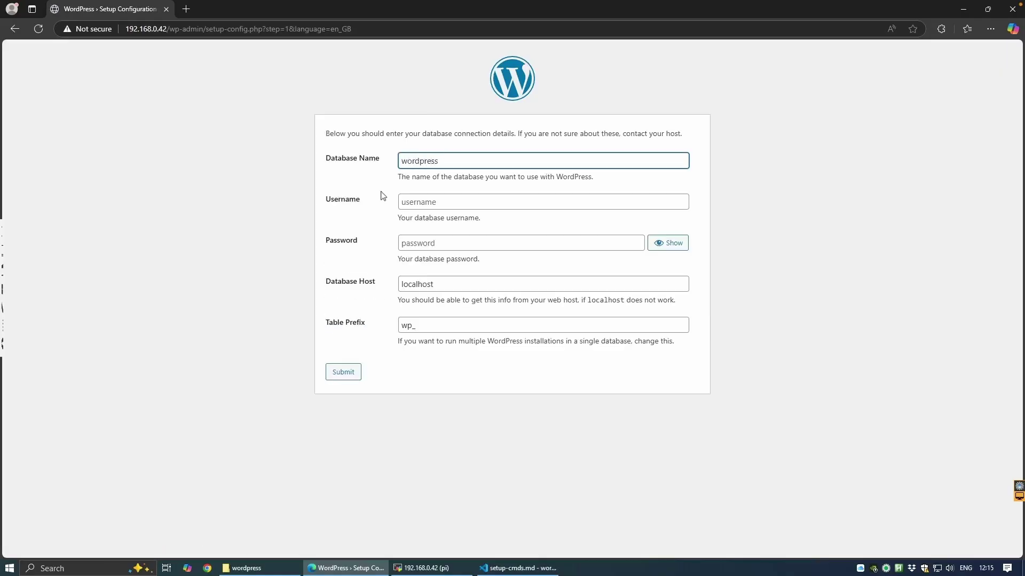
left_click(427, 204)
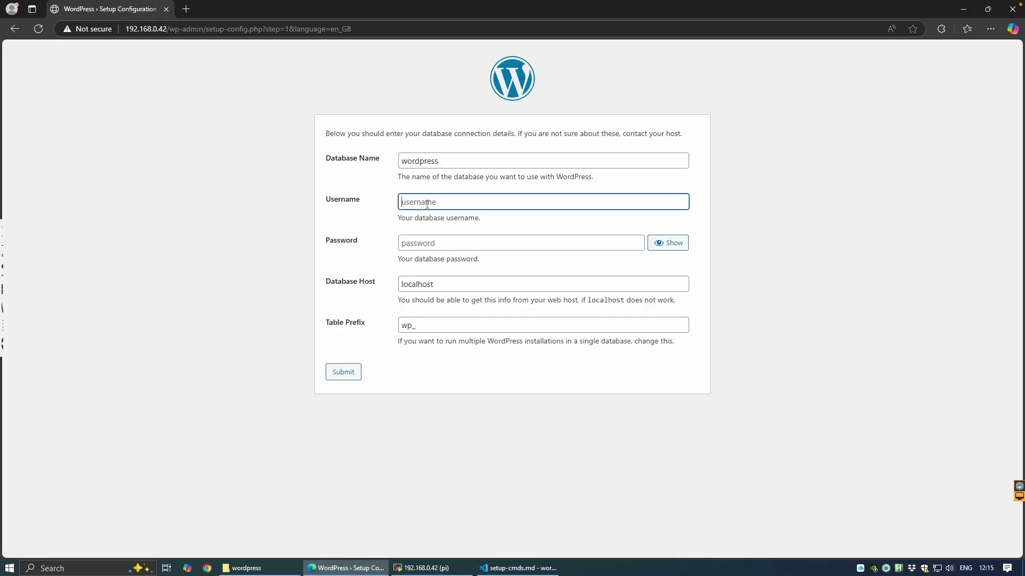
type("wpuser")
left_click(421, 246)
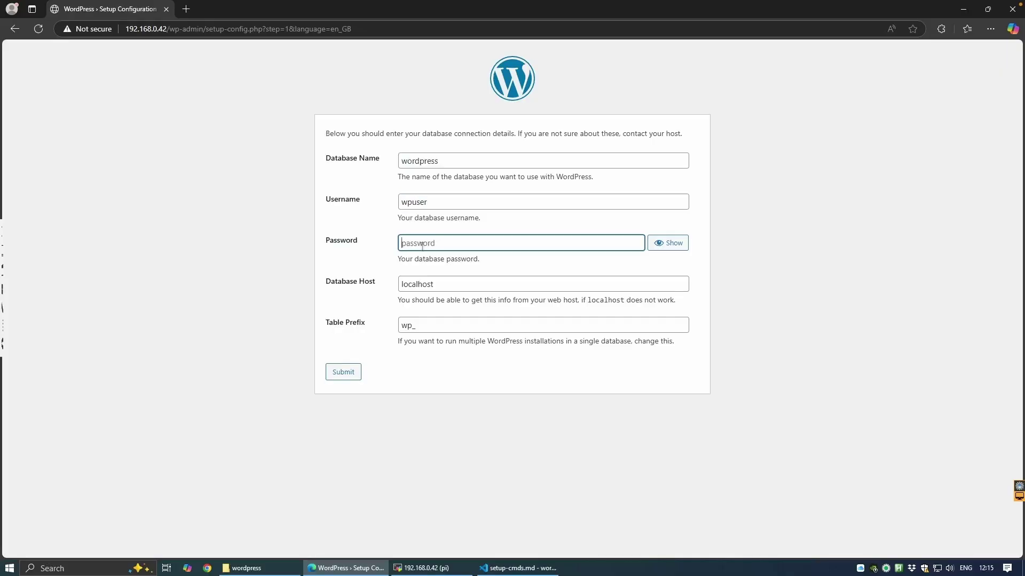
key("ctrl+v")
left_click(341, 378)
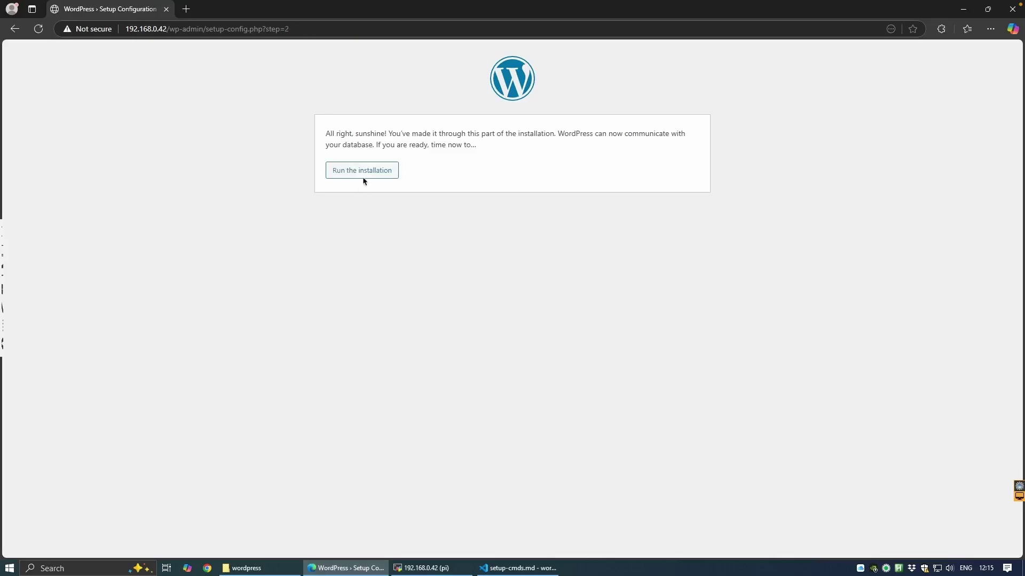
Start the installation and copy the generated strong admin password
left_click(367, 170)
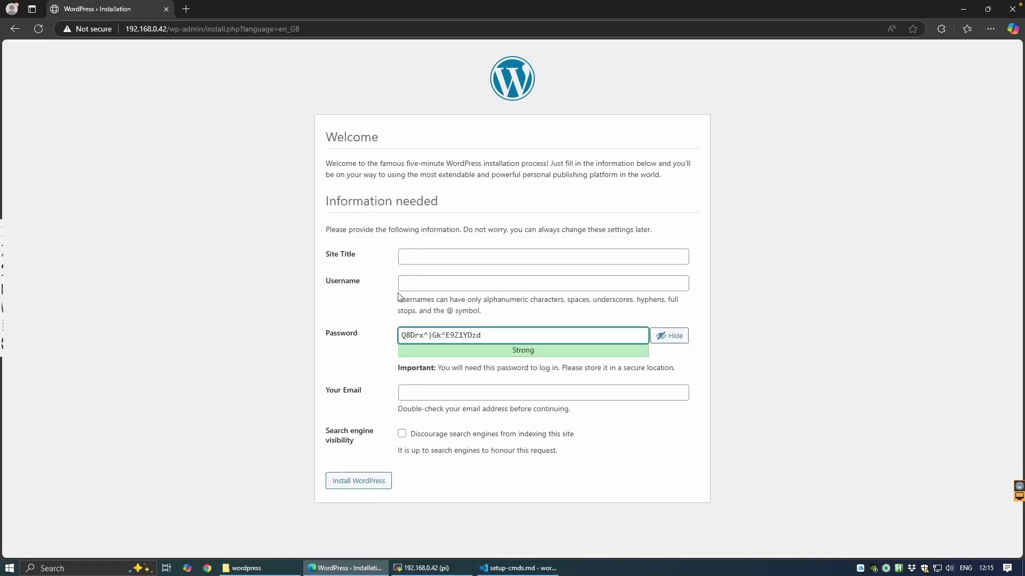
key("ctrl+a")
right_click(491, 335)
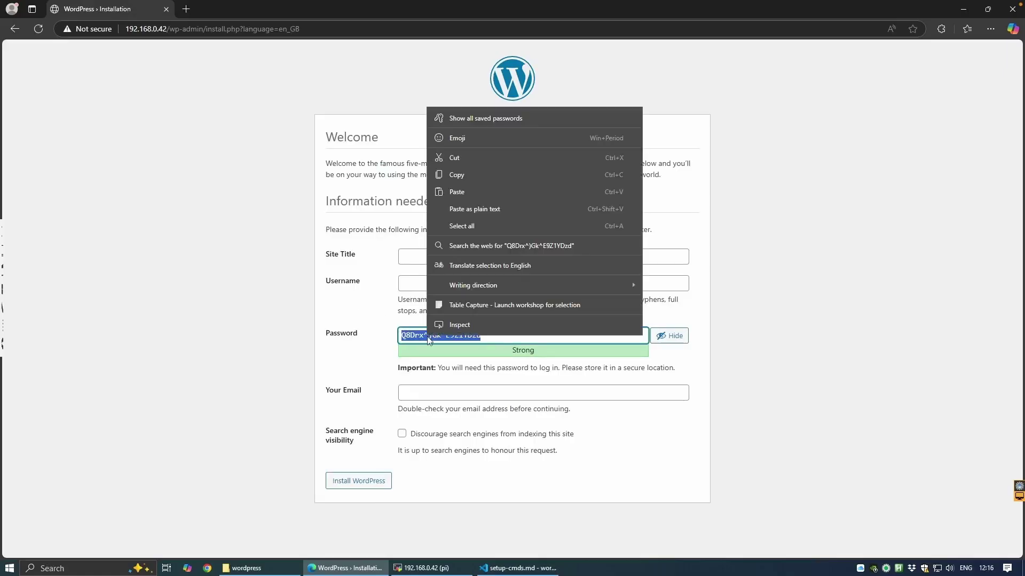
left_click(443, 175)
left_click(297, 274)
Install WordPress with site title websonic, username ws-admin and the admin e-mail address
left_click(436, 262)
type("websonic")
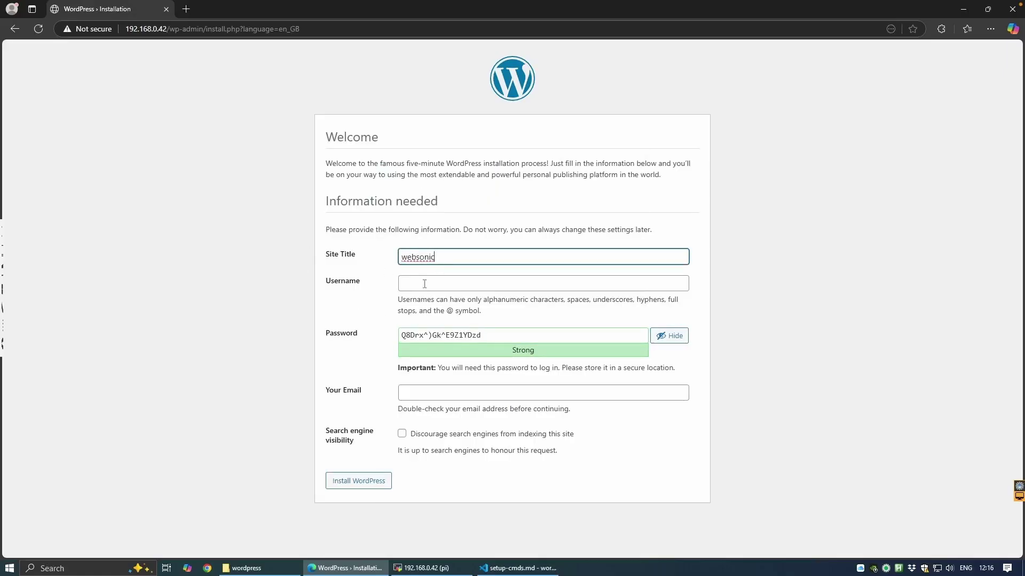
left_click(425, 284)
type("ws-admin")
left_click(431, 394)
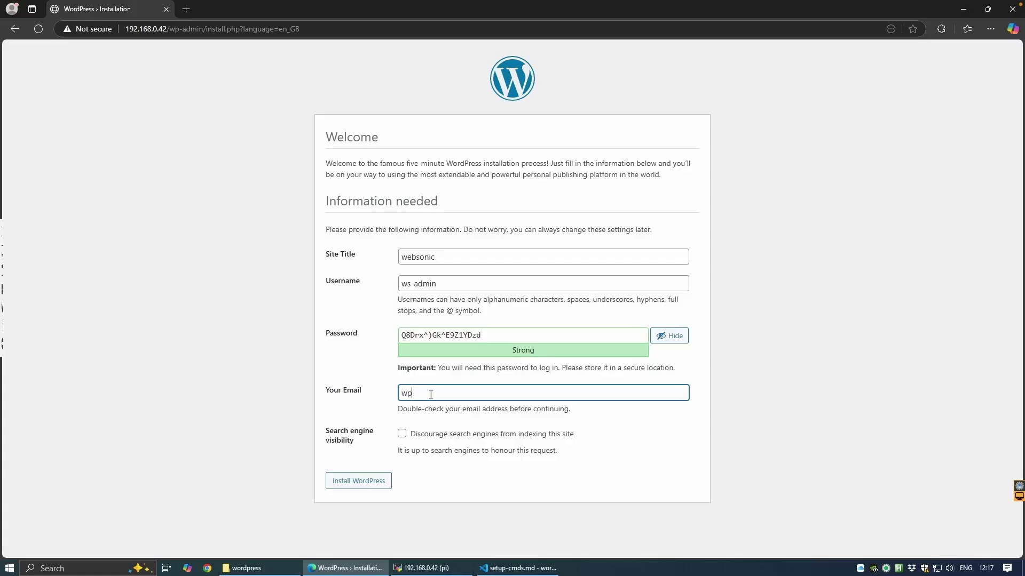
left_click(373, 483)
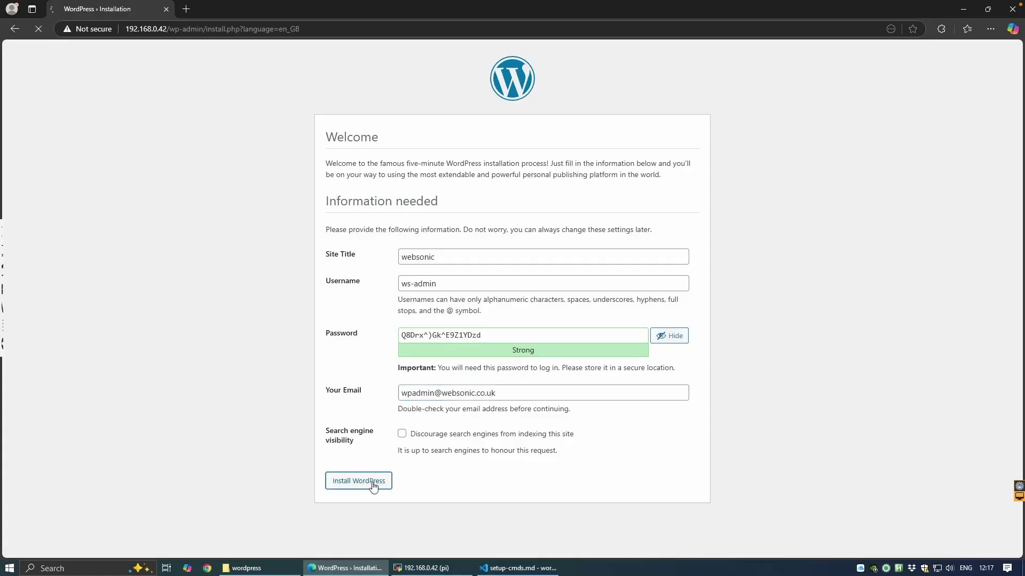
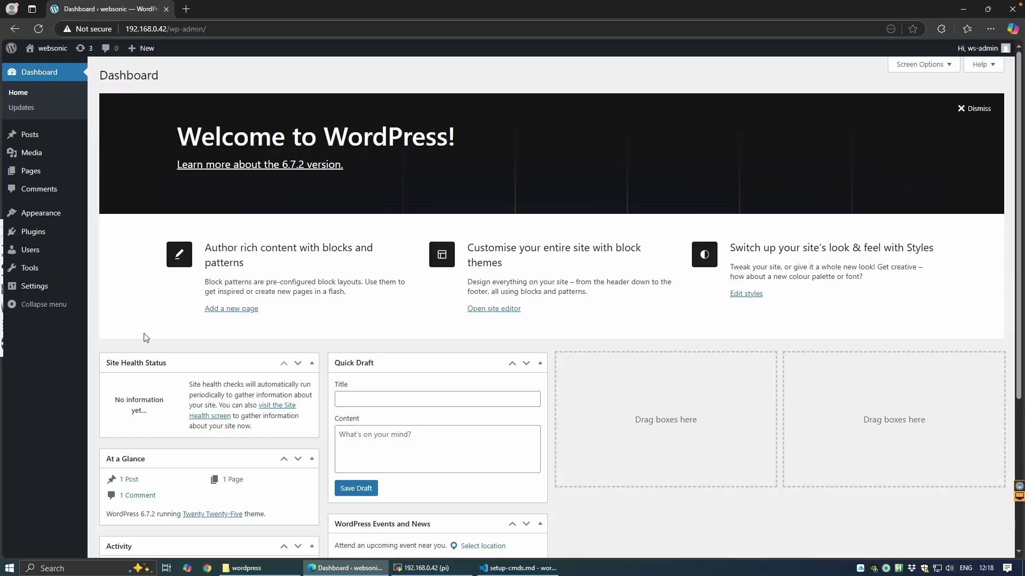
Enter duckdns.org in the browser's address bar
type("duckdns")
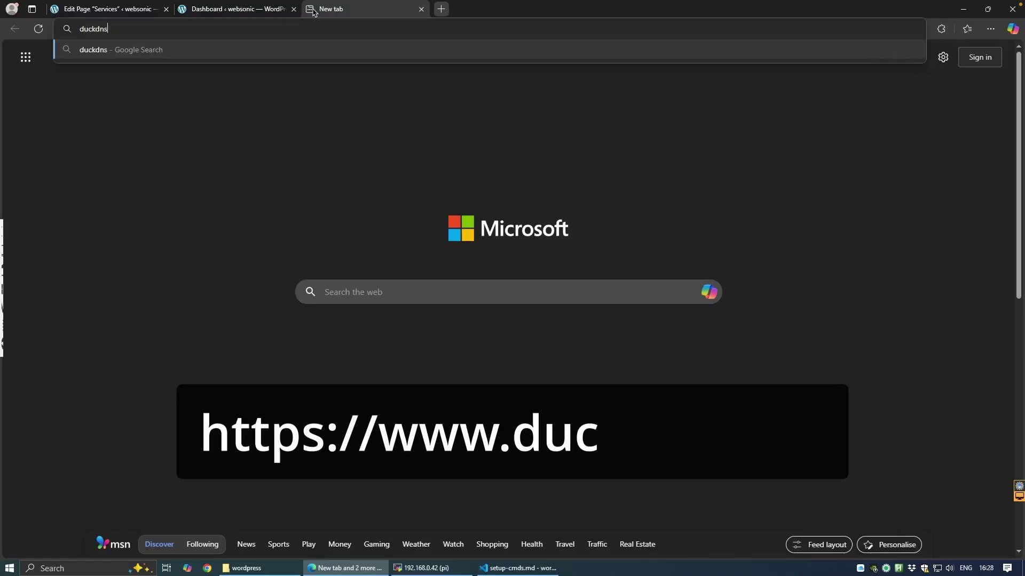
type(".org")
Load Duck DNS, sign in, and add the websonic-wp subdomain
key("Return")
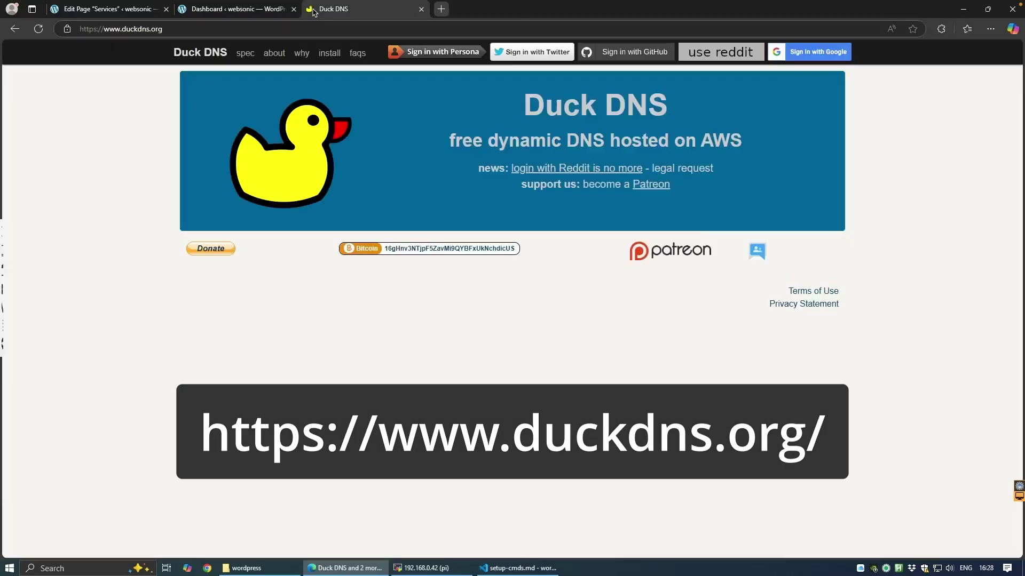
left_click(800, 52)
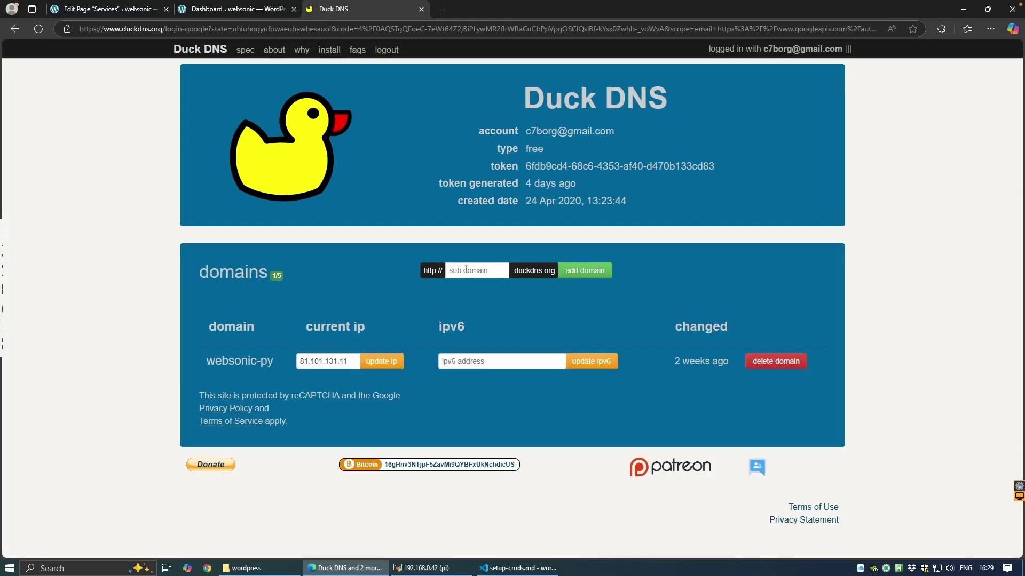
left_click(466, 270)
type("websonic-wp")
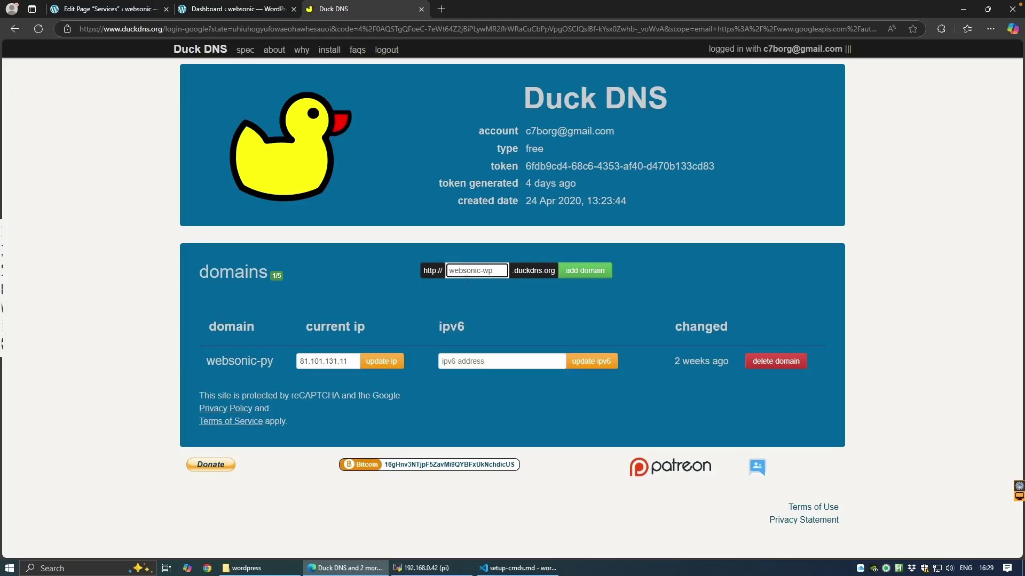
left_click(588, 274)
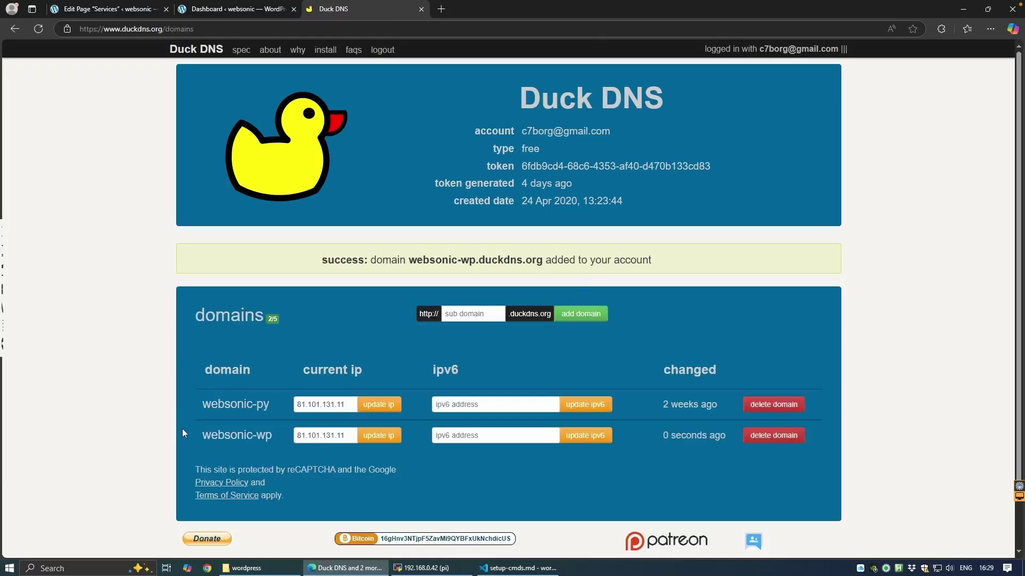
left_click(411, 568)
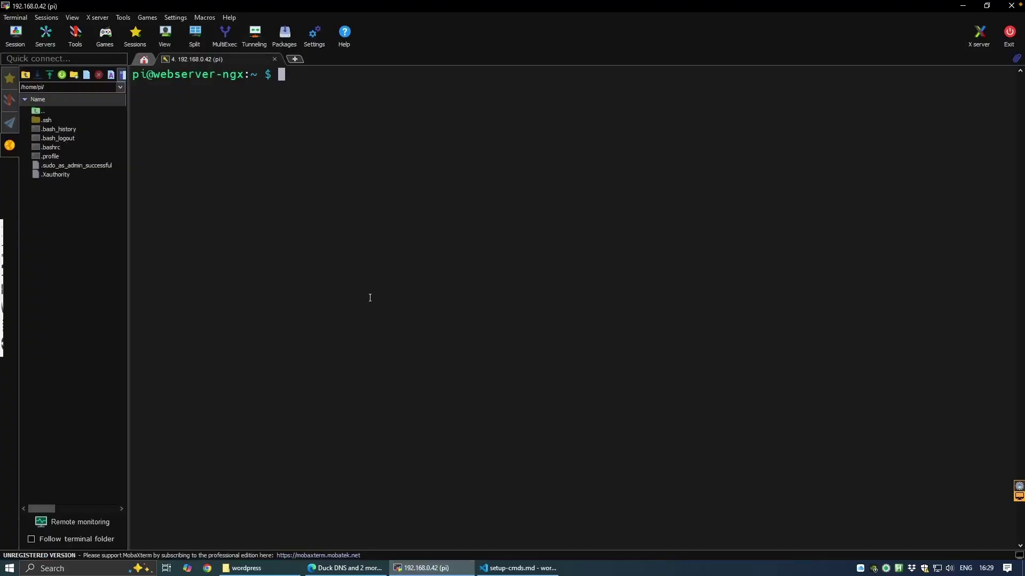
Try sudo apt install duckdns -y, run sudo apt update, then retry the install
type("sudo apt install duckdns -y")
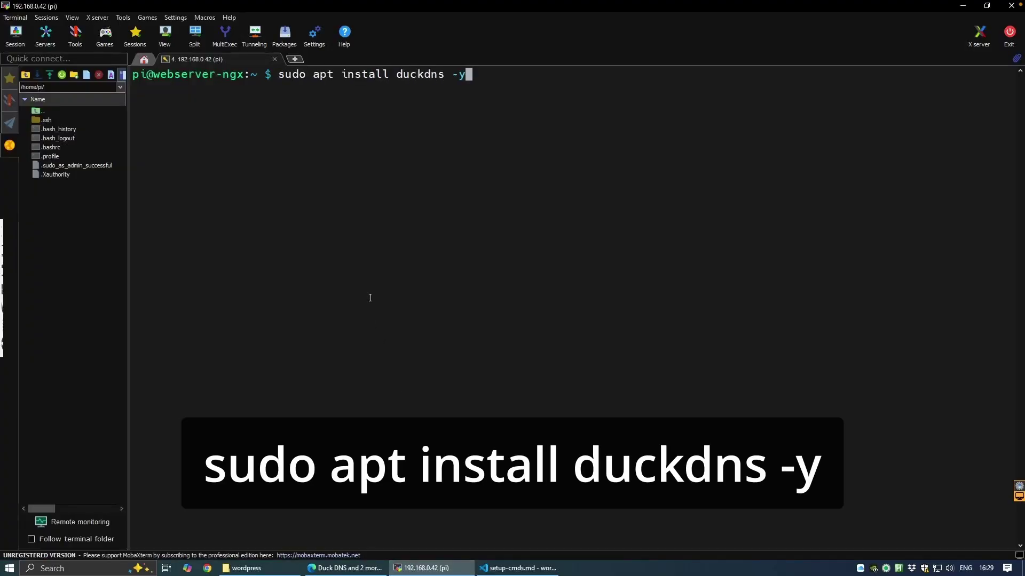
key("Return")
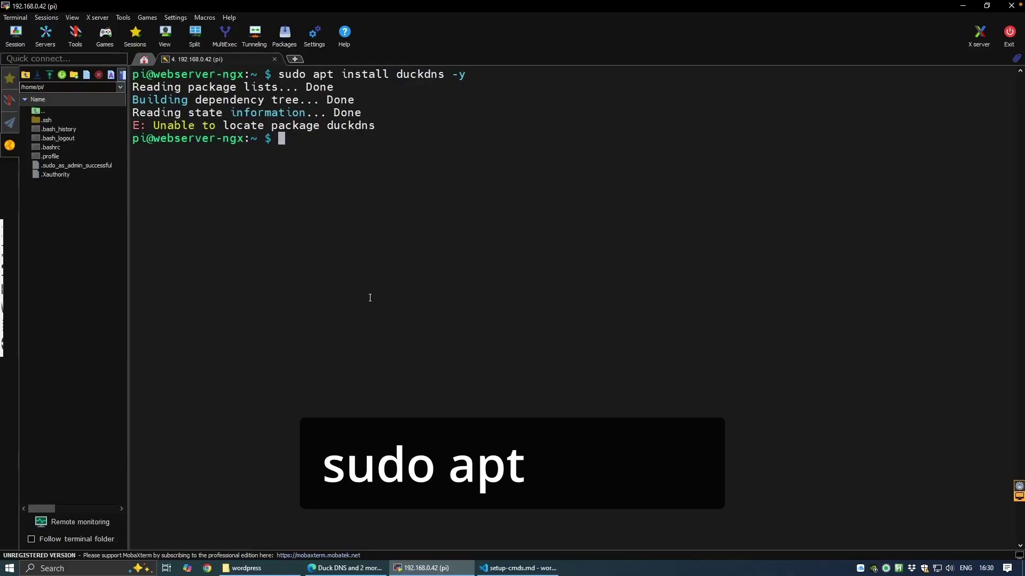
type("sudo apt update")
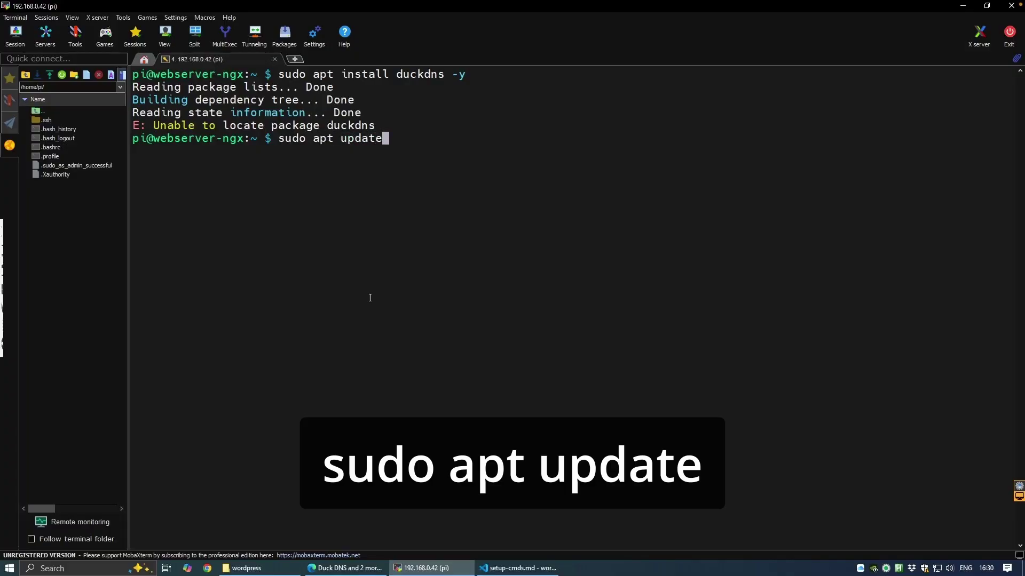
key("Return")
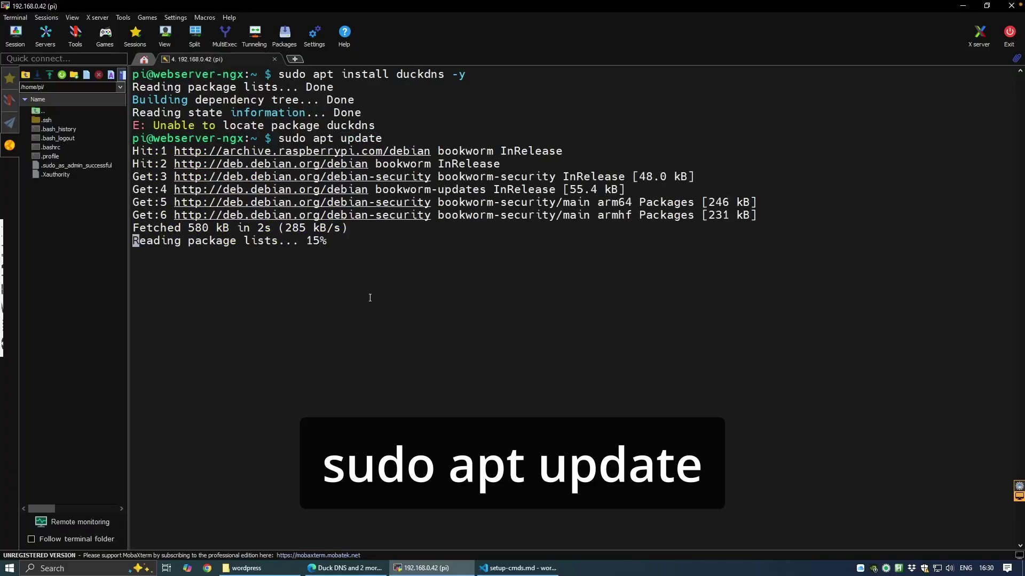
key("Up")
key("Up")
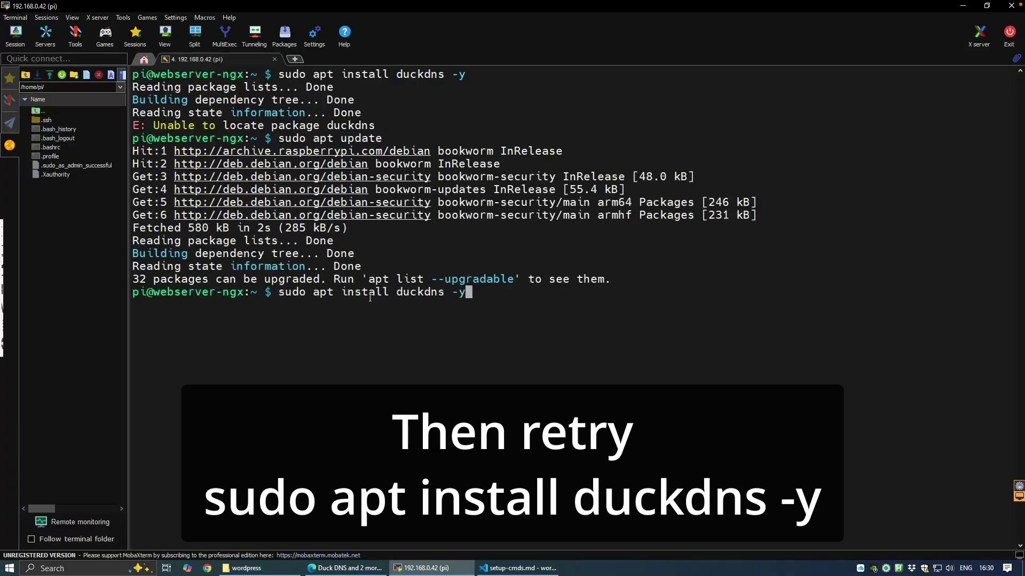
key("Return")
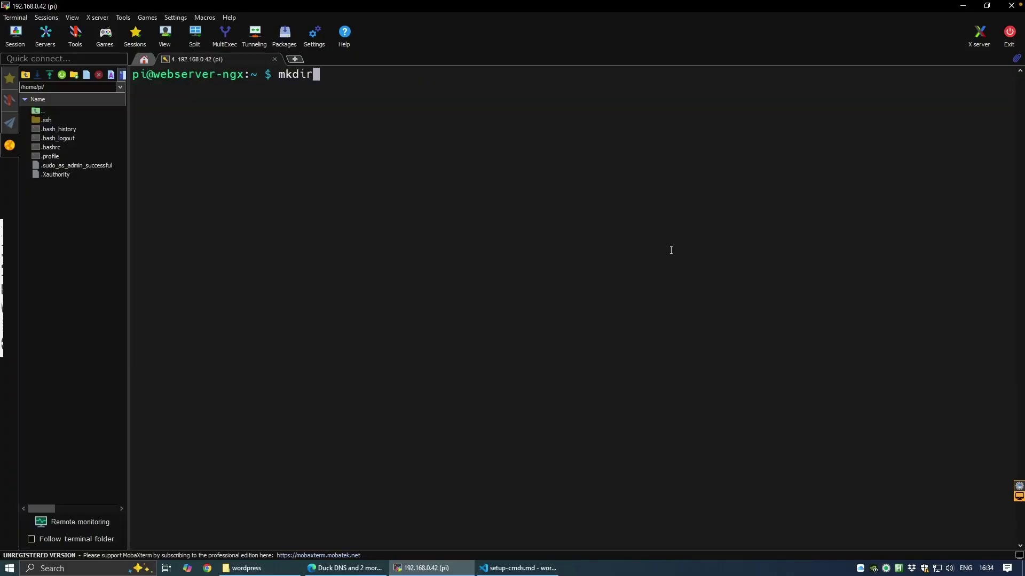
Create the ~/duckdns folder and start a new duckdns.sh file in nano
type("~/duckdns")
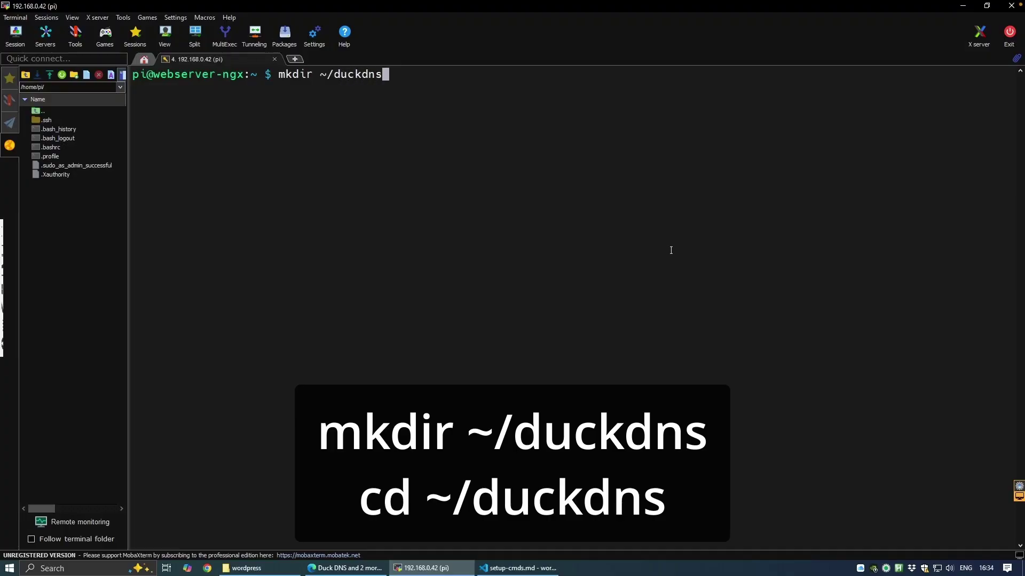
key("Return")
type("cd ")
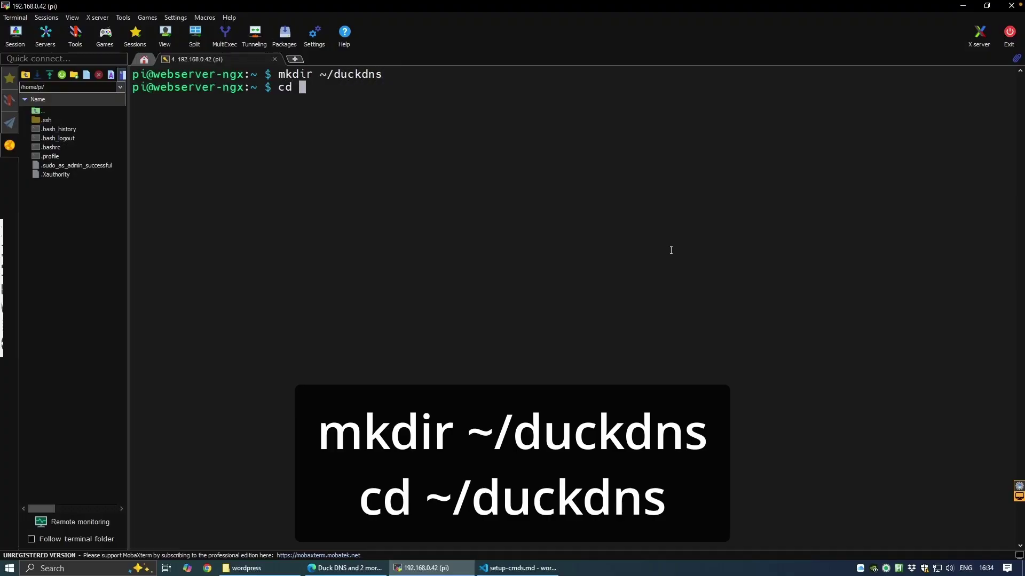
type("~/duck")
key("Tab")
key("Return")
type("nano")
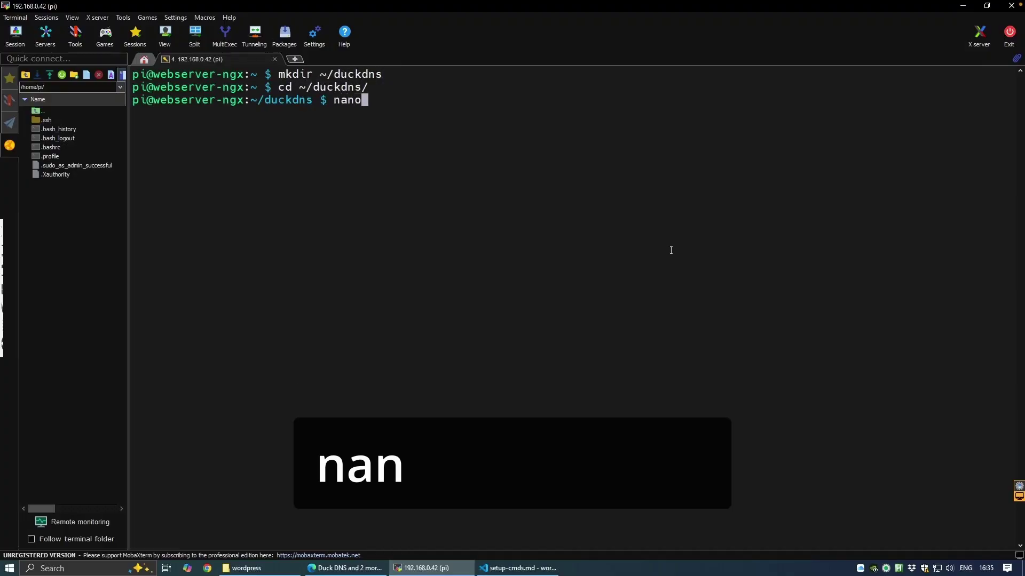
type(" duckdns.sh")
key("Return")
Paste the update script, filling in the websonic-wp domain and the account token
right_click(239, 242)
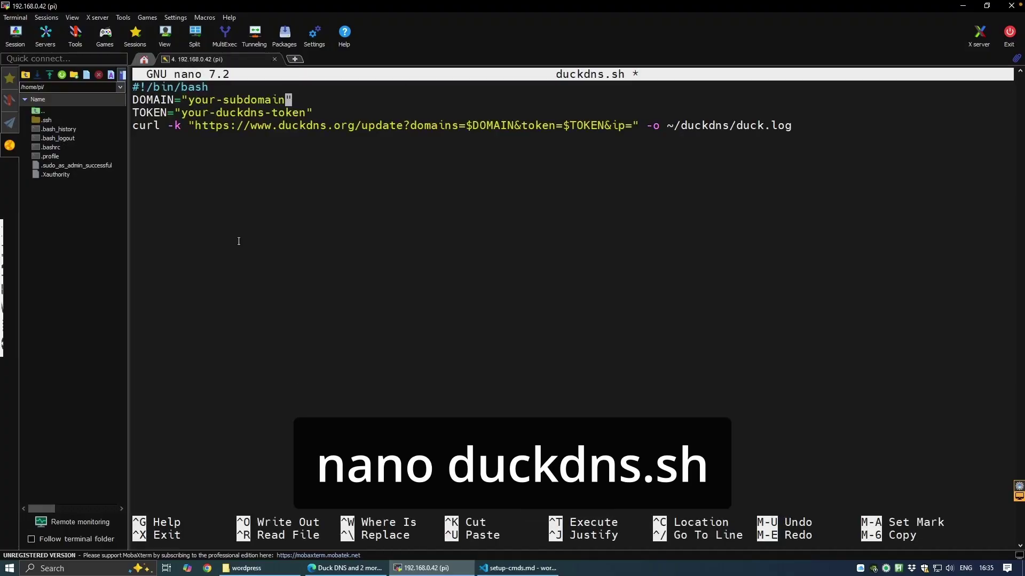
key("BackSpace")
key("BackSpace")
key("BackSpace")
key("BackSpace")
key("BackSpace")
key("BackSpace")
key("BackSpace")
key("BackSpace")
key("BackSpace")
key("BackSpace")
key("BackSpace")
key("BackSpace")
key("BackSpace")
key("BackSpace")
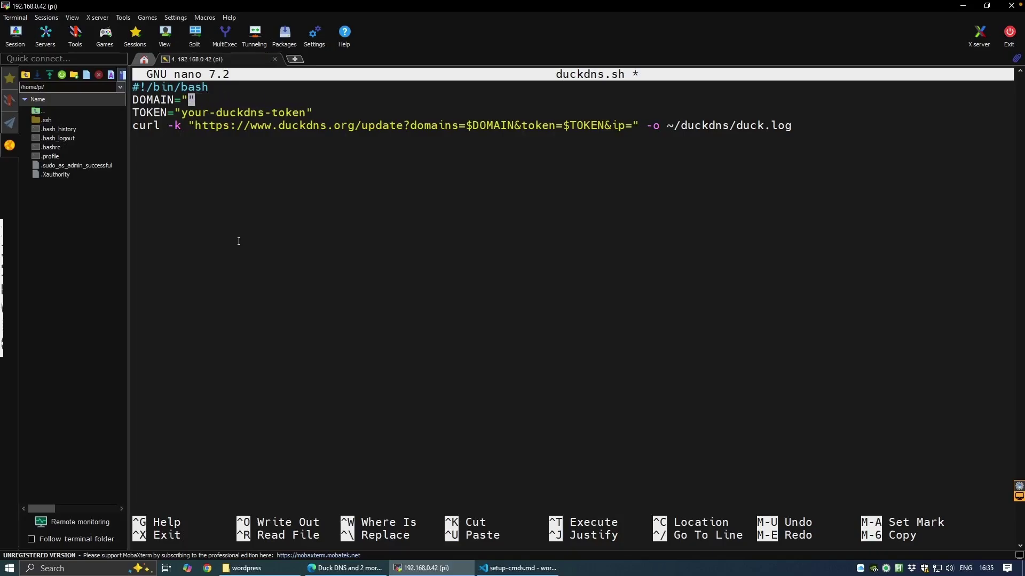
left_click(344, 568)
double_click(237, 435)
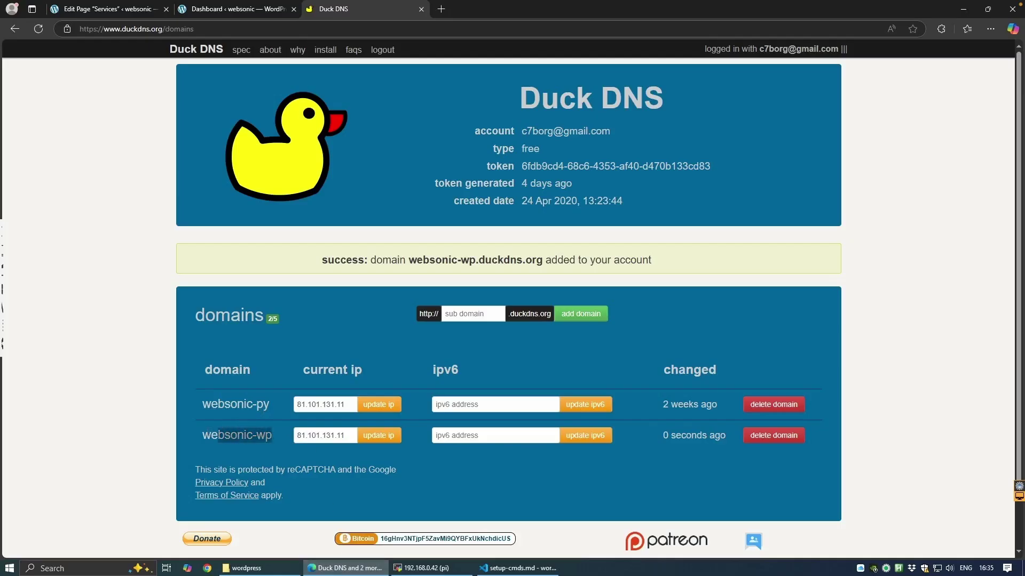
left_click_drag(710, 166, 521, 166)
right_click(528, 166)
left_click(555, 182)
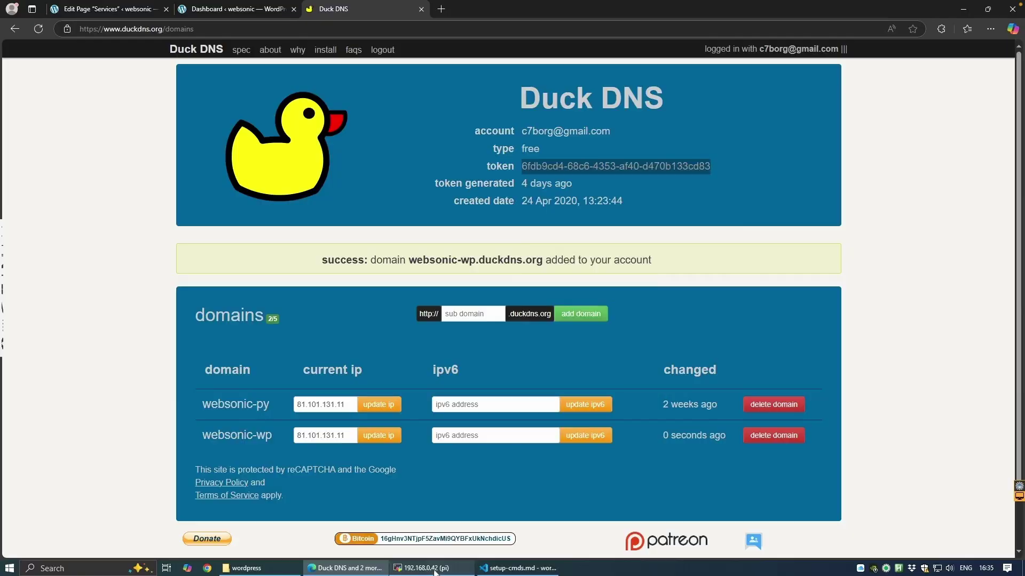
left_click(433, 568)
right_click(304, 110)
left_click(328, 158)
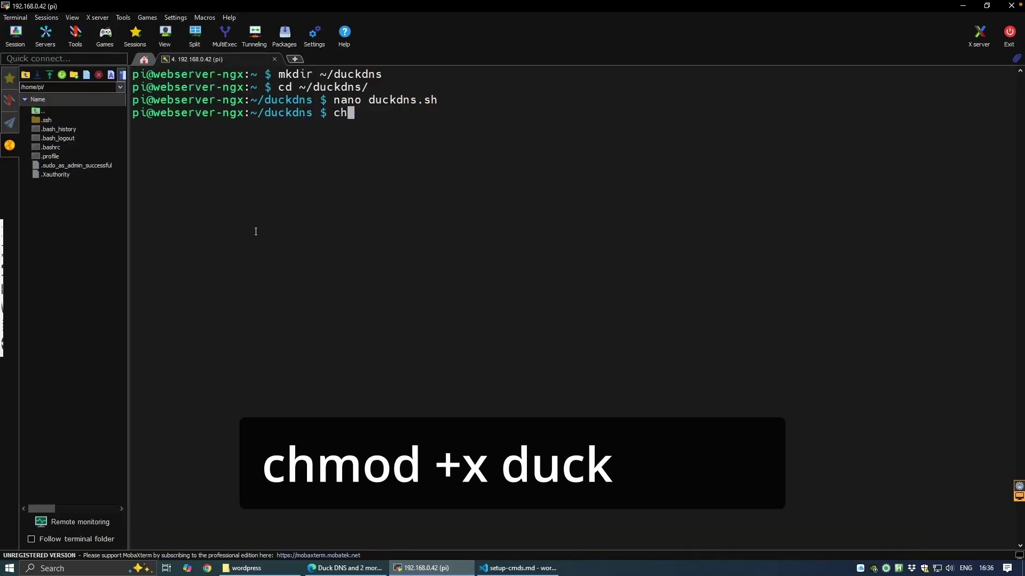
Make duckdns.sh executable, run it, and check duck.log
type("mod +x duckdns.sh")
key("Return")
type("./du")
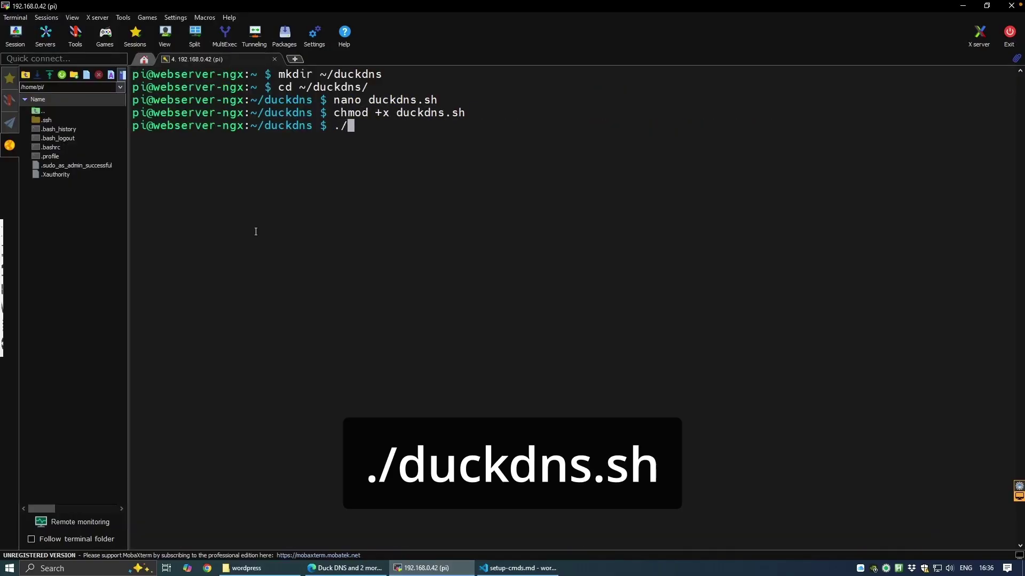
type("ckdns.sh")
key("Return")
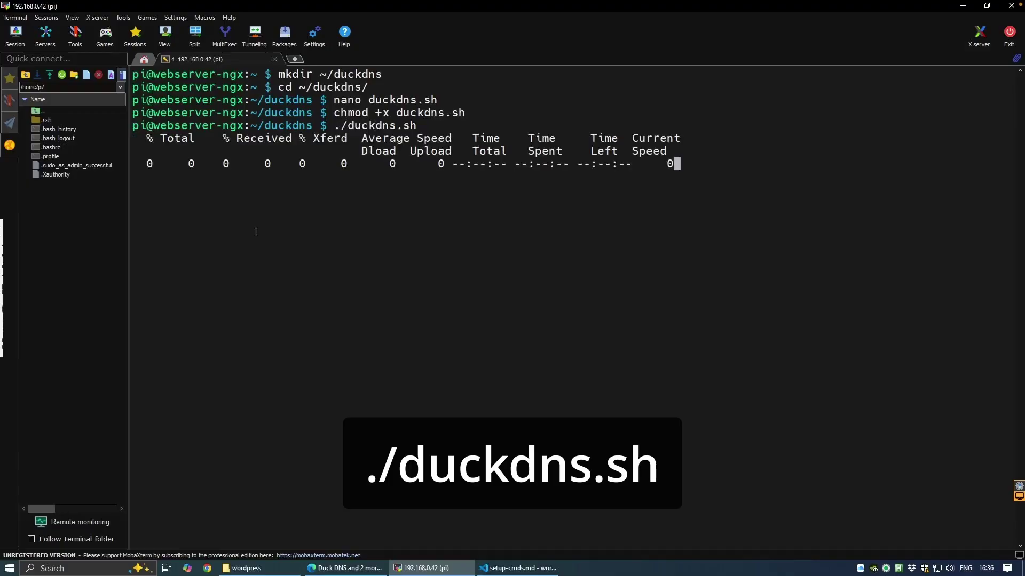
type("cat duck.log")
key("Return")
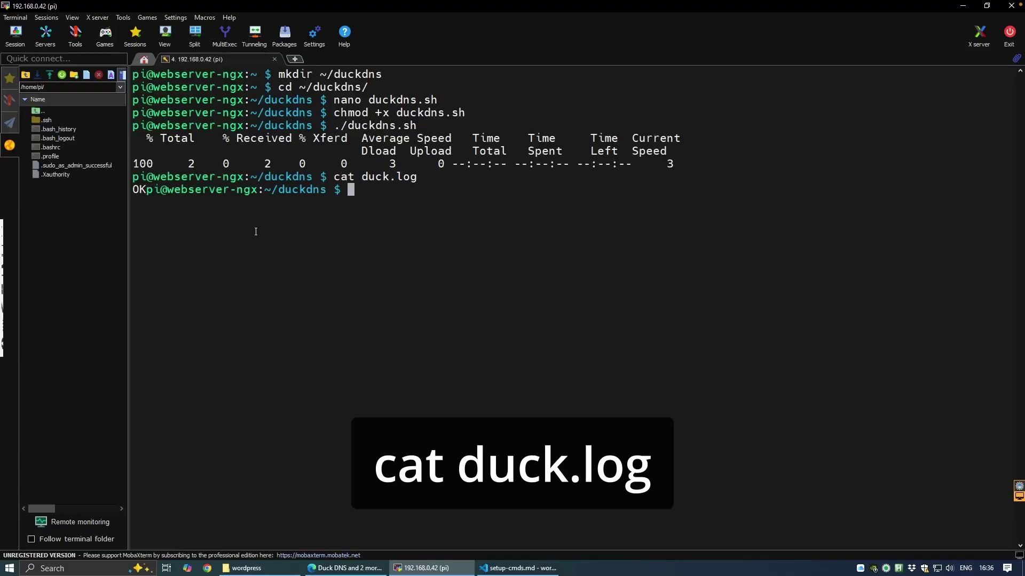
Add a crontab entry, edited in nano, that runs ~/duckdns/duckdns.sh every five minutes
type("cront")
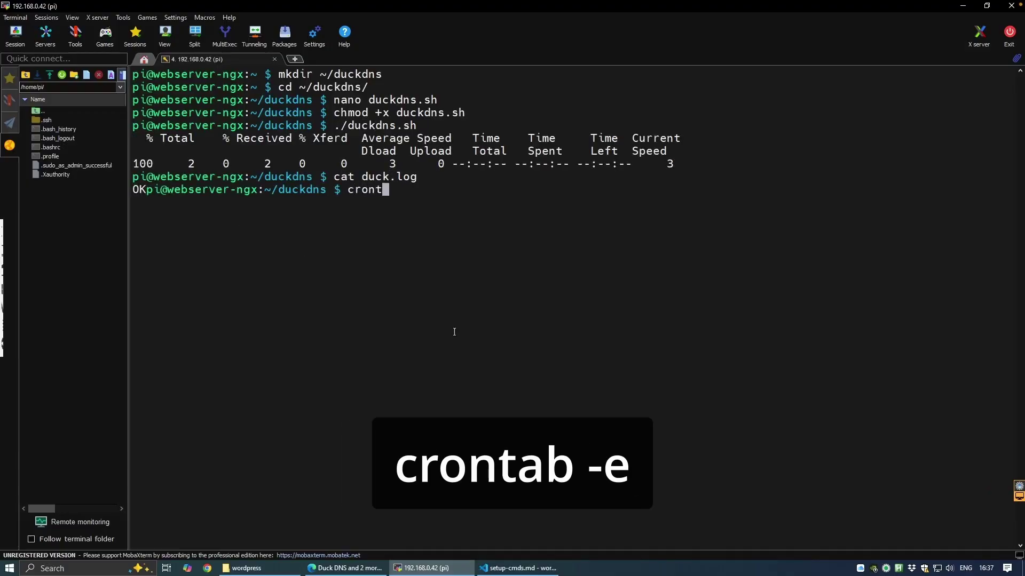
type("ab -e")
key("Return")
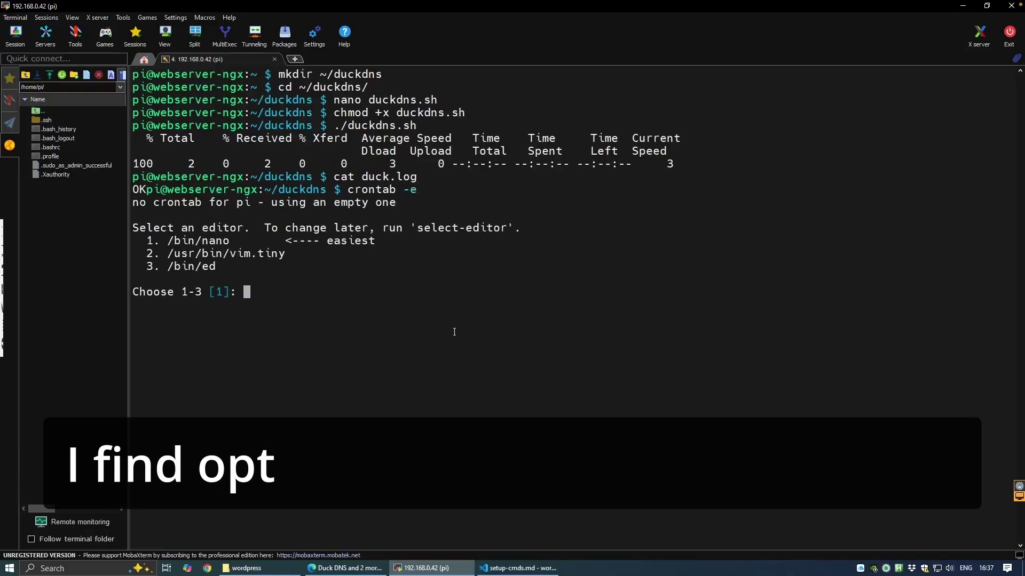
type("1")
key("Return")
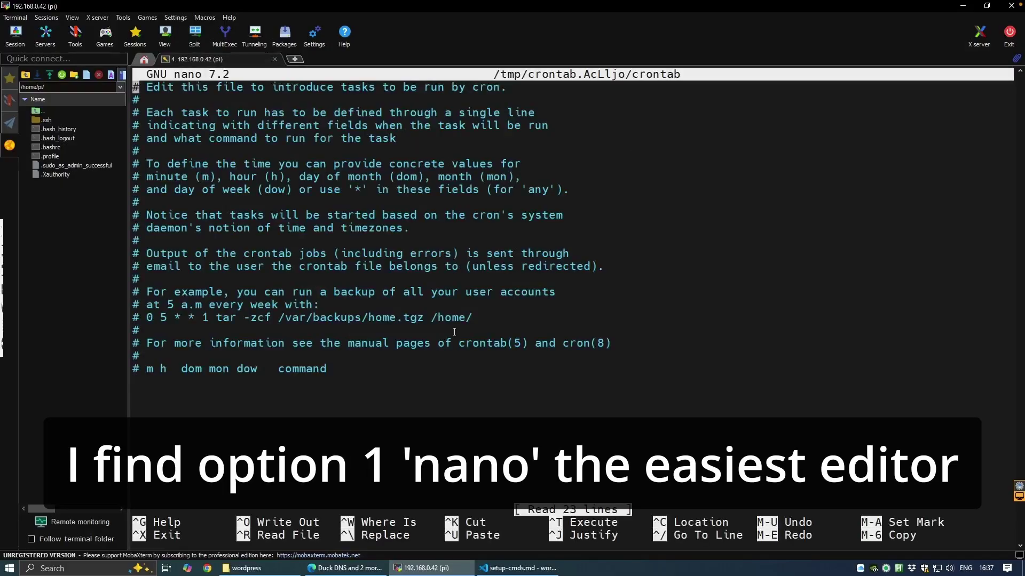
key("Down")
key("Down")
key("Down")
key("Down")
key("Down")
key("Down")
key("Down")
key("Down")
key("Down")
key("Down")
key("Down")
key("Down")
key("Down")
key("Down")
key("Down")
key("Down")
key("Down")
key("Down")
key("Down")
key("Down")
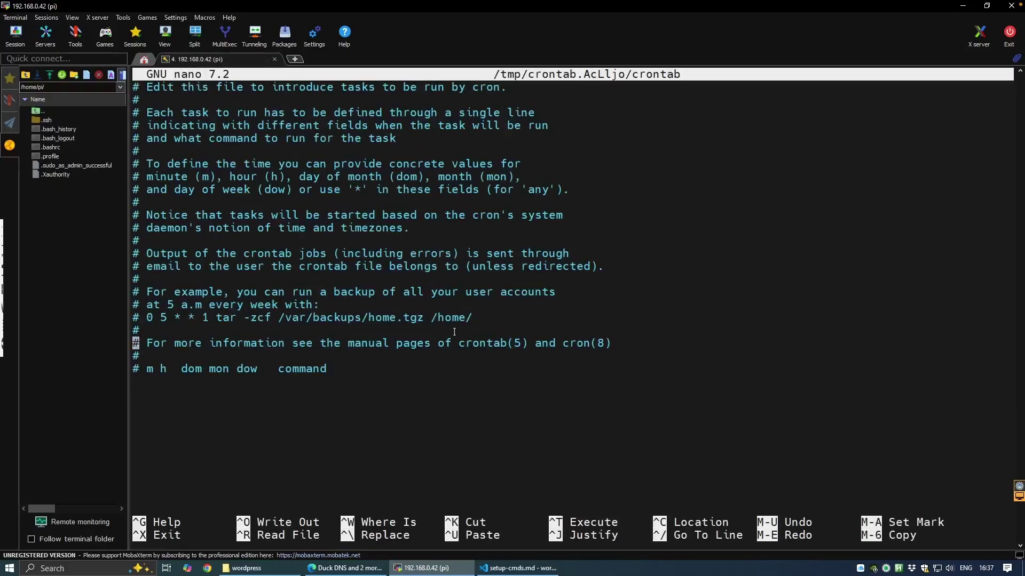
key("Down")
key("Down")
key("Down")
right_click(391, 430)
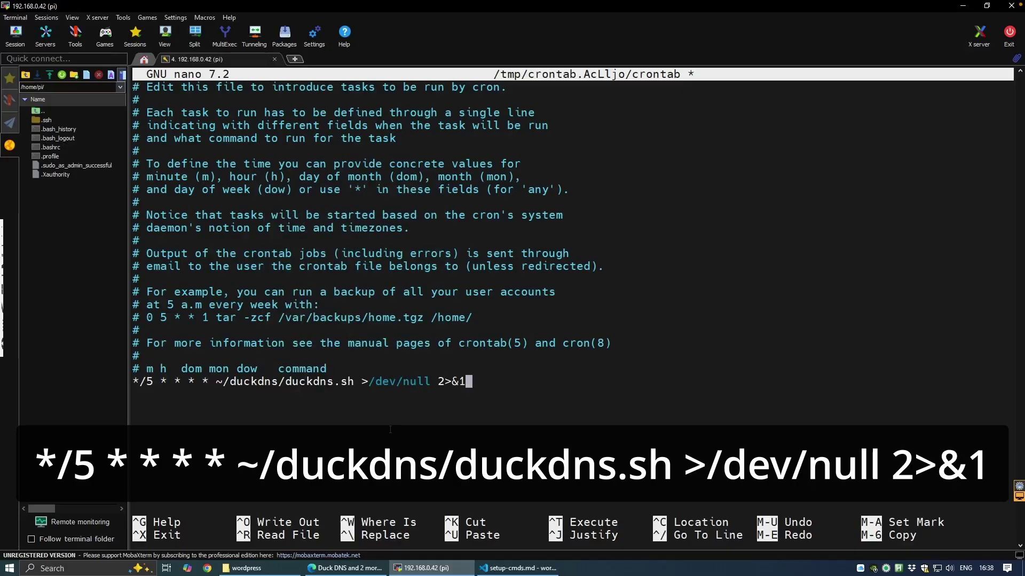
key("ctrl+x")
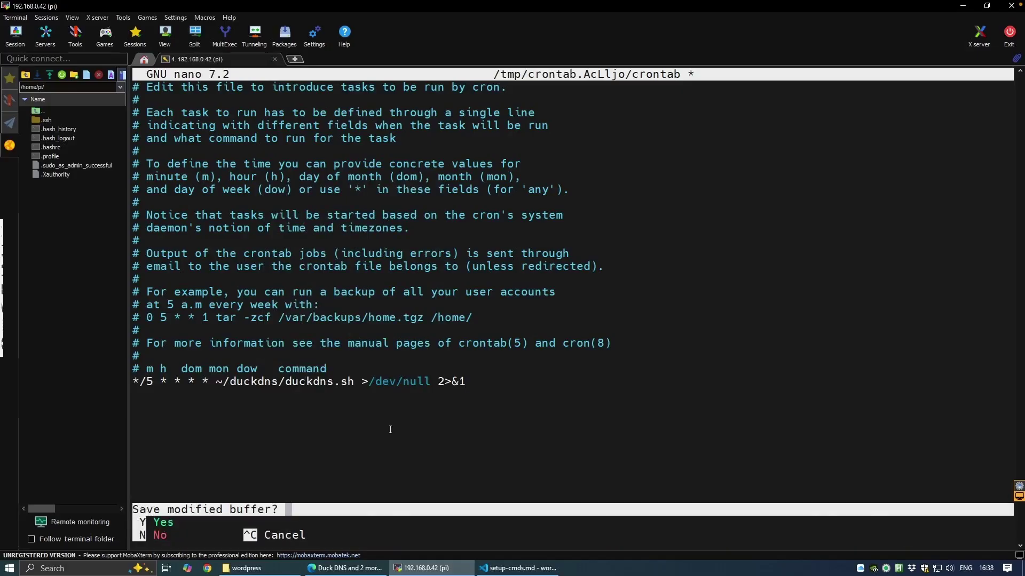
key("y")
key("Return")
Open /etc/nginx/sites-available/wordpress and remove the old IP from server_name
type("sudo nano /etc/nginx/sites-available/wordpress")
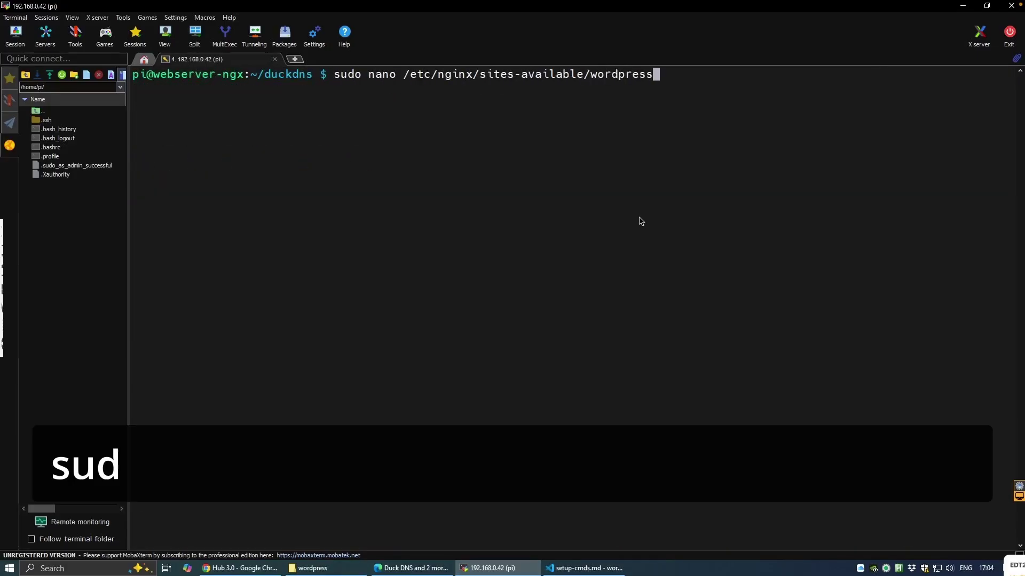
key("Return")
key("Down")
key("Down")
key("Down")
key("Up")
key("End")
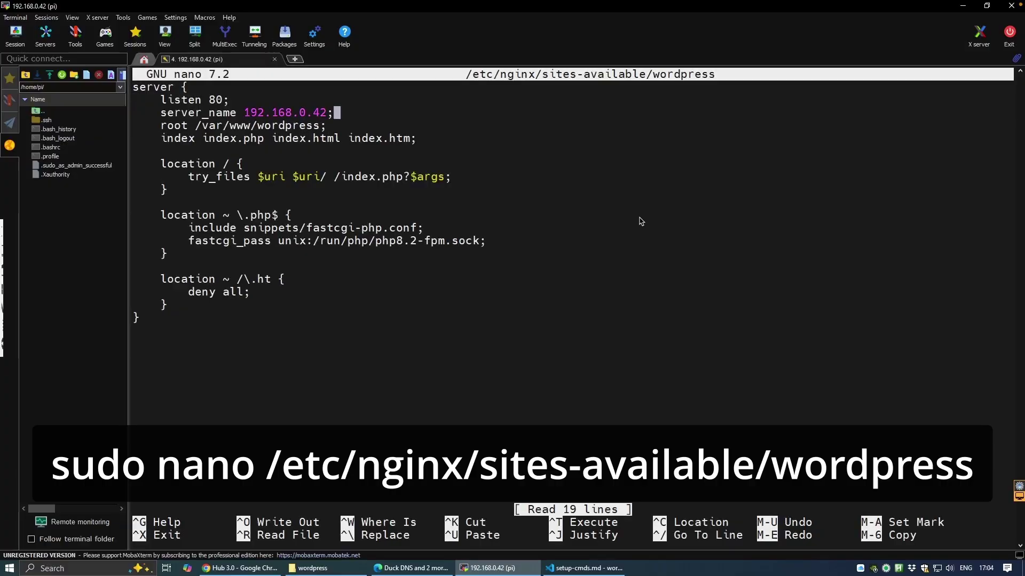
key("Left")
key("BackSpace")
key("BackSpace")
key("BackSpace")
key("BackSpace")
key("BackSpace")
key("BackSpace")
key("BackSpace")
key("BackSpace")
key("BackSpace")
key("BackSpace")
key("BackSpace")
key("BackSpace")
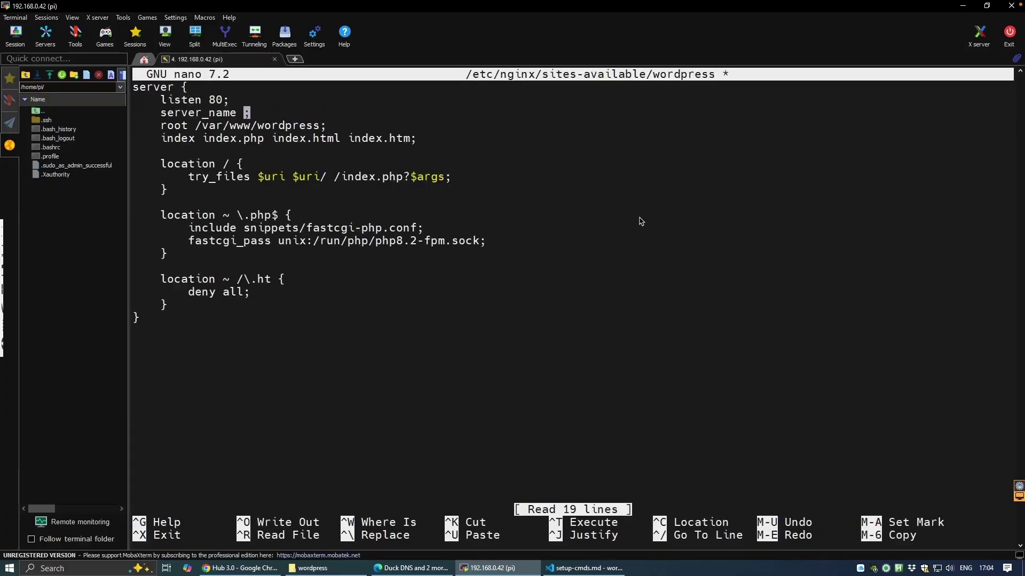
type("websonic-wp.duckdns")
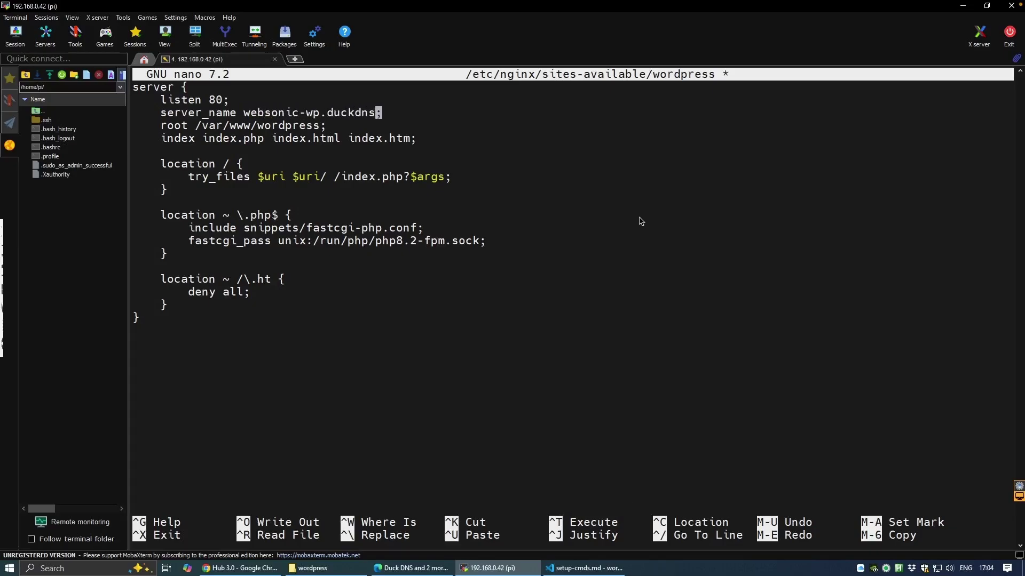
type(".org www.")
left_click_drag(408, 113, 245, 113)
right_click(244, 113)
left_click(262, 114)
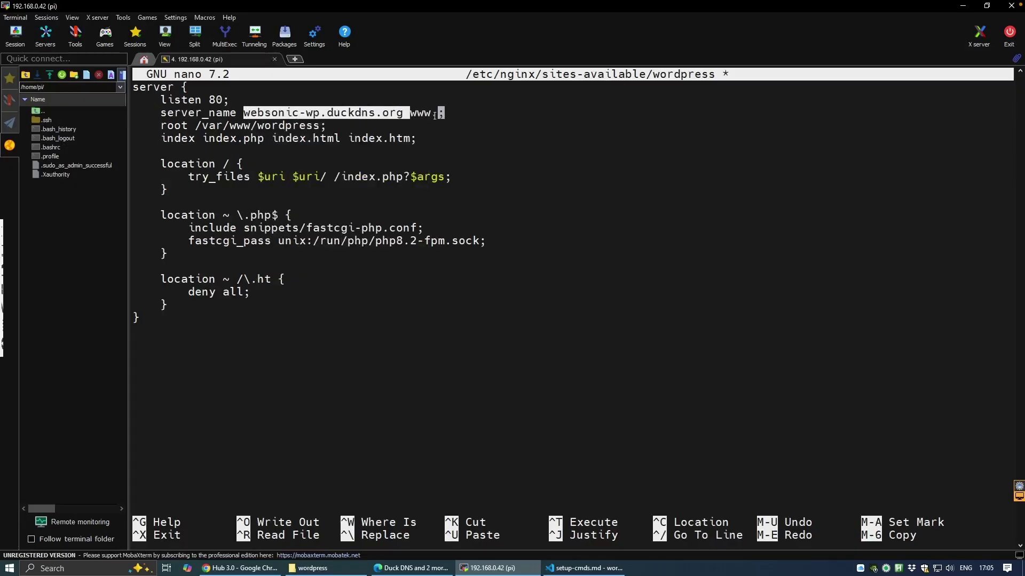
middle_click(435, 115)
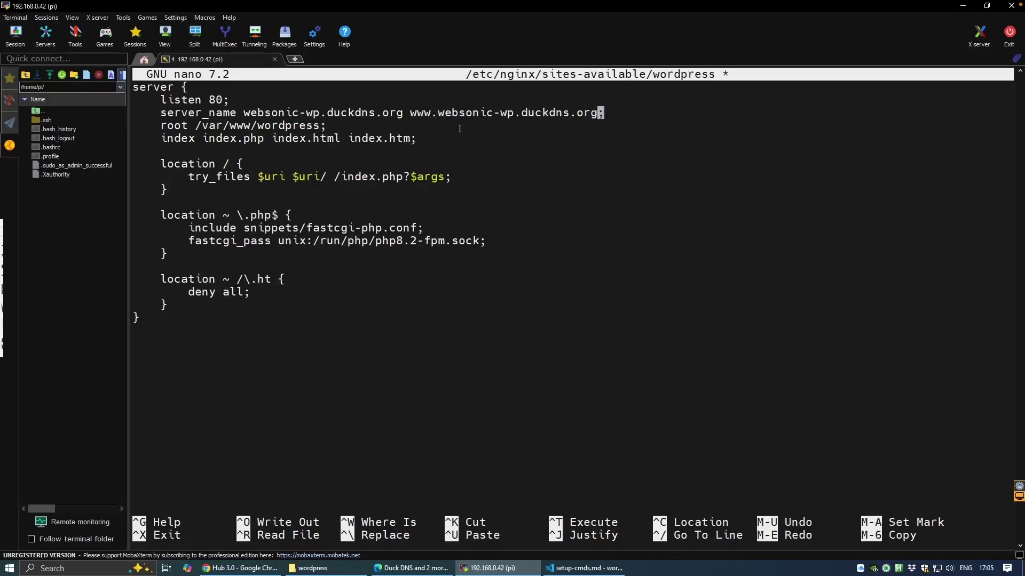
key("ctrl+x")
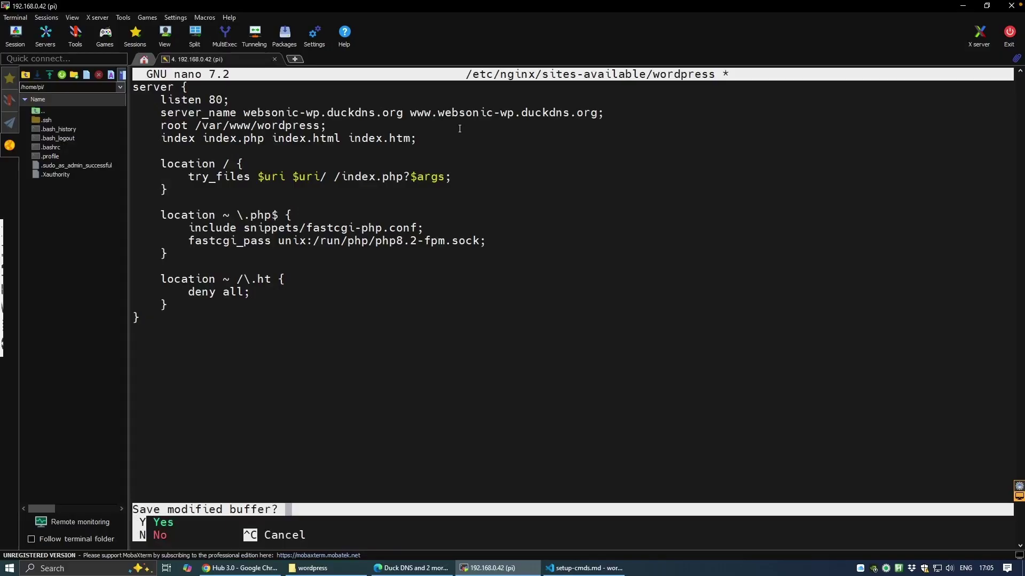
key("y")
key("Return")
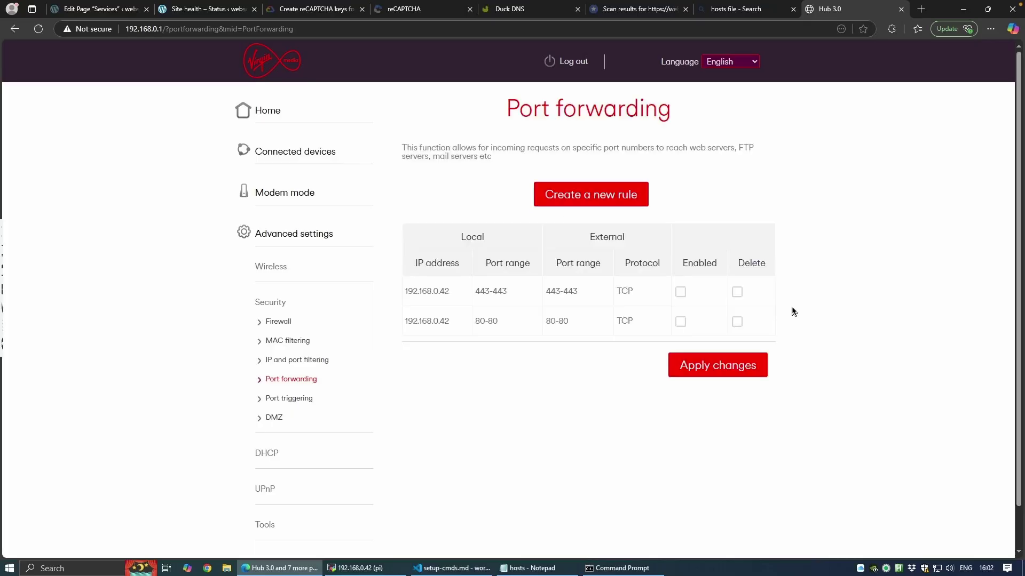
Tick Enabled on the port 443 and port 80 forwarding rules
left_click(680, 292)
left_click(680, 322)
Apply the router's port forwarding changes, then install certbot and python3-certbot-nginx
left_click(700, 368)
type("sudo apt install certbot python3-certbot-ngin")
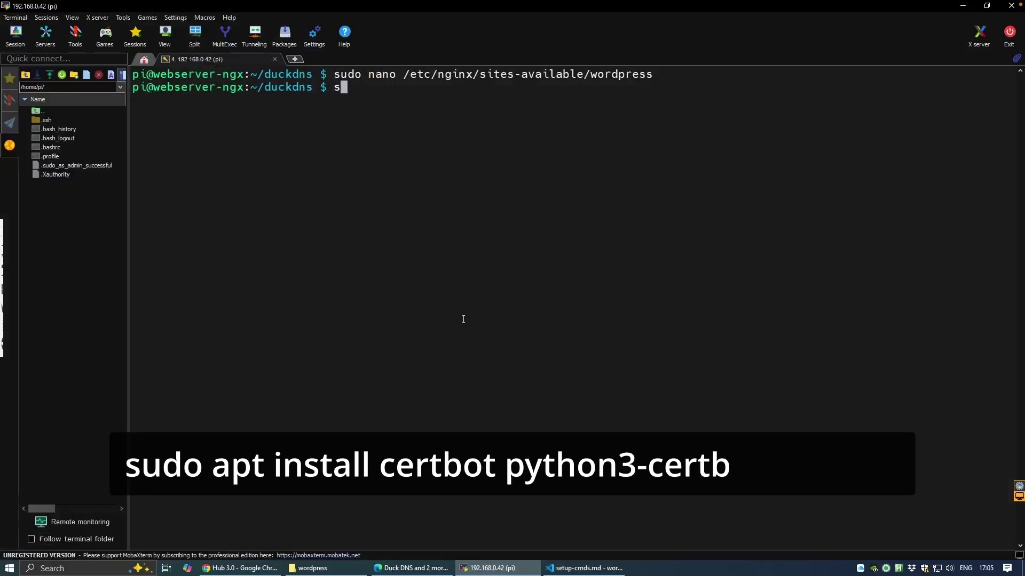
type("x -y")
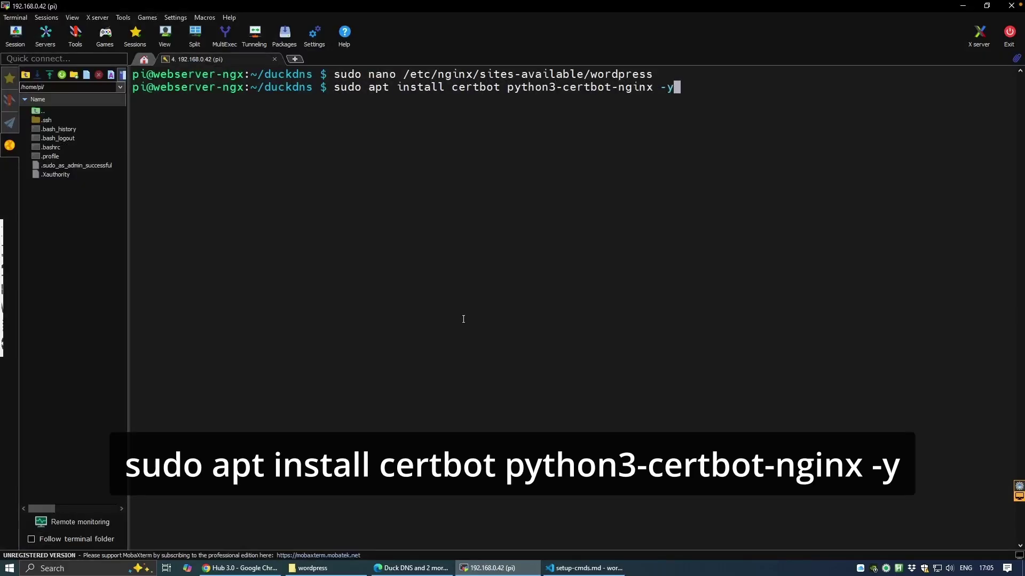
key("Return")
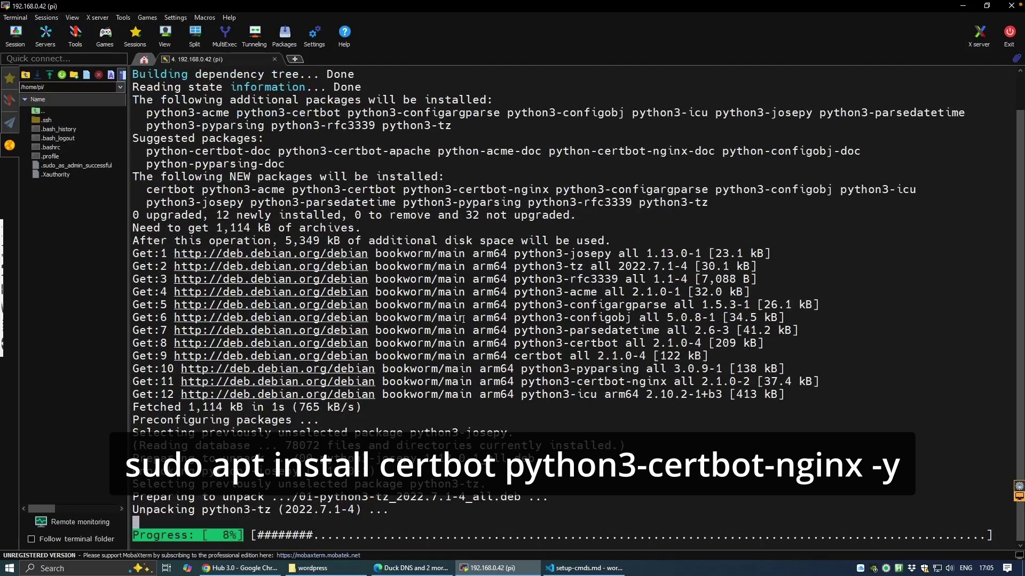
Request a Certbot certificate for websonic-wp.duckdns.org with a contact e-mail, accepting terms, declining EFF sharing
key("ctrl+l")
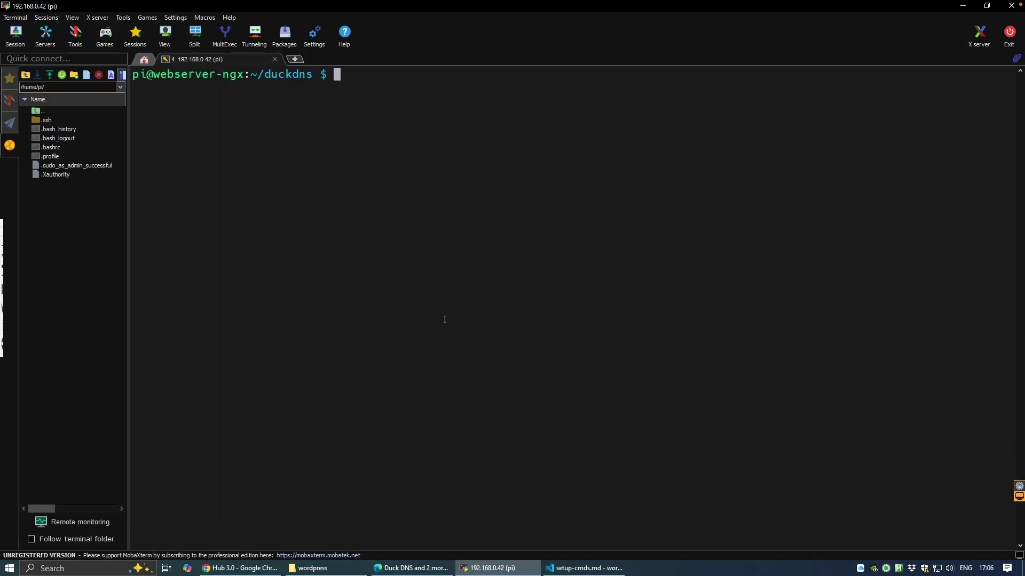
type("sudo certbot --nginx -d your_duckdns_domain.duckdns.org")
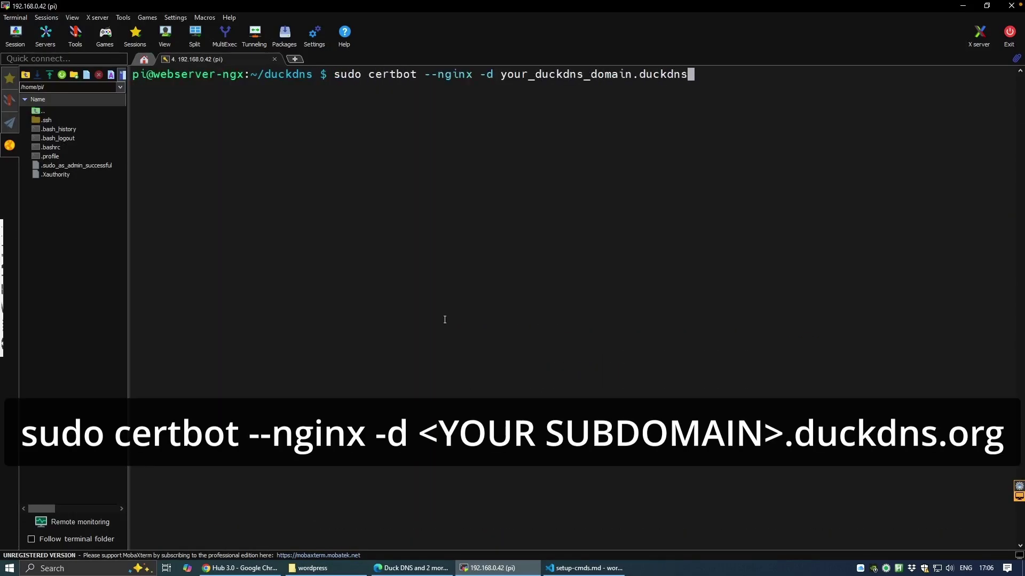
key("Left")
key("Left")
key("Left")
key("Left")
key("Left")
key("Left")
key("Left")
key("Left")
key("Left")
key("Left")
key("Left")
key("Left")
key("BackSpace")
key("BackSpace")
key("BackSpace")
key("BackSpace")
key("BackSpace")
key("BackSpace")
key("BackSpace")
key("BackSpace")
key("BackSpace")
key("BackSpace")
key("BackSpace")
key("BackSpace")
key("BackSpace")
key("BackSpace")
key("BackSpace")
key("BackSpace")
key("BackSpace")
key("BackSpace")
key("BackSpace")
type("websonic-wp")
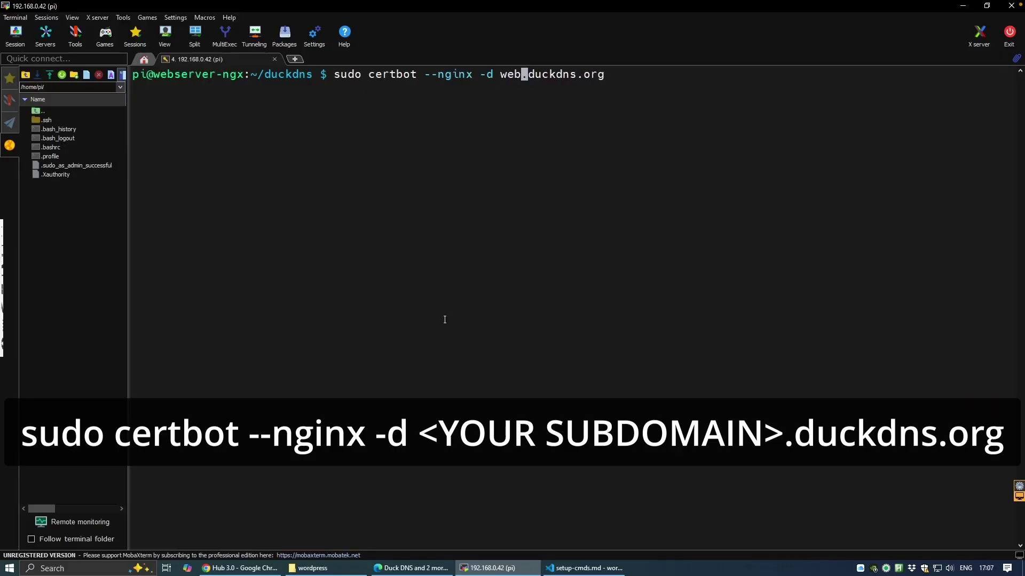
key("Return")
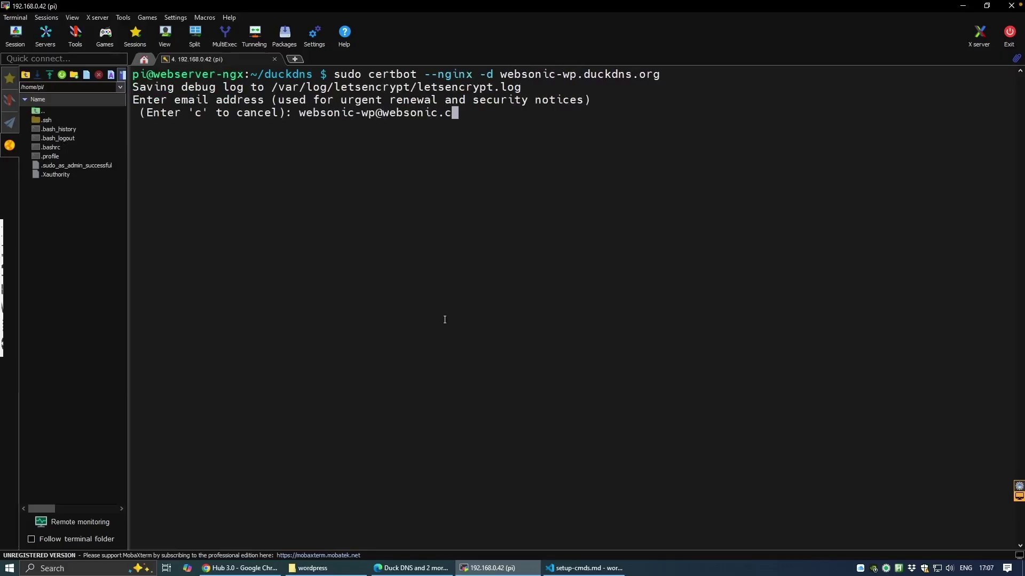
key("Return")
type("y")
key("Return")
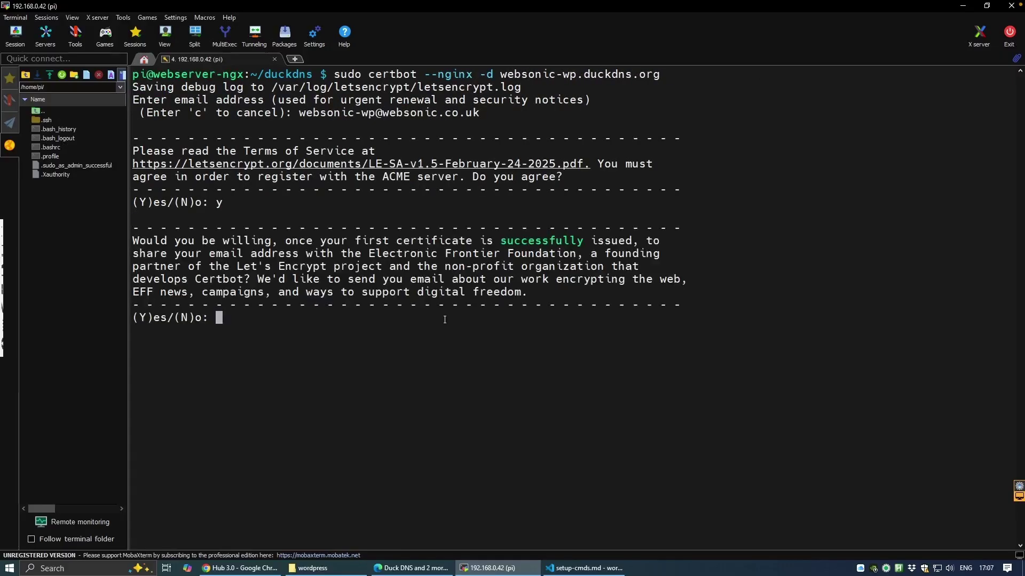
type("n")
key("Return")
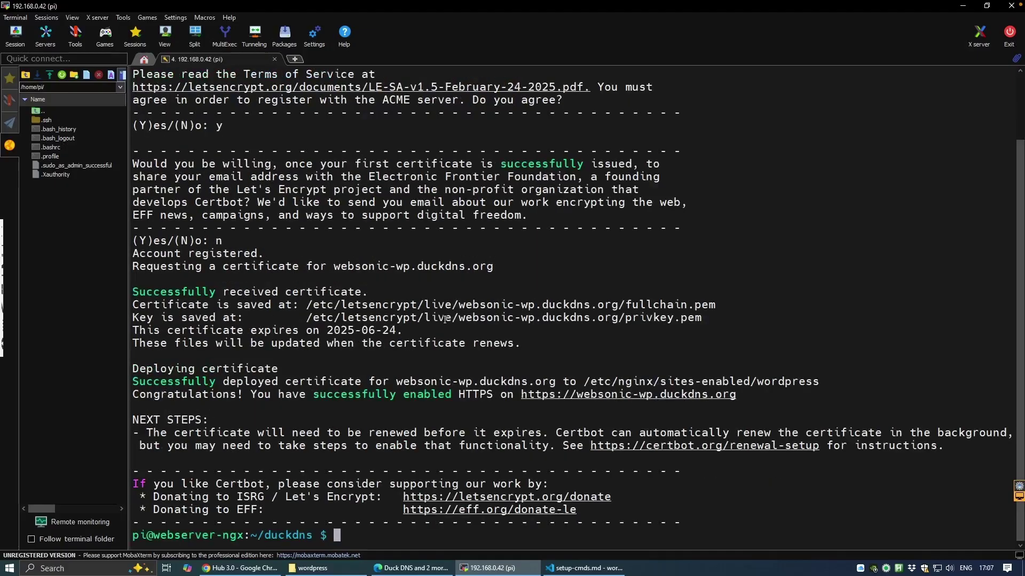
Test the nginx configuration with nginx -t and restart nginx
type("clear")
key("Return")
type("sudo nginx -t")
key("Return")
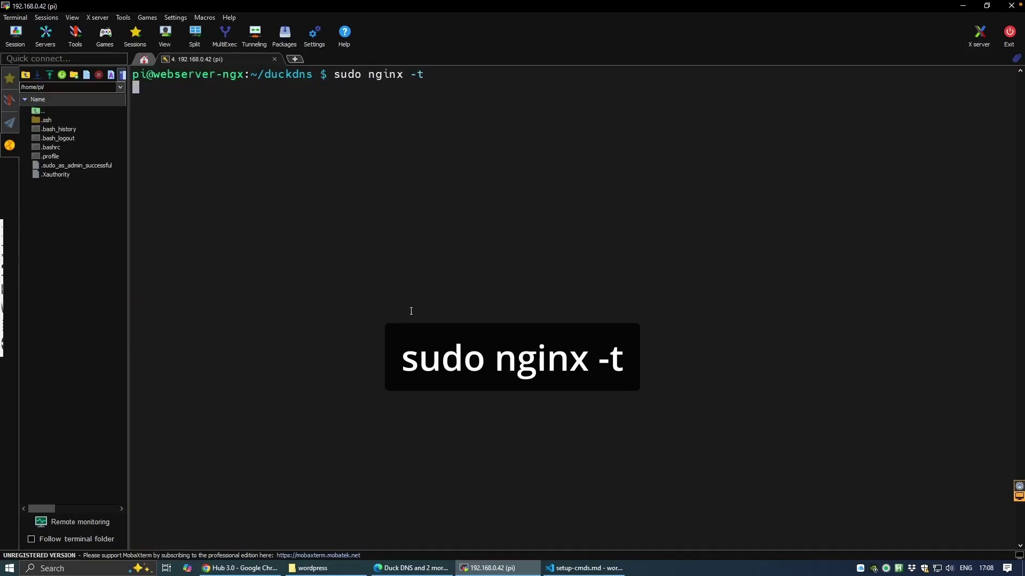
type("sudo systemctl restart nginx")
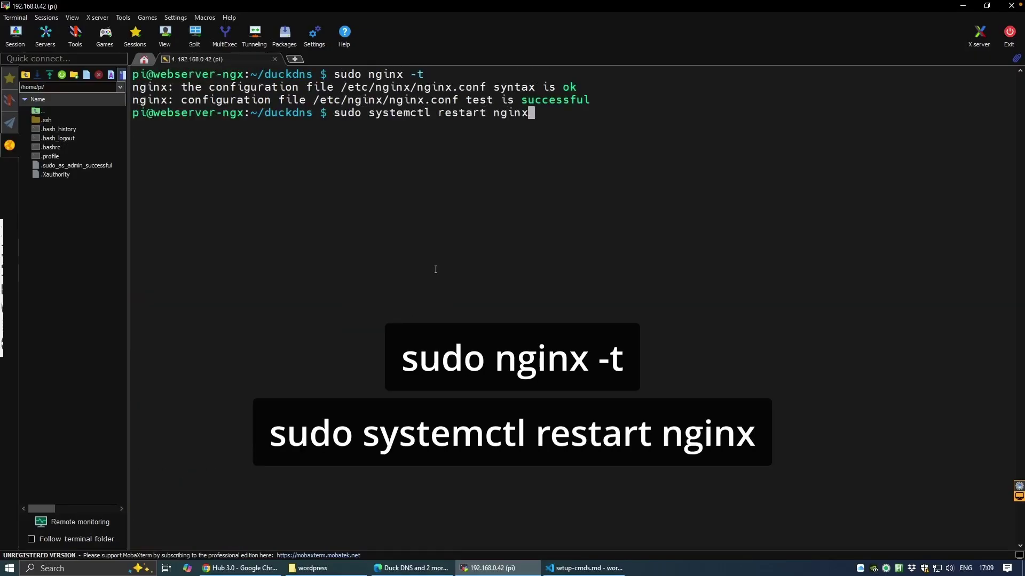
key("Return")
key("alt+Tab")
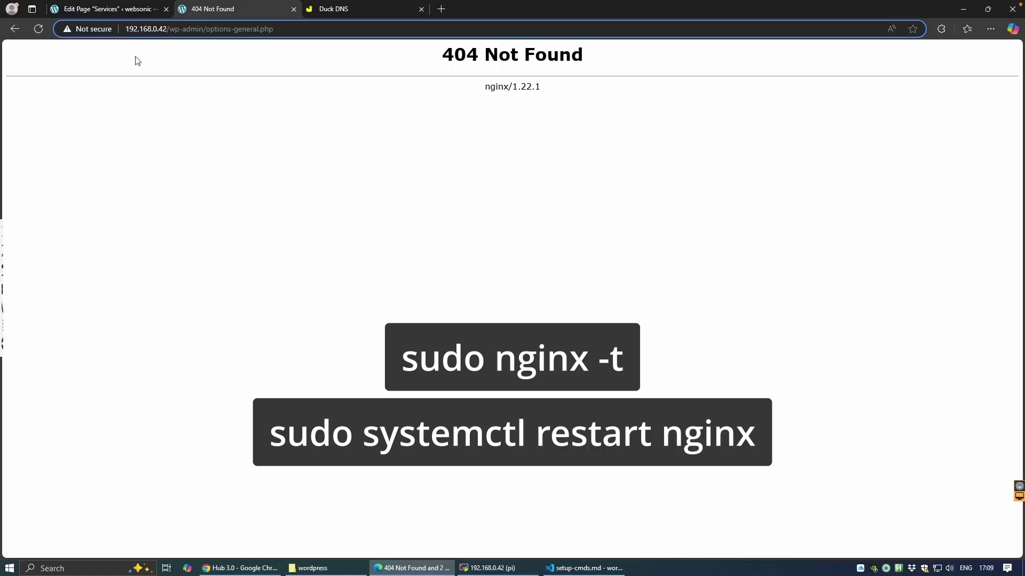
Load wp-admin over https, proceed past the certificate warning, and log in
key("ctrl+l")
key("Home")
type("https://")
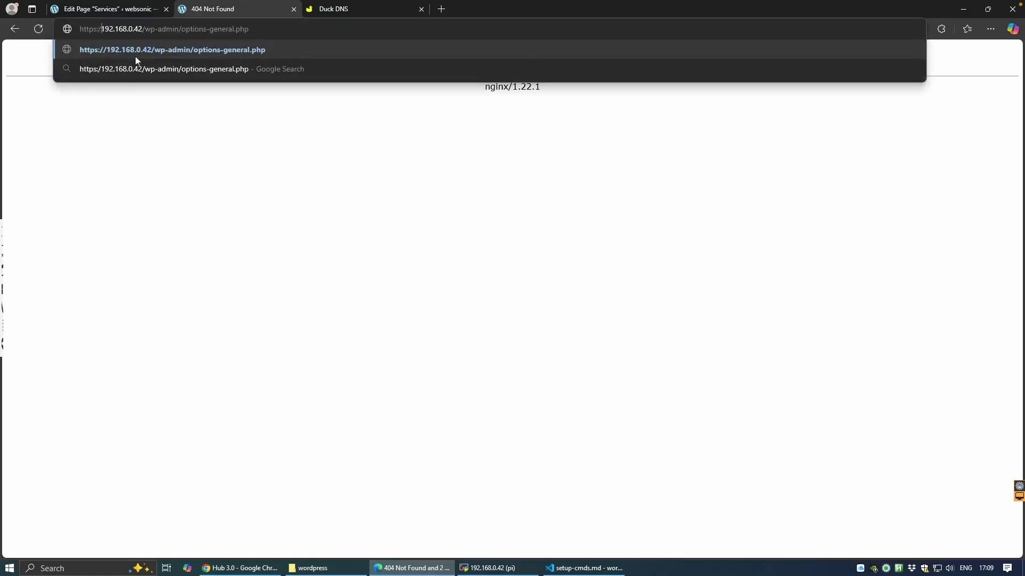
key("Return")
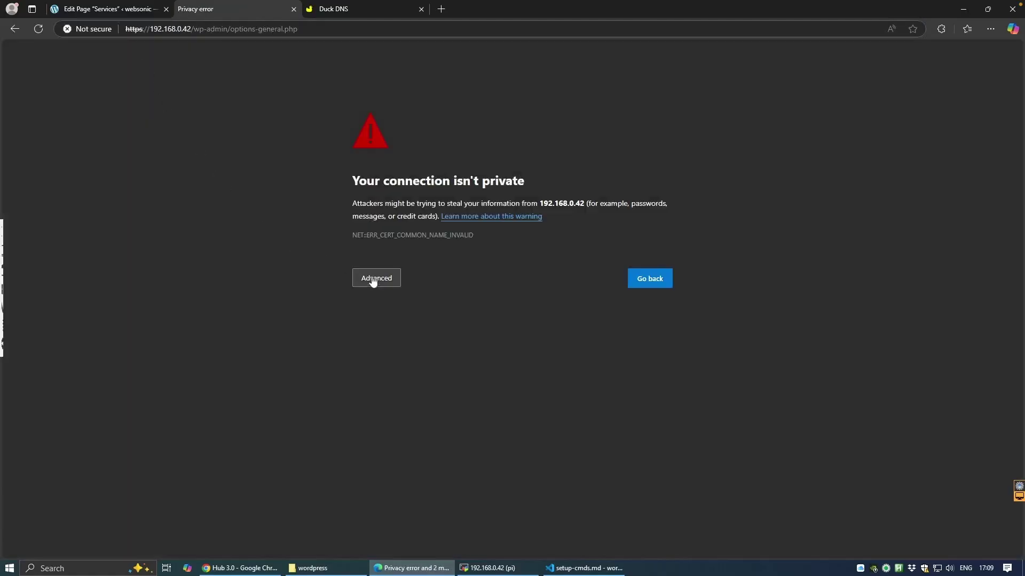
left_click(372, 279)
left_click(382, 363)
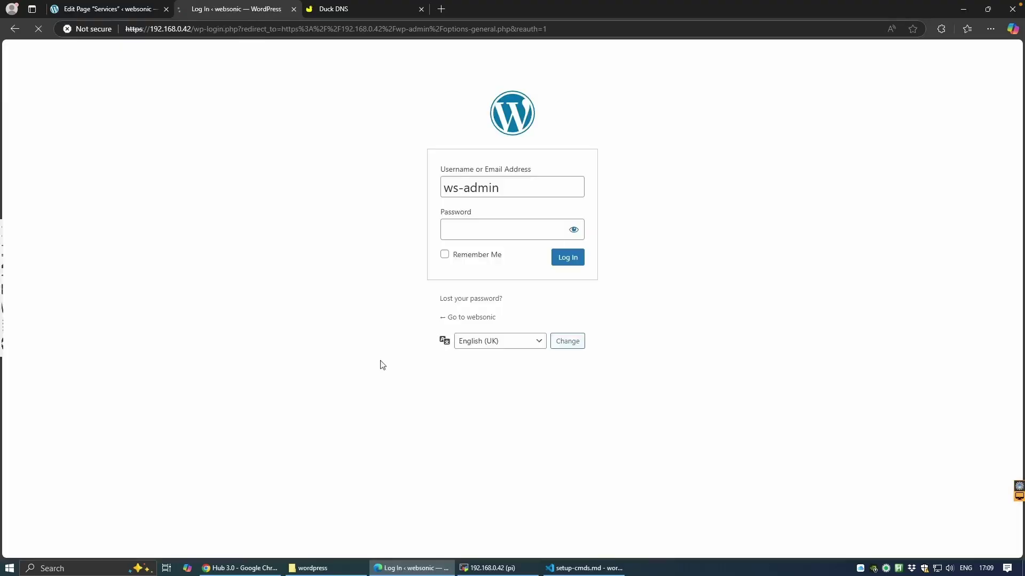
key("Return")
type("****************")
left_click(565, 304)
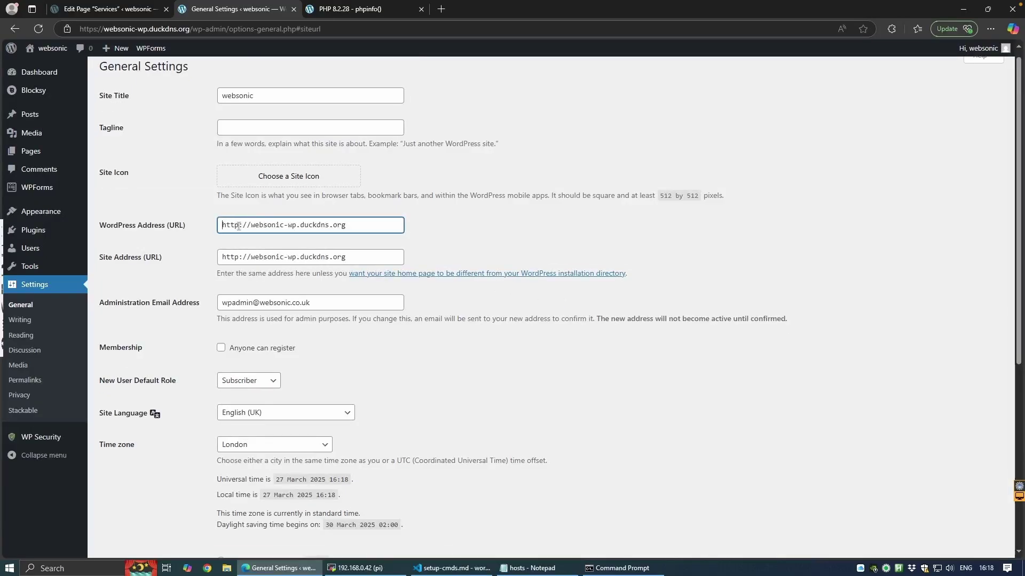
left_click(239, 257)
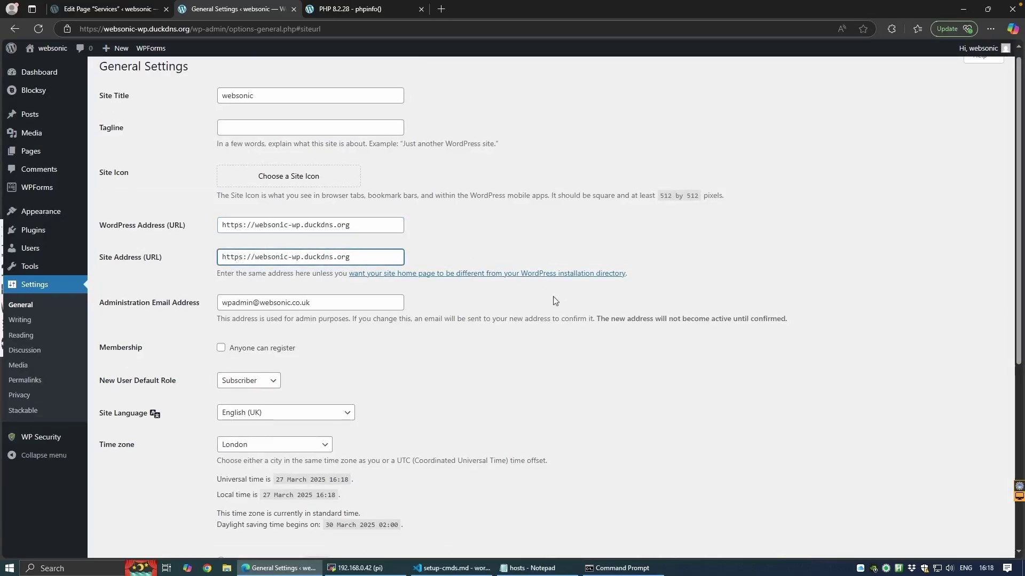
scroll(552, 323, "down", 5)
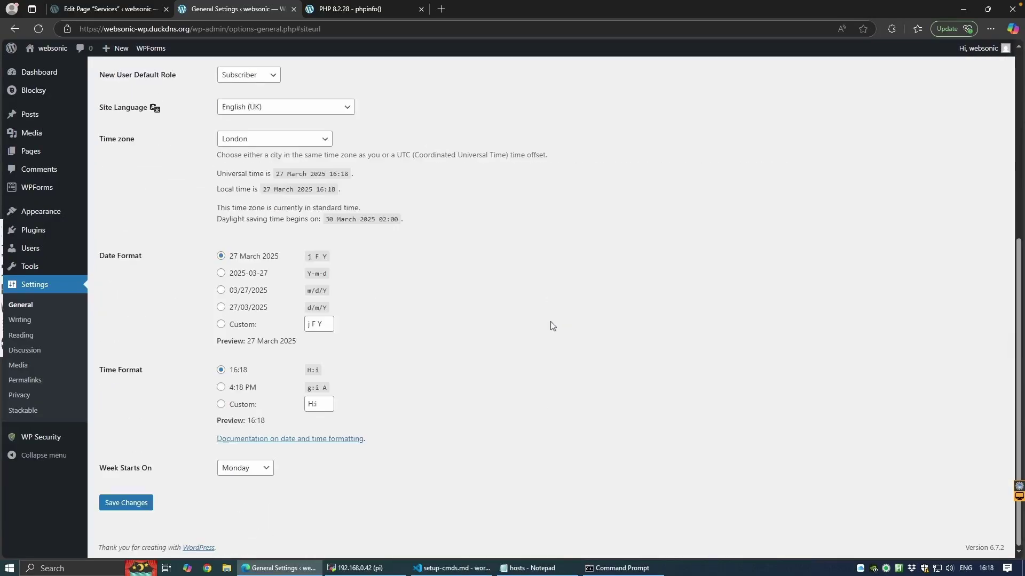
left_click(135, 507)
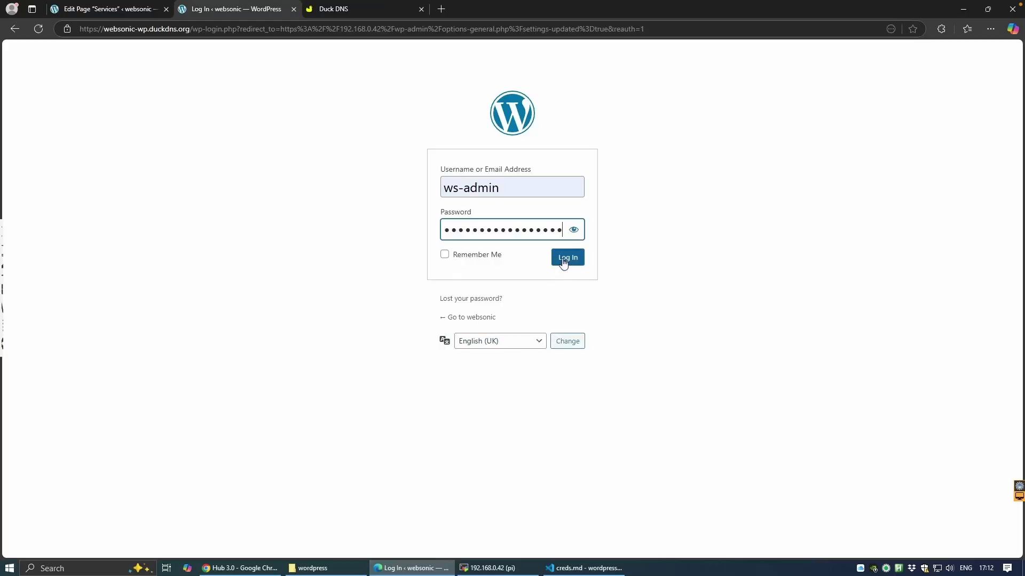
left_click(563, 262)
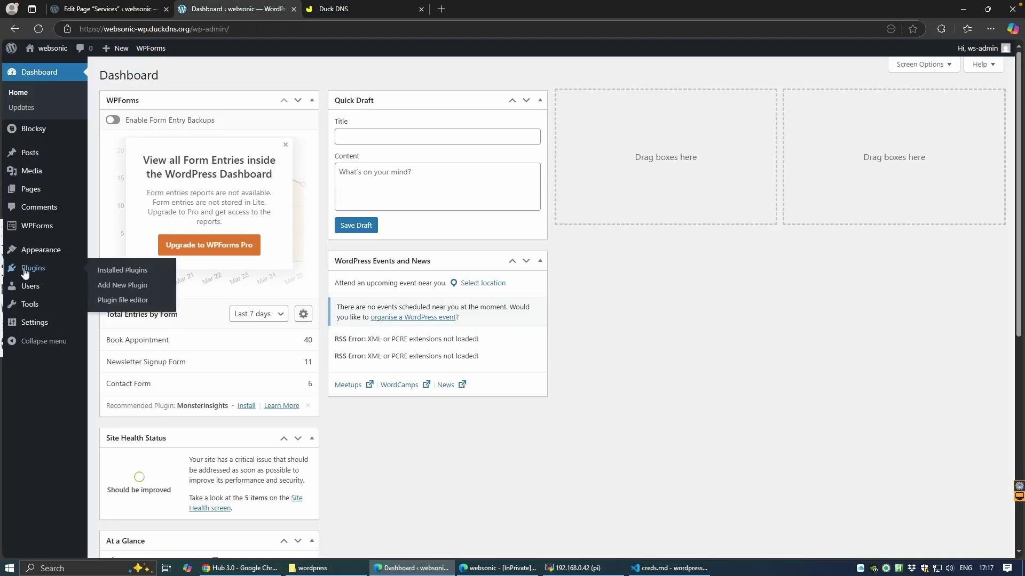
Install and activate the Better Search Replace plugin
left_click(22, 269)
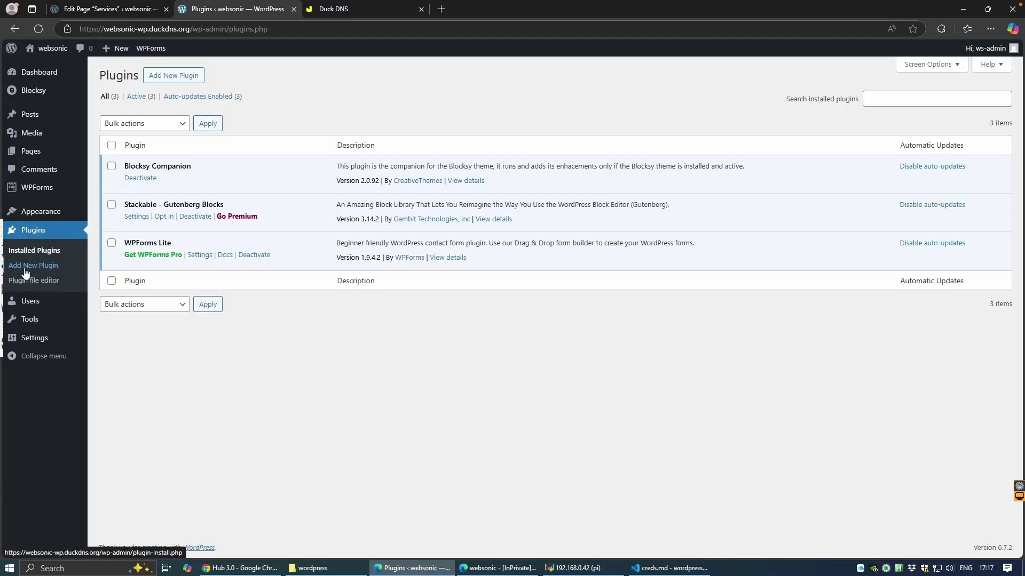
left_click(171, 75)
left_click(828, 105)
type("better search")
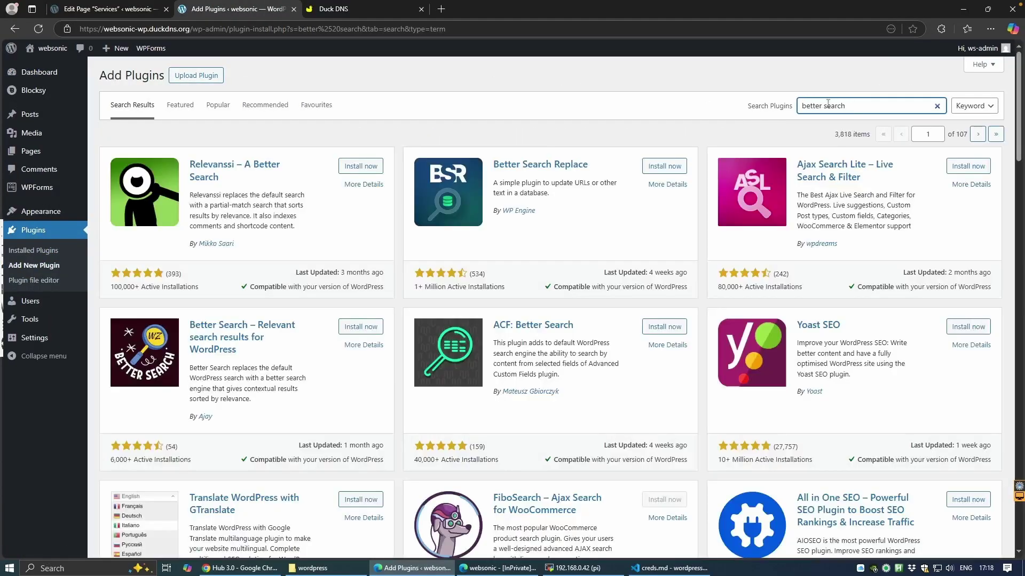
left_click(664, 166)
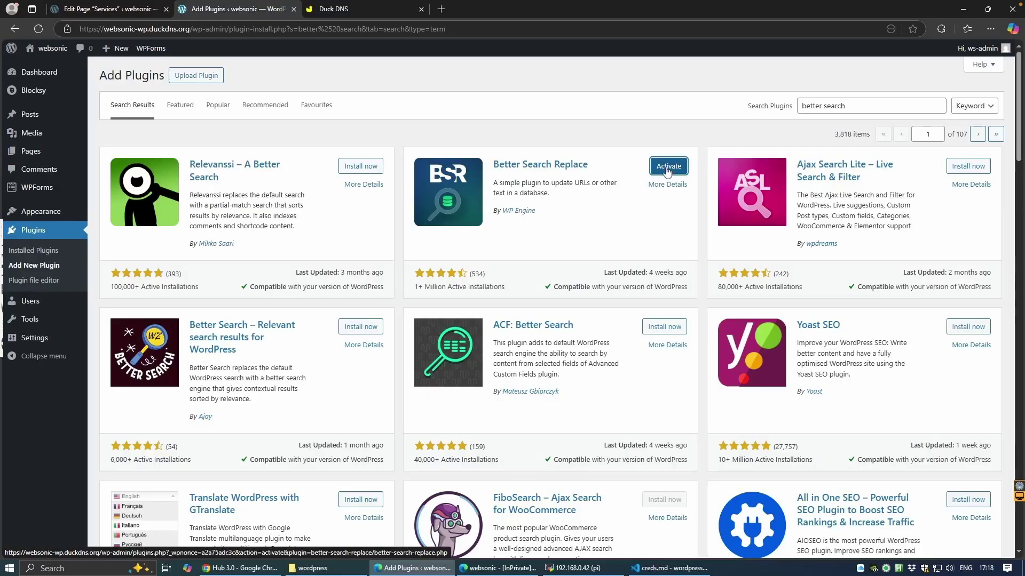
left_click(667, 167)
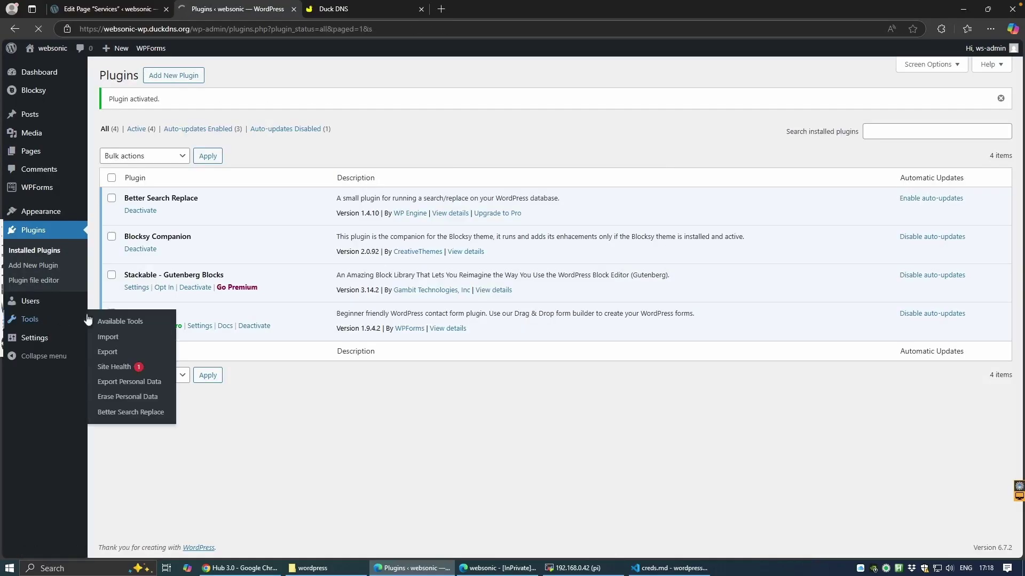
Dry-run replacing 192.168 with websonic-wp.duckdns.org across the selected database tables
left_click(85, 320)
left_click(59, 377)
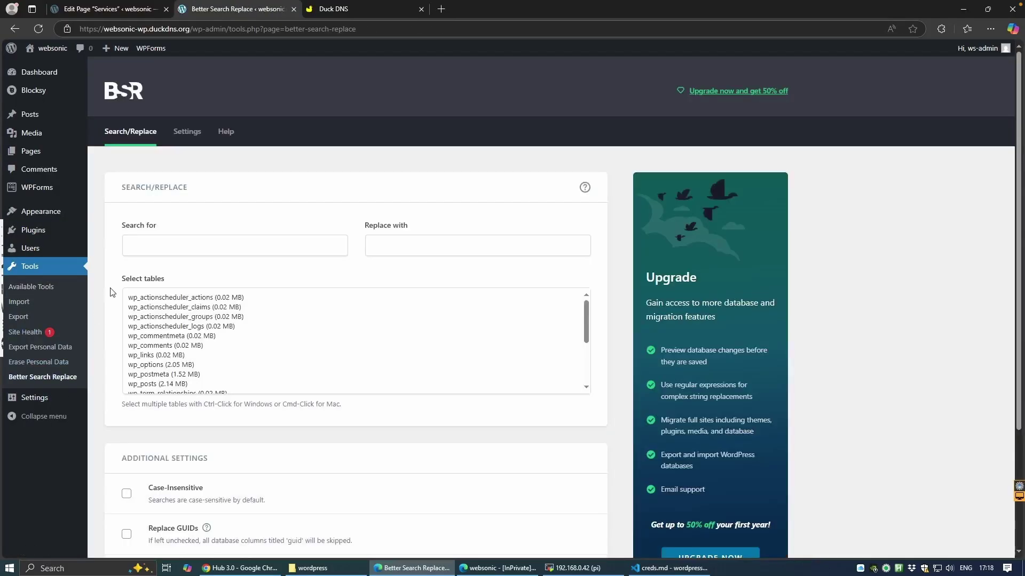
left_click(140, 241)
type("192.168.0.42")
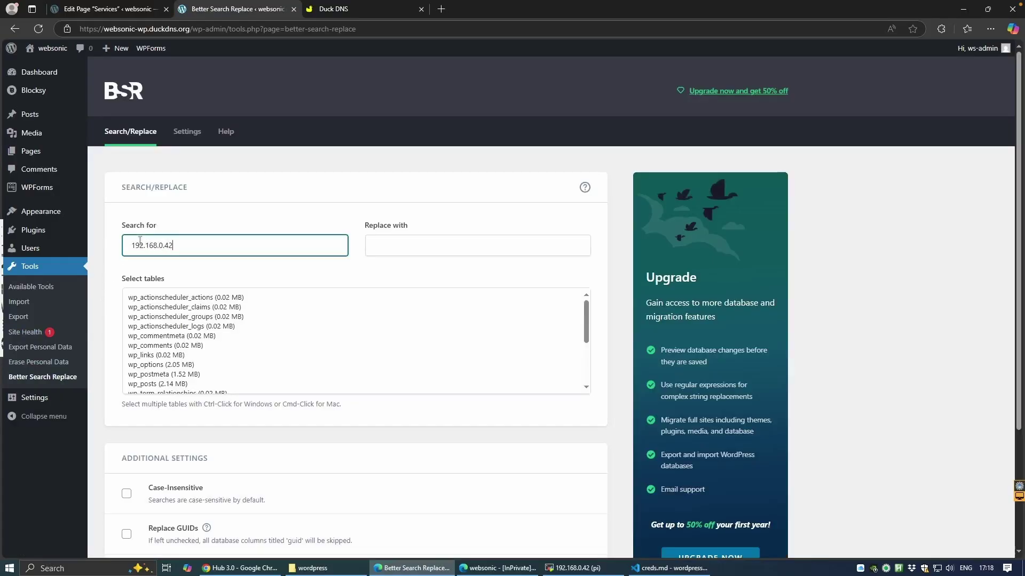
left_click(397, 244)
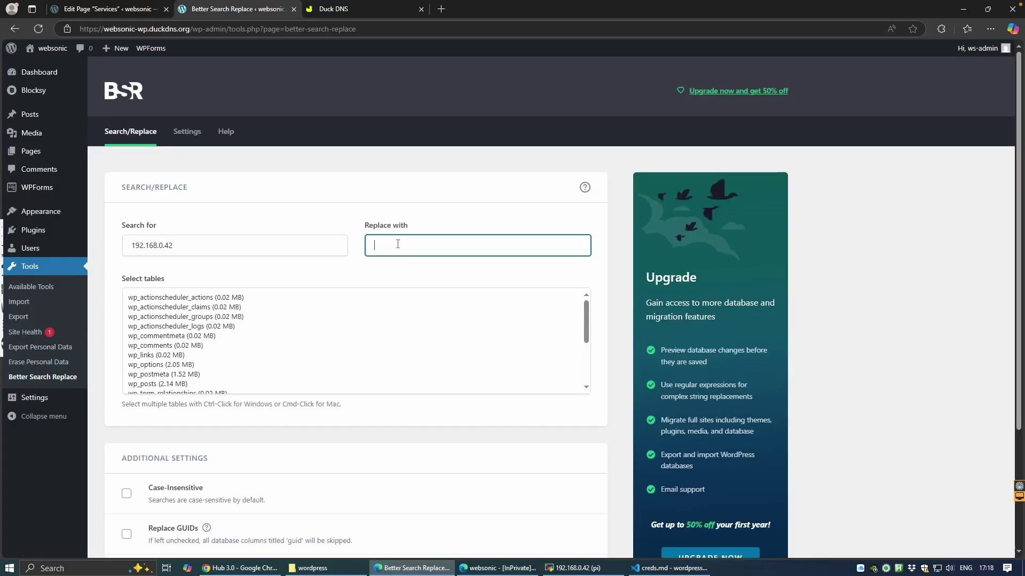
type("websonic-wp.duckdns.org")
left_click_drag(140, 297, 143, 398)
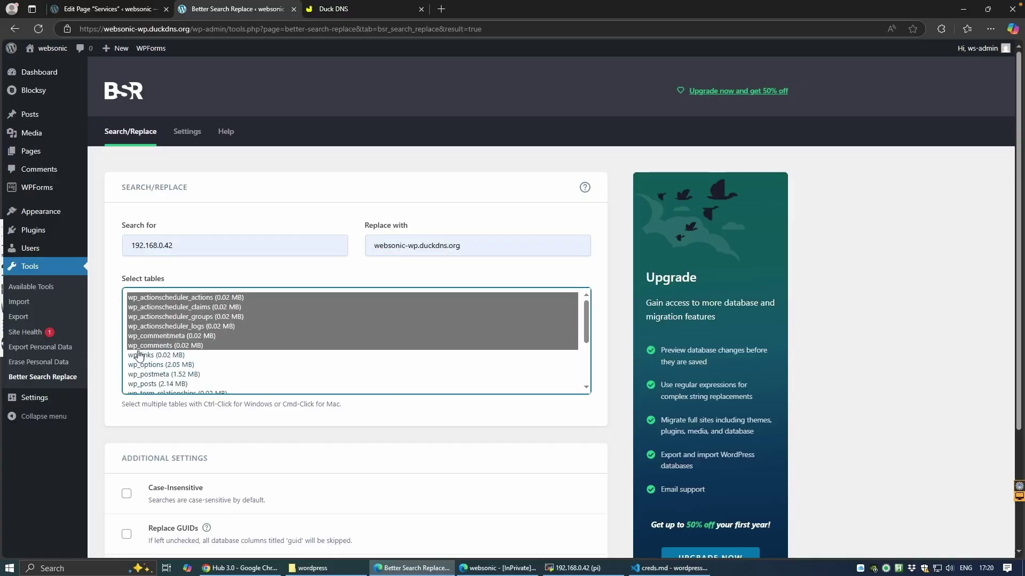
scroll(288, 339, "down", 3)
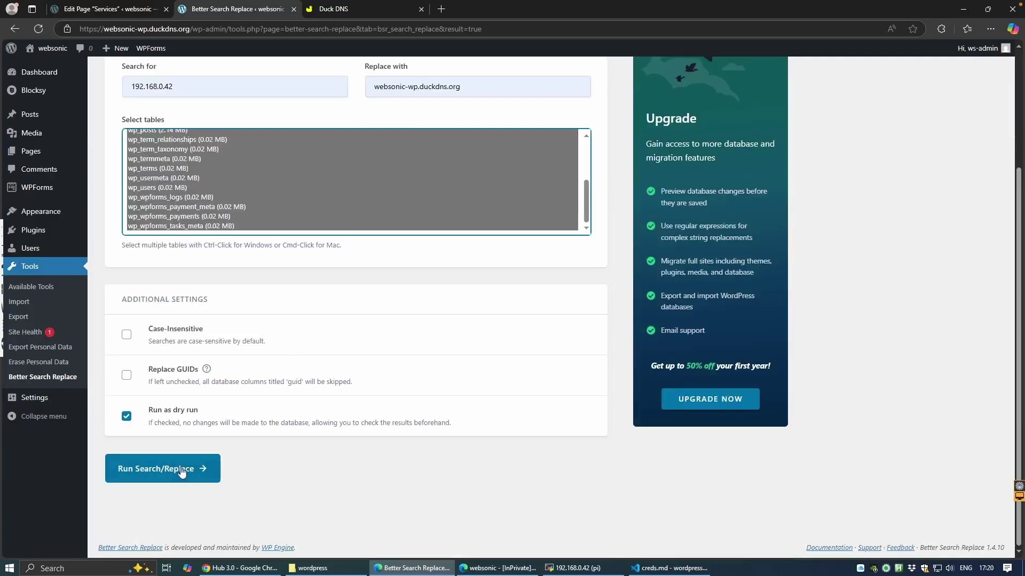
left_click(180, 468)
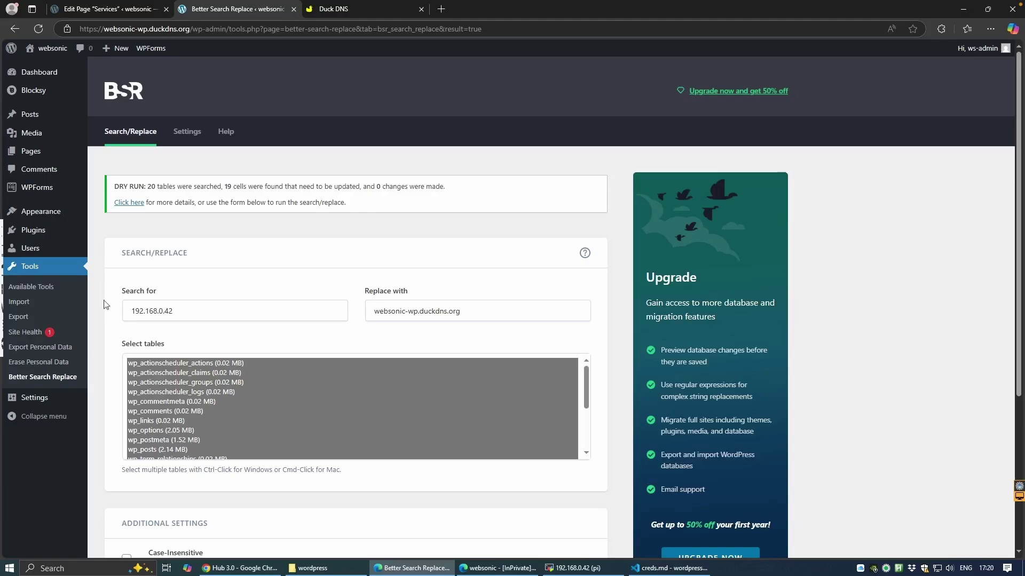
Turn off dry run and perform the real replacement
scroll(107, 304, "down", 3)
left_click(127, 481)
left_click(131, 536)
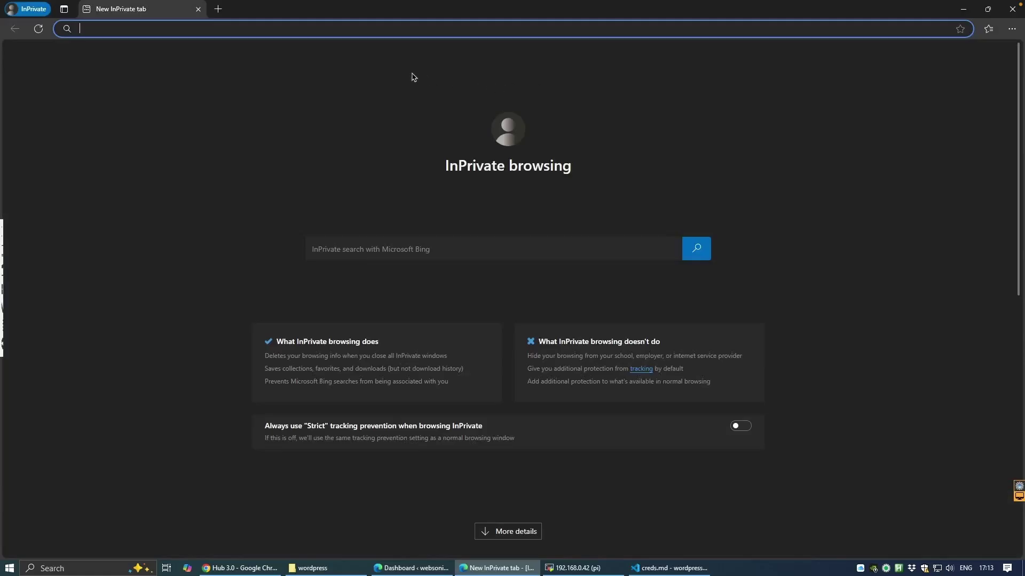
type("https://websonic-wp.duckdns.org/")
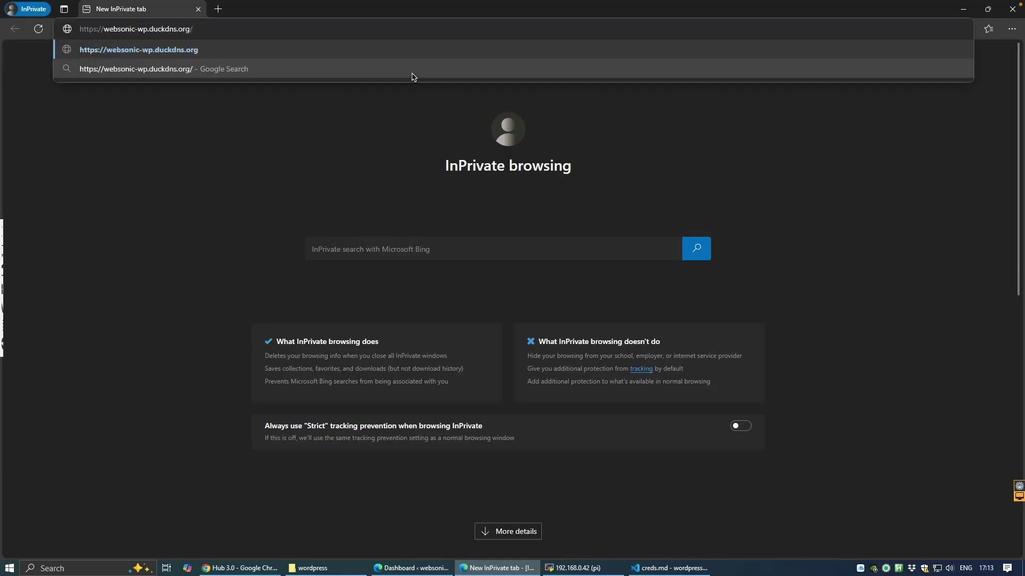
key("Return")
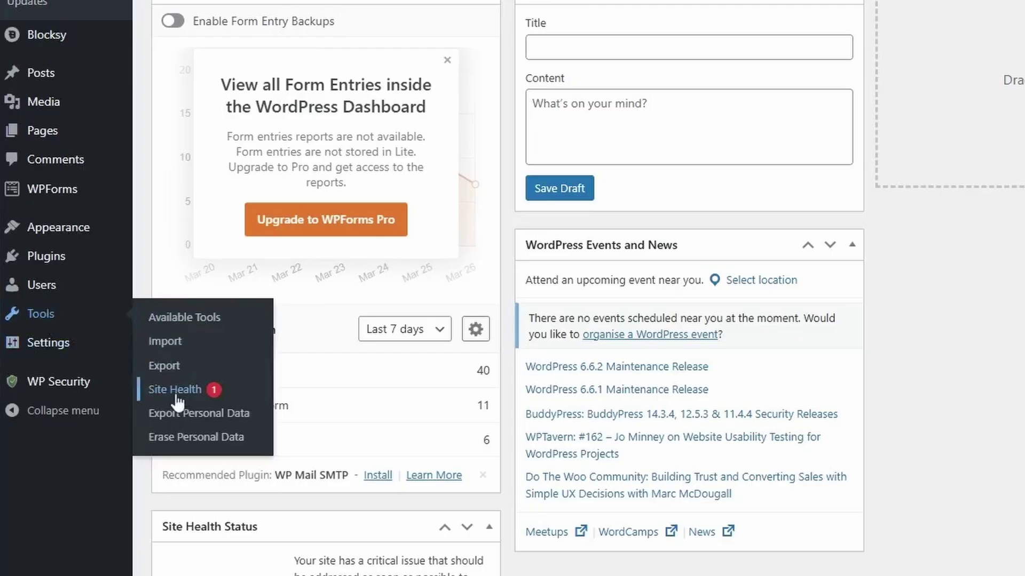
left_click_drag(433, 397, 385, 398)
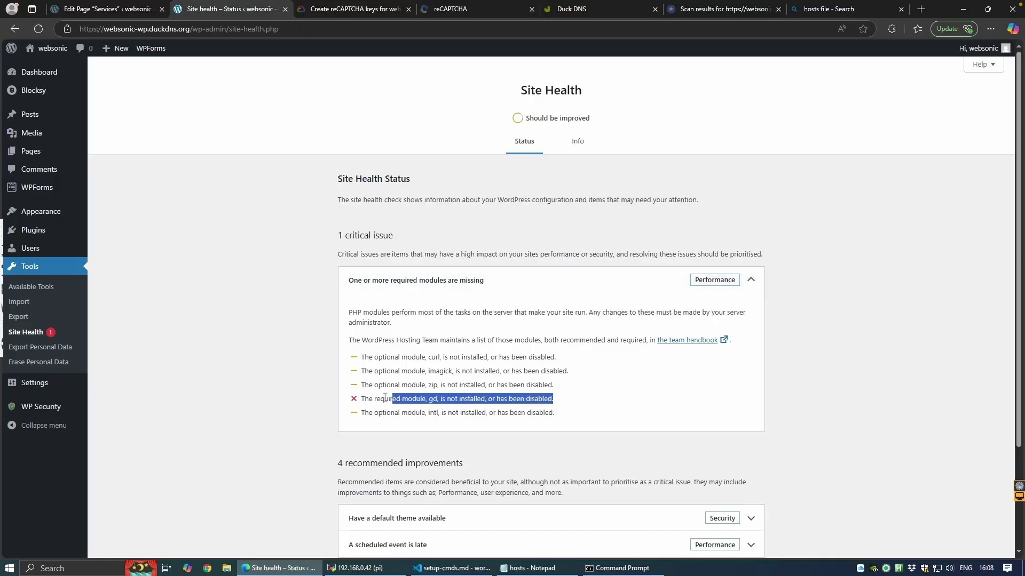
Install php8.2-gd on the Pi and mark the remaining optional module messages
type("sud")
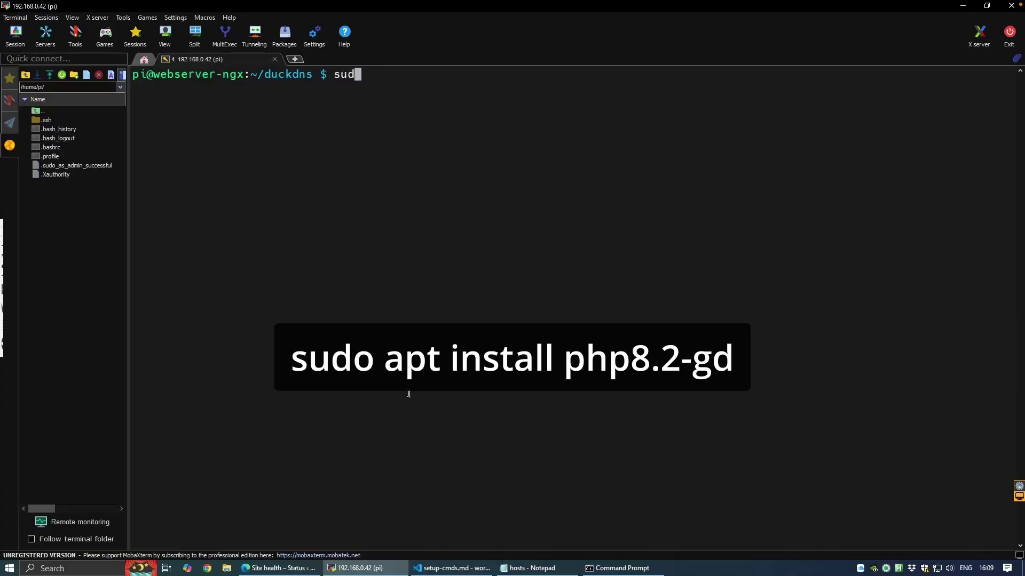
type("o apt install php8.2")
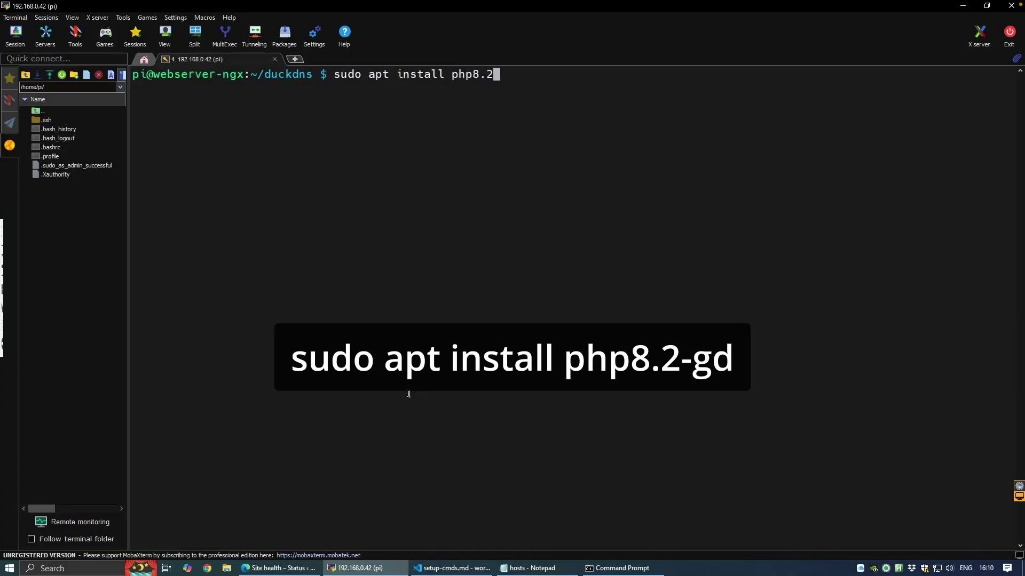
type("-gd")
key("Return")
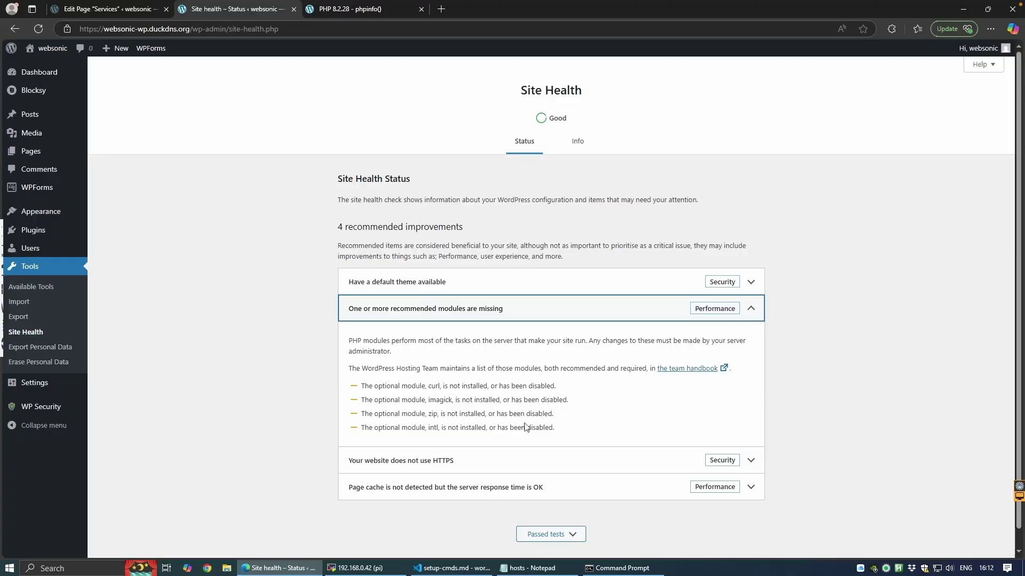
mouse_move(555, 429)
left_mouse_down()
mouse_move(360, 392)
mouse_move(356, 382)
left_mouse_up()
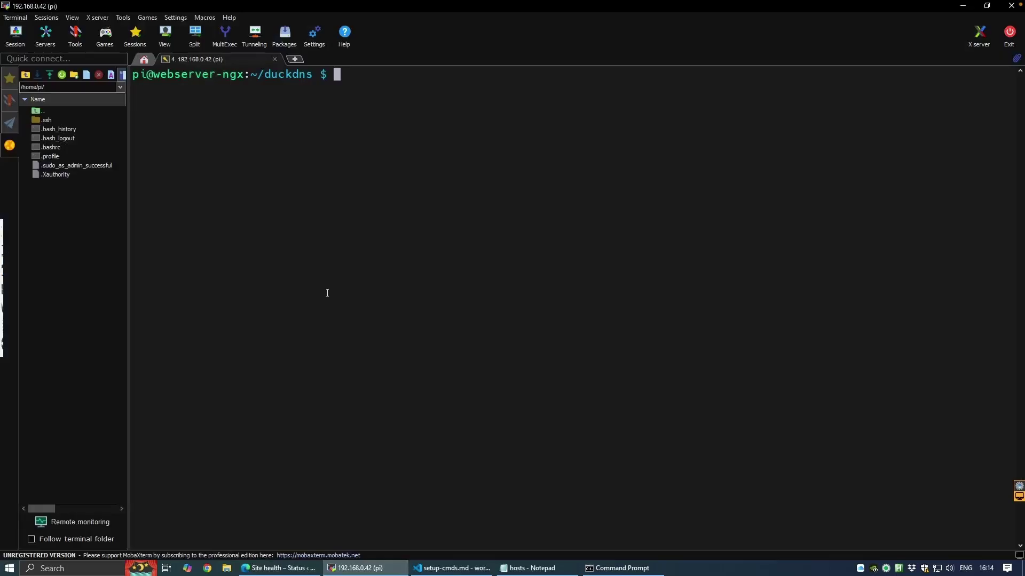
Install php8.2-curl, php8.2-imagick, php8.2-zip, php8.2-intl, then php8.2-xml, confirming with y
type("sudo apt inst")
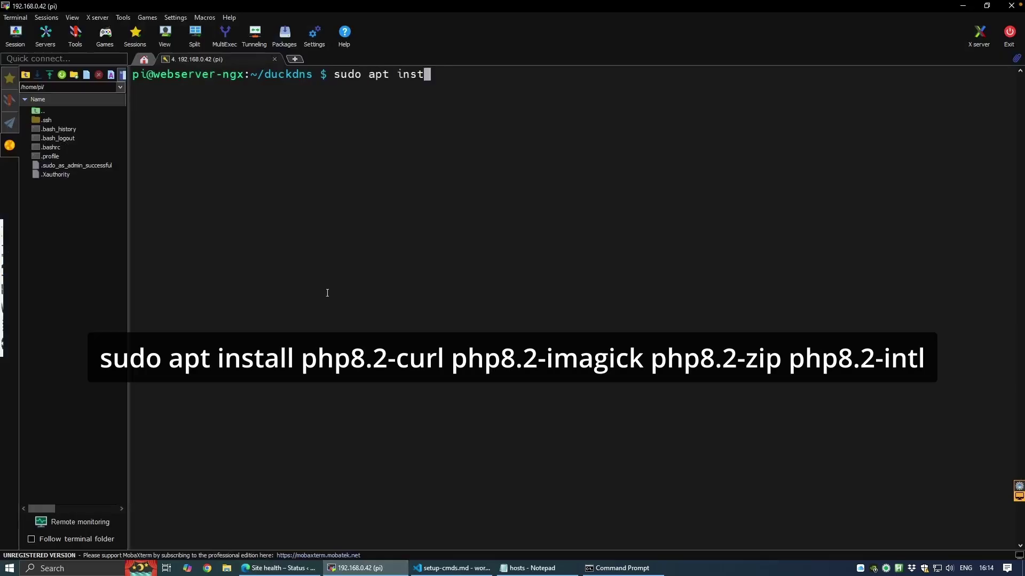
type("all php8.2-curl php8.2-imagick php8.2-zip php8.2-intl")
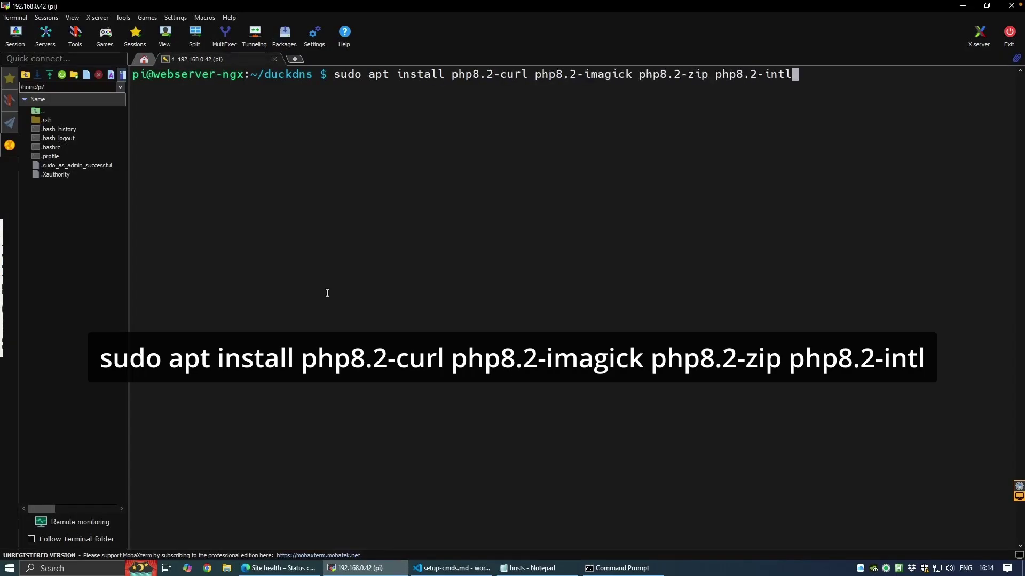
key("Return")
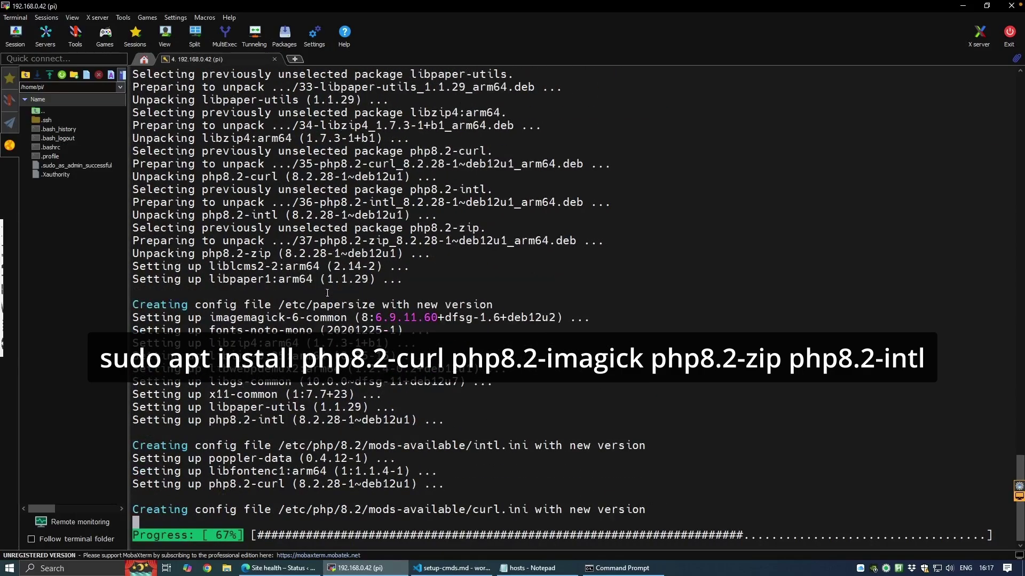
key("alt+Tab")
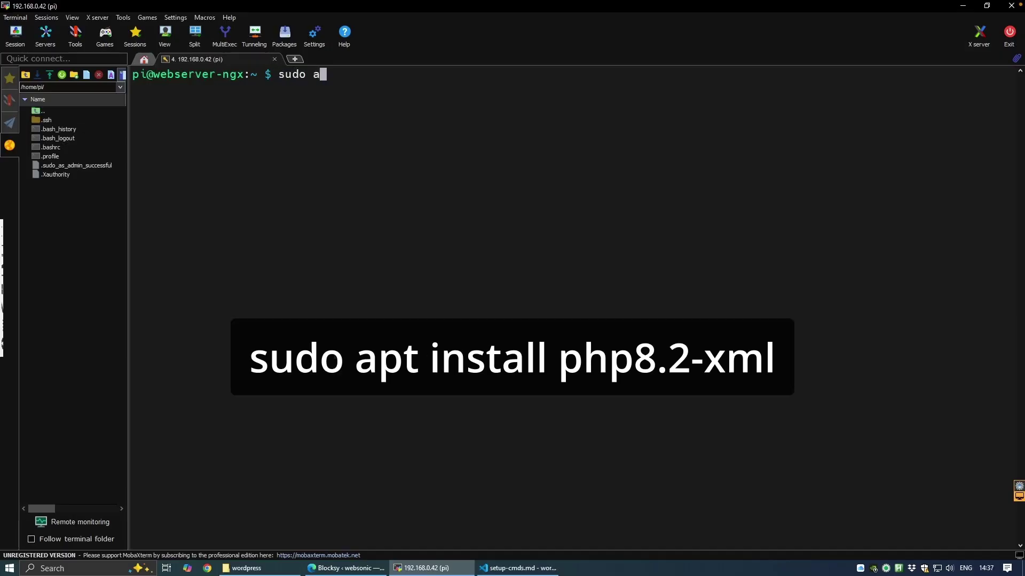
type("pt install php8.2-xml")
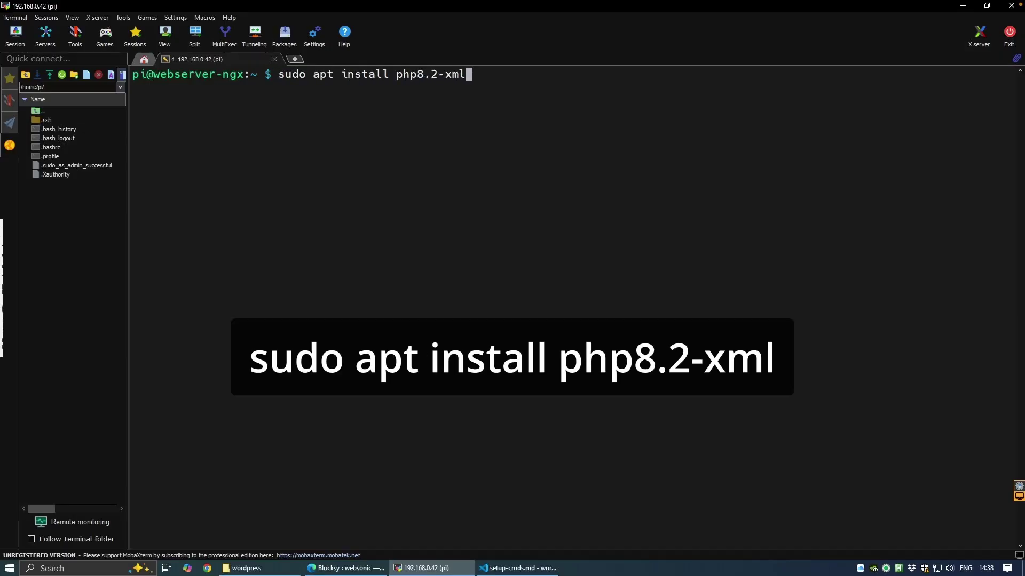
key("Return")
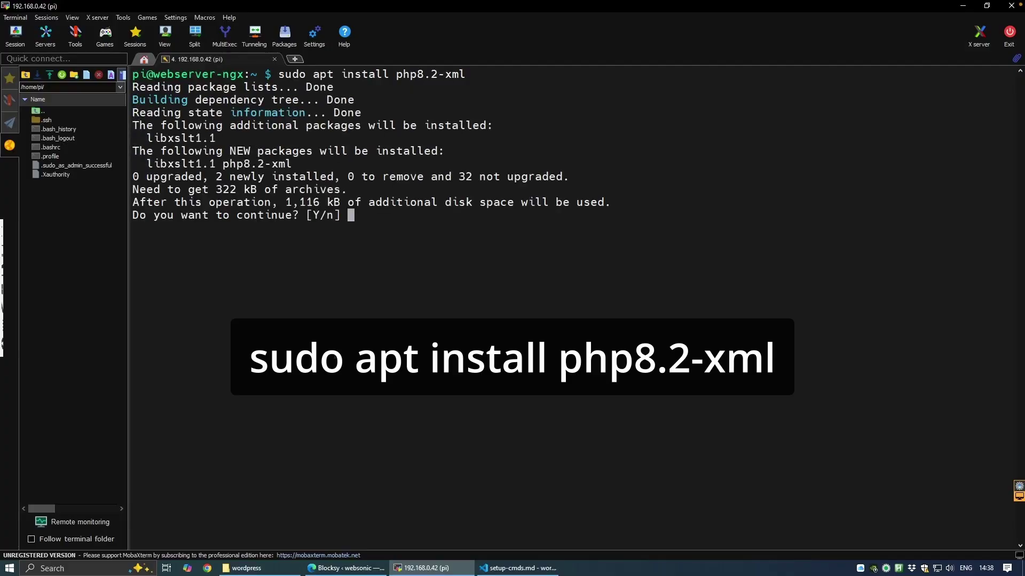
type("y")
key("Return")
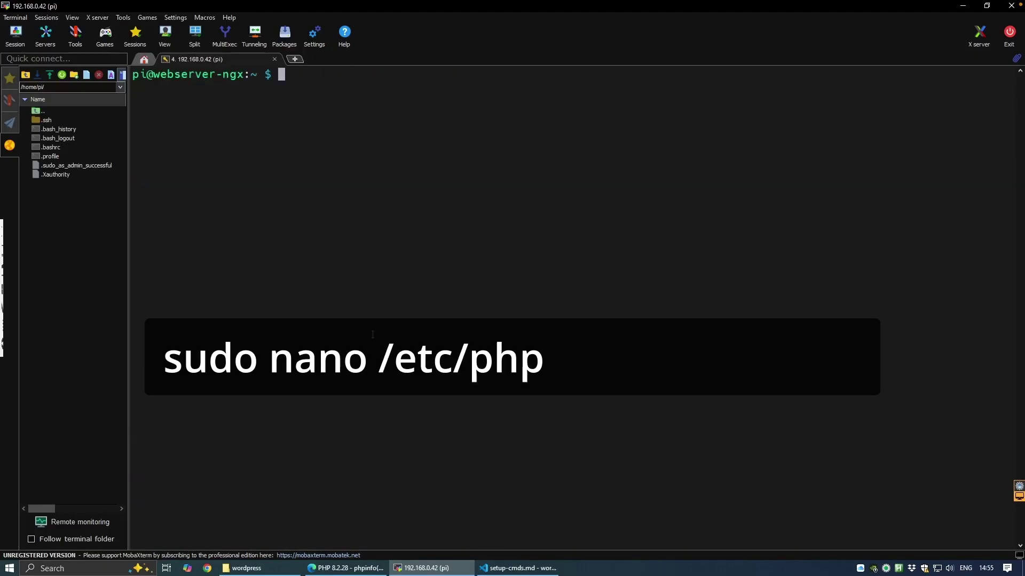
In /etc/php/8.2/fpm/php.ini, change max_input_time from 60 to 300
type("sudo nano /etc/php/8.2/fpm/php.ini")
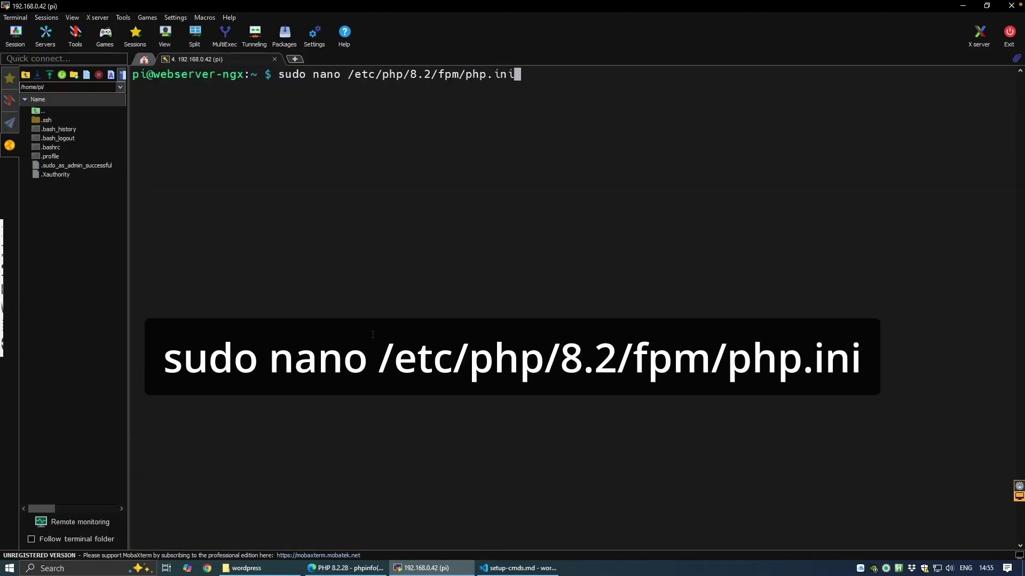
key("Return")
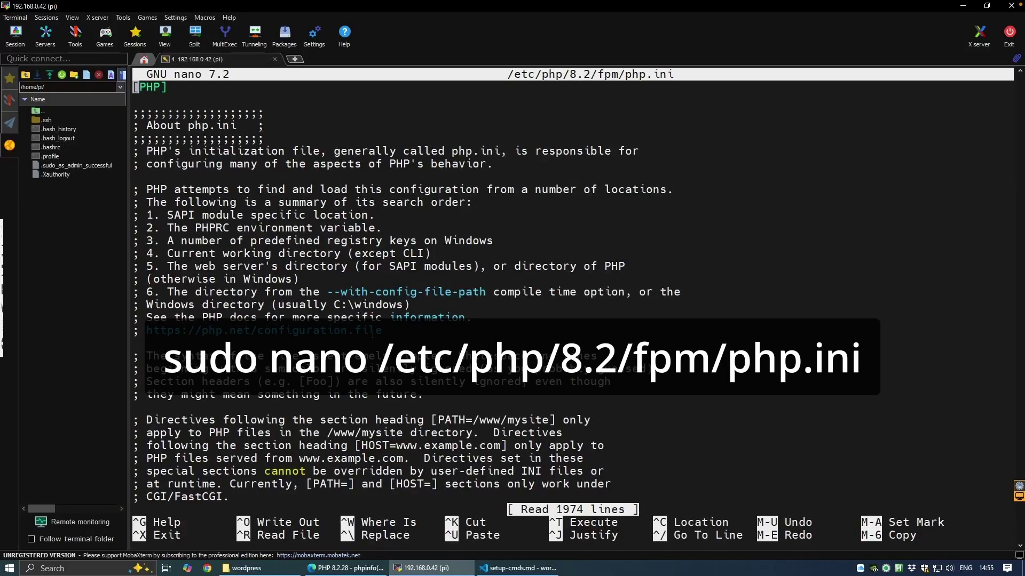
key("ctrl+w")
type("in")
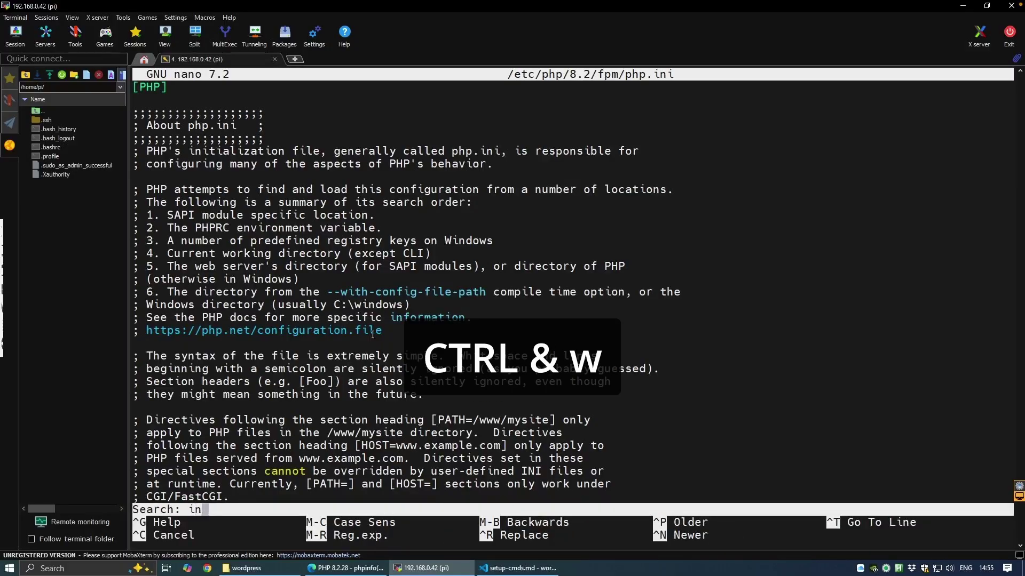
type("put_time")
key("Return")
key("ctrl+w")
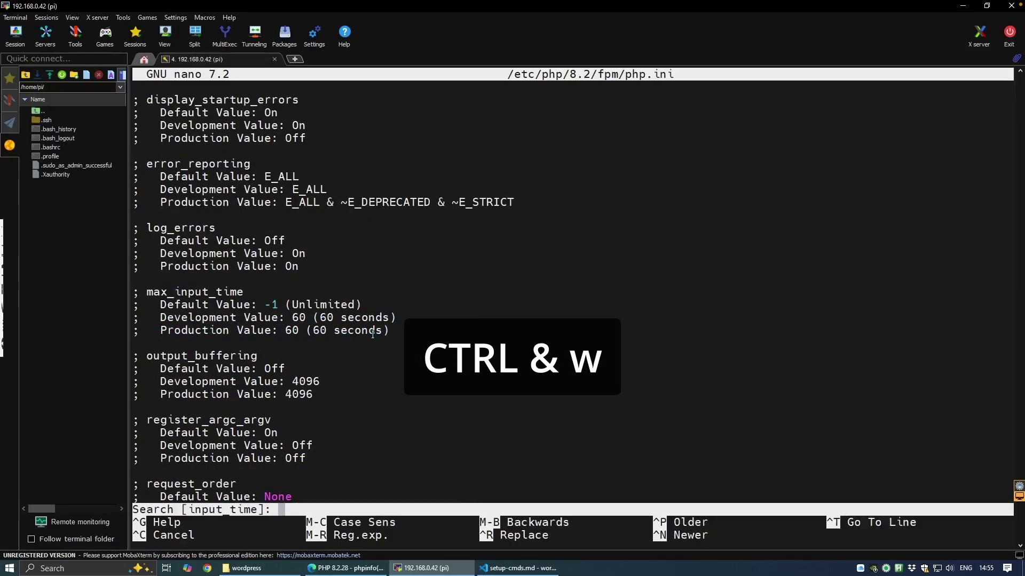
key("Return")
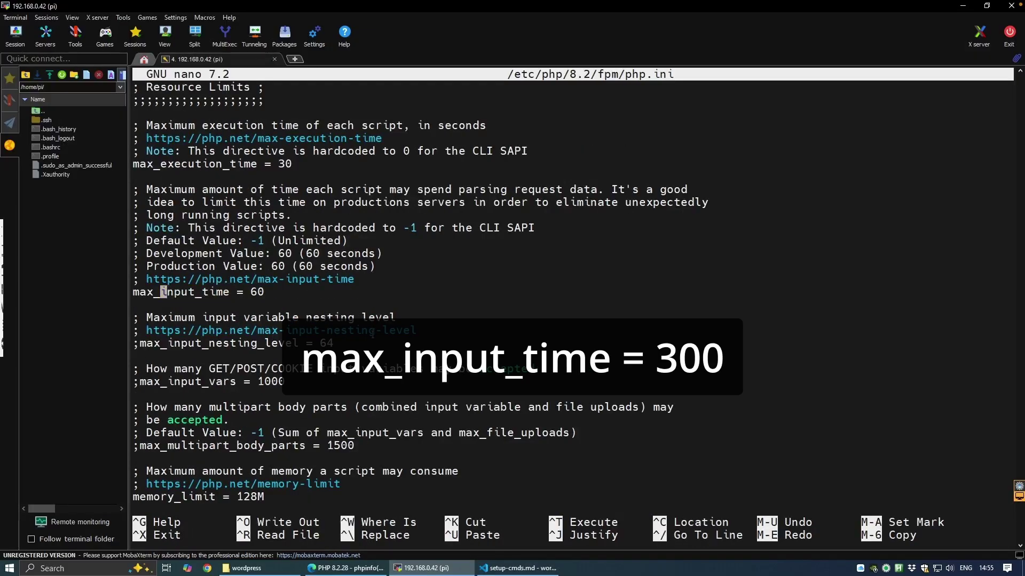
key("Right")
key("Right")
key("Right")
key("Right")
key("Right")
key("Right")
key("Right")
key("Right")
key("Right")
key("Right")
key("Right")
key("Right")
key("Right")
key("Right")
key("BackSpace")
key("BackSpace")
type("300")
Move through max_execution_time, set memory_limit to 512M, and save php.ini
key("Up")
key("Up")
key("Up")
key("Up")
key("Up")
key("Up")
key("Up")
key("Up")
key("Up")
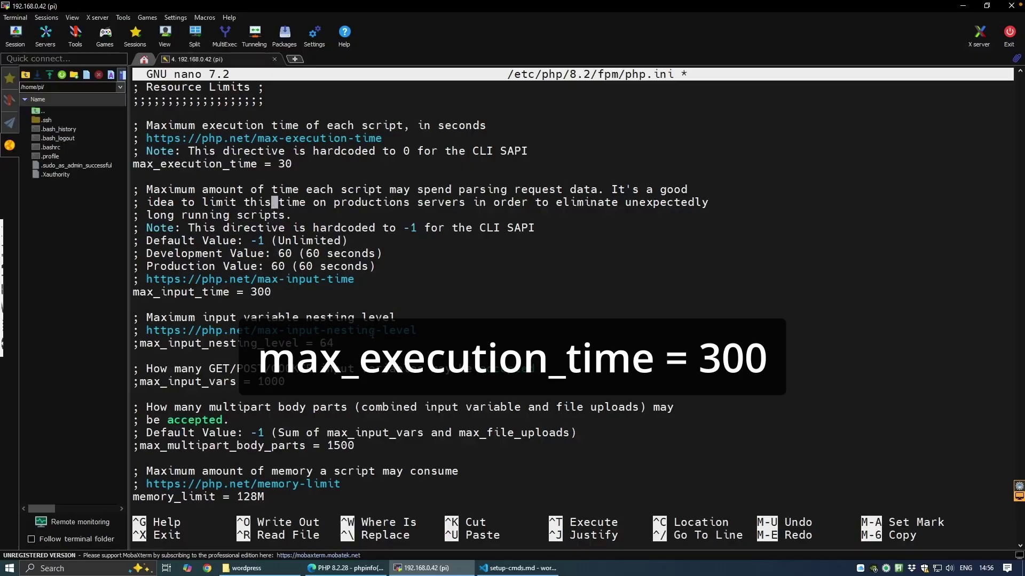
key("Up")
key("Down")
key("Down")
key("Down")
key("Down")
key("Down")
key("Down")
key("Down")
key("Down")
key("Down")
key("Down")
key("Down")
key("Down")
key("Down")
key("Down")
key("Down")
key("Down")
key("Down")
key("Down")
key("Down")
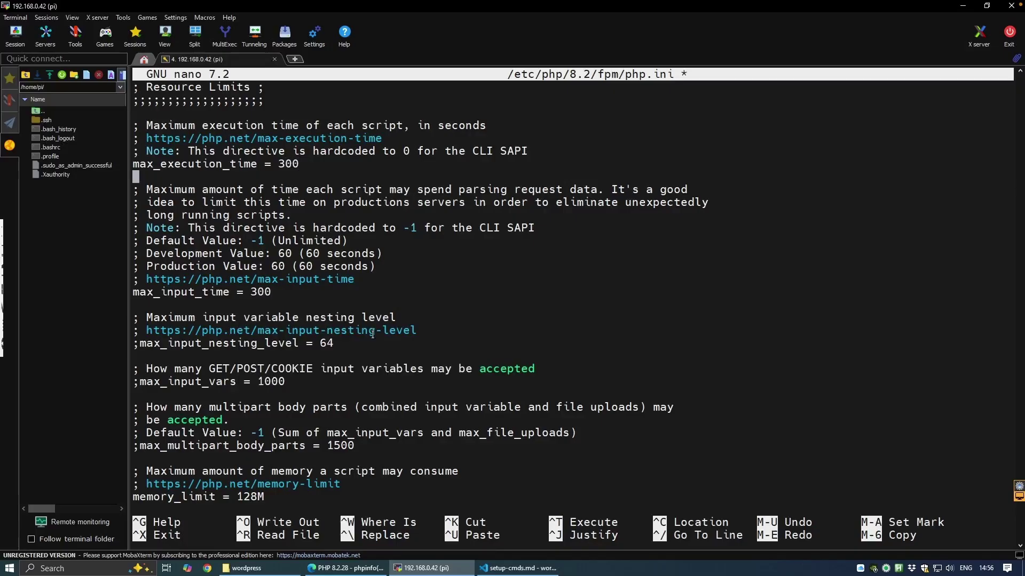
key("Down")
key("Down")
key("Down")
key("Down")
key("Down")
key("Down")
key("Down")
key("Down")
key("Up")
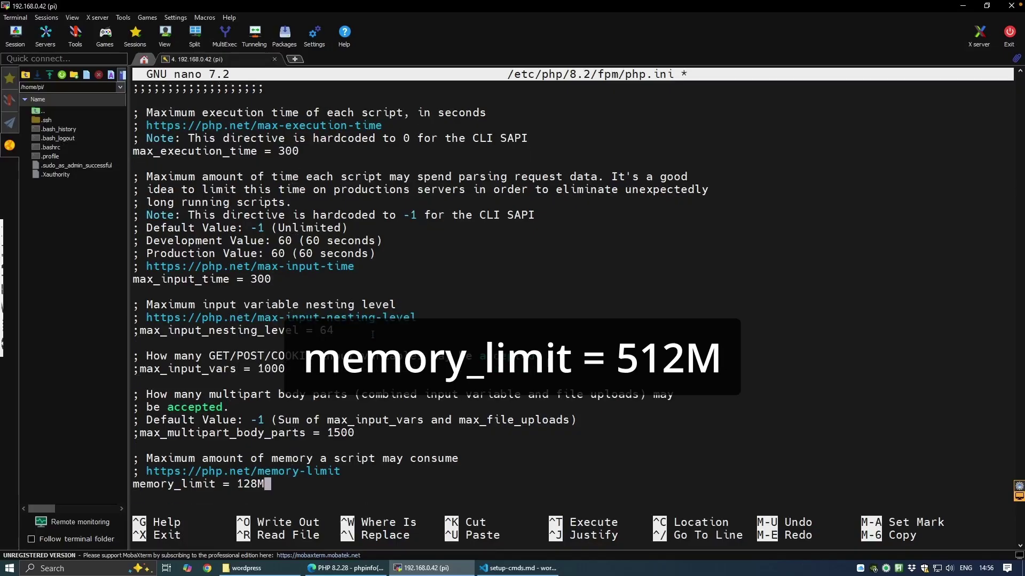
key("Left")
type("512")
key("ctrl+x")
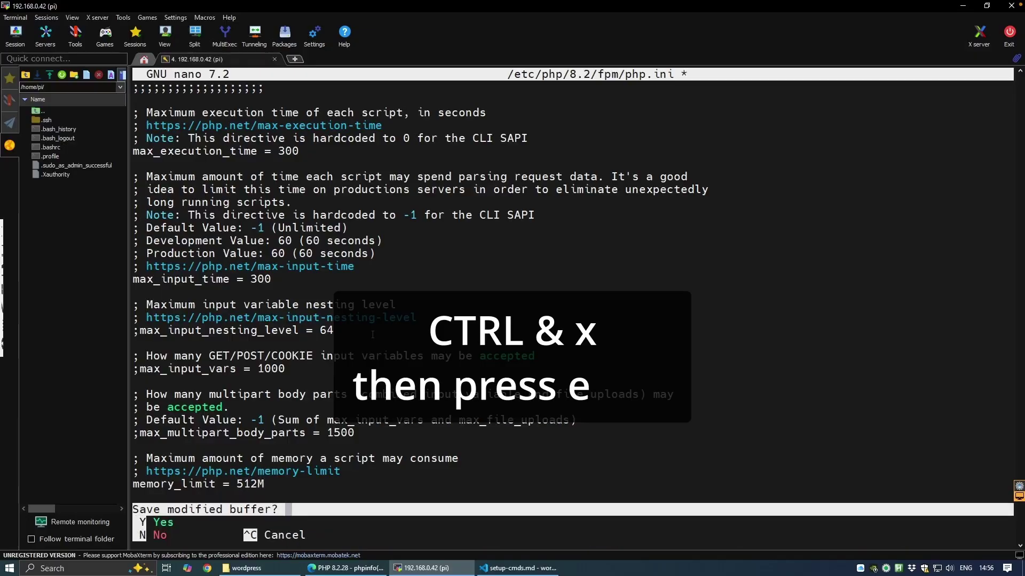
key("y")
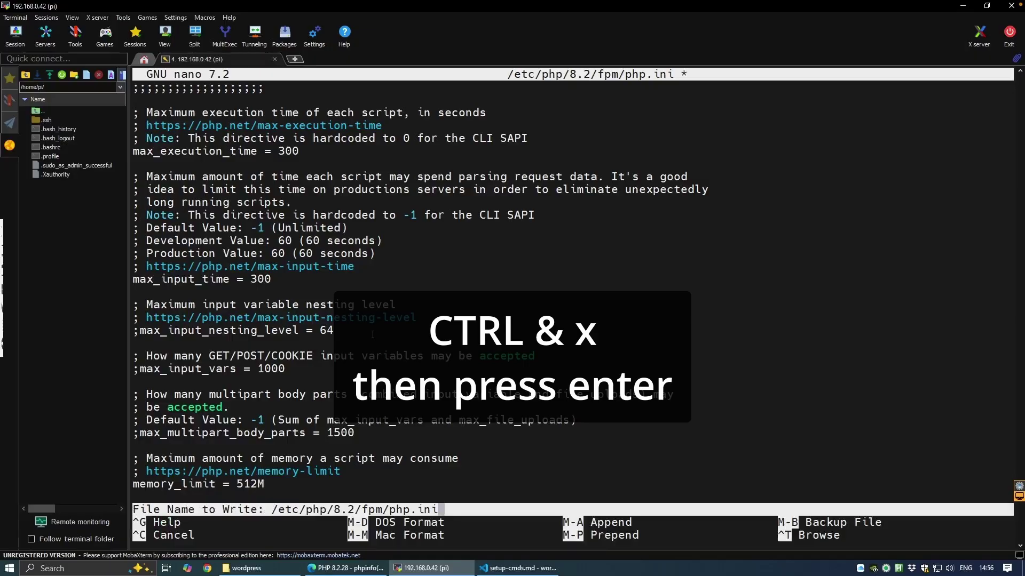
key("Return")
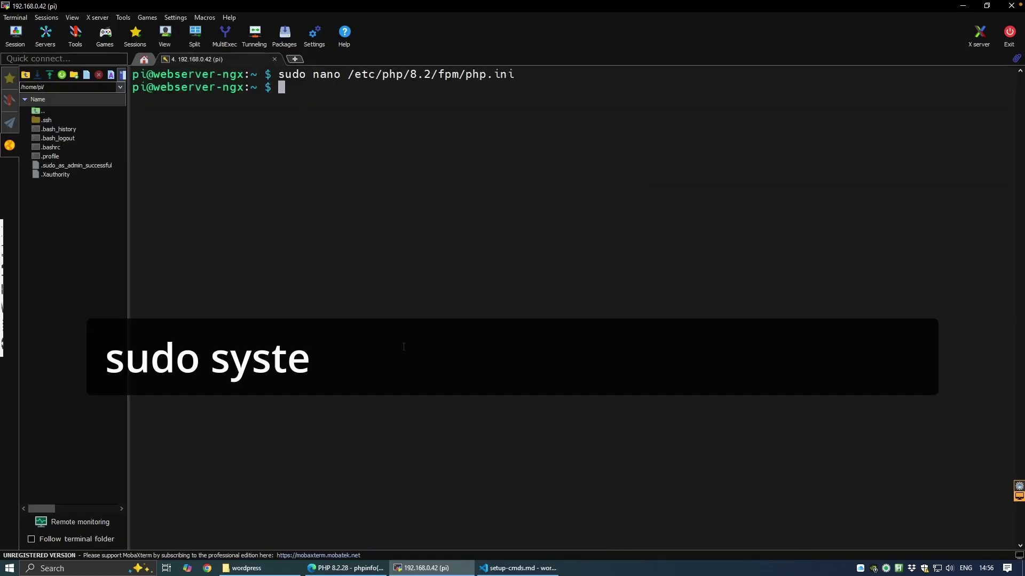
Restart php8.2-fpm and nginx, then check Site Health's Server details for the new limits
type("sudo systemctl restart php8.2-fpm.service")
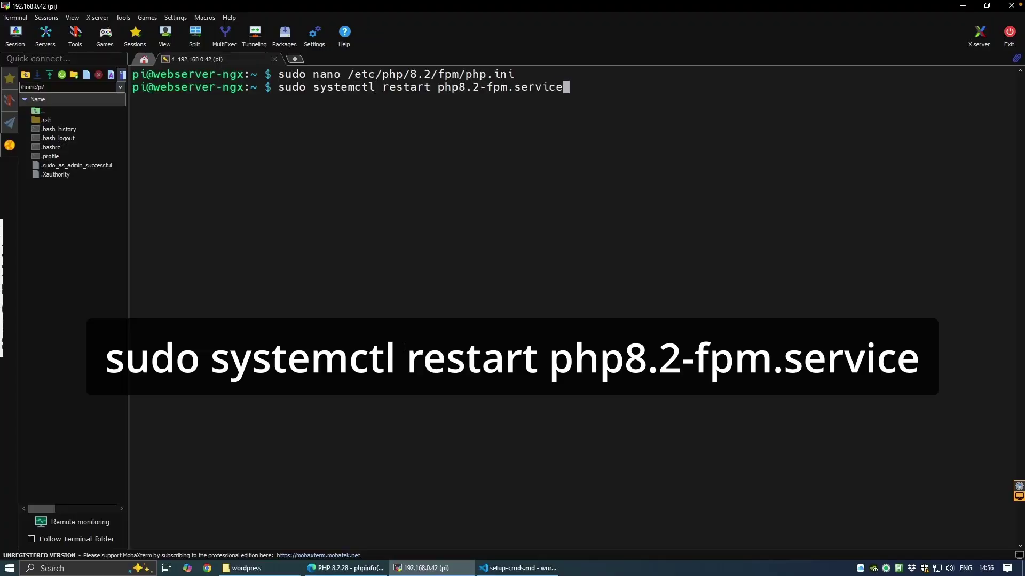
key("Return")
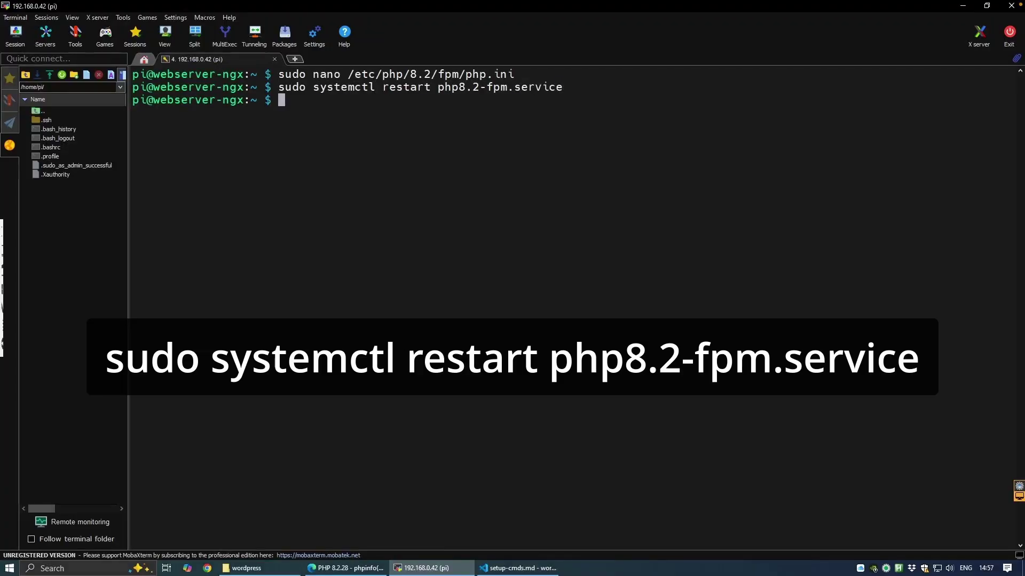
type("sudo systemctl restart nginx.service")
key("Return")
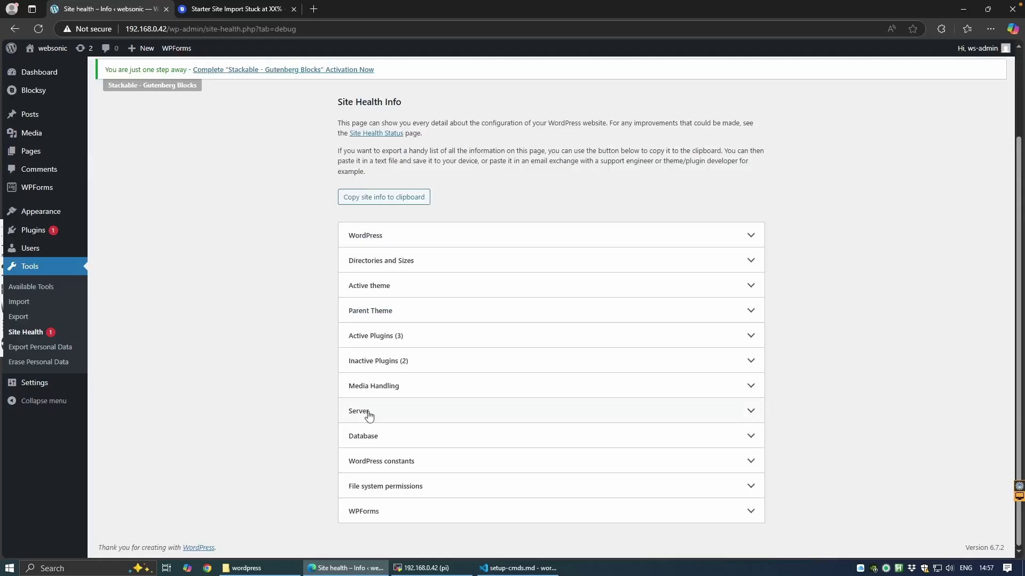
left_click(368, 416)
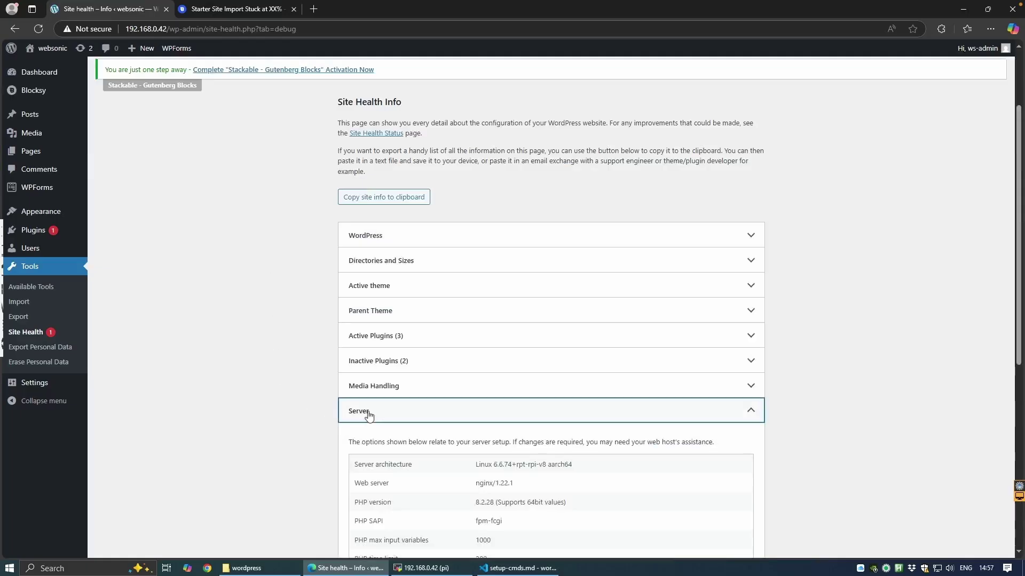
scroll(306, 420, "down", 3)
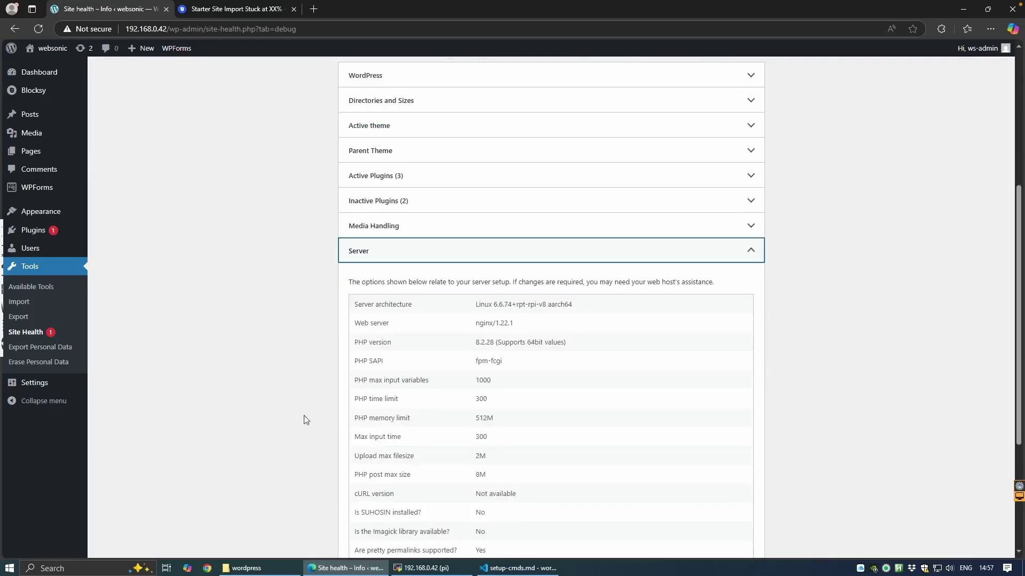